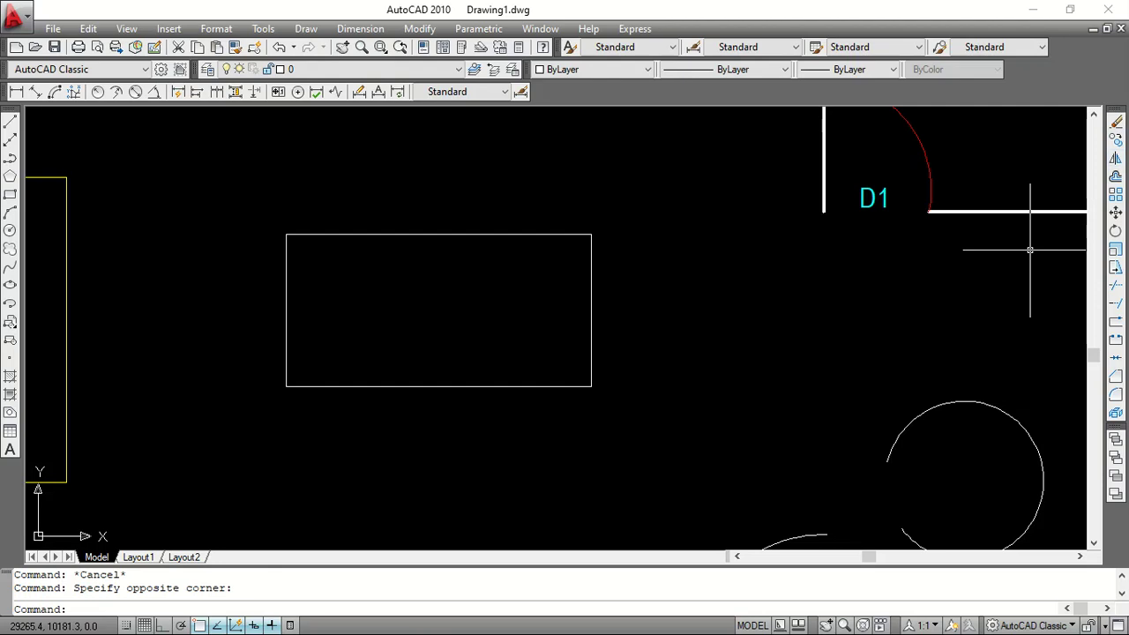
# Undock the Modify toolbar and float it over the drawing area just above the white rectangle
pyautogui.moveTo(1029, 250); pyautogui.dragTo(562, 251)
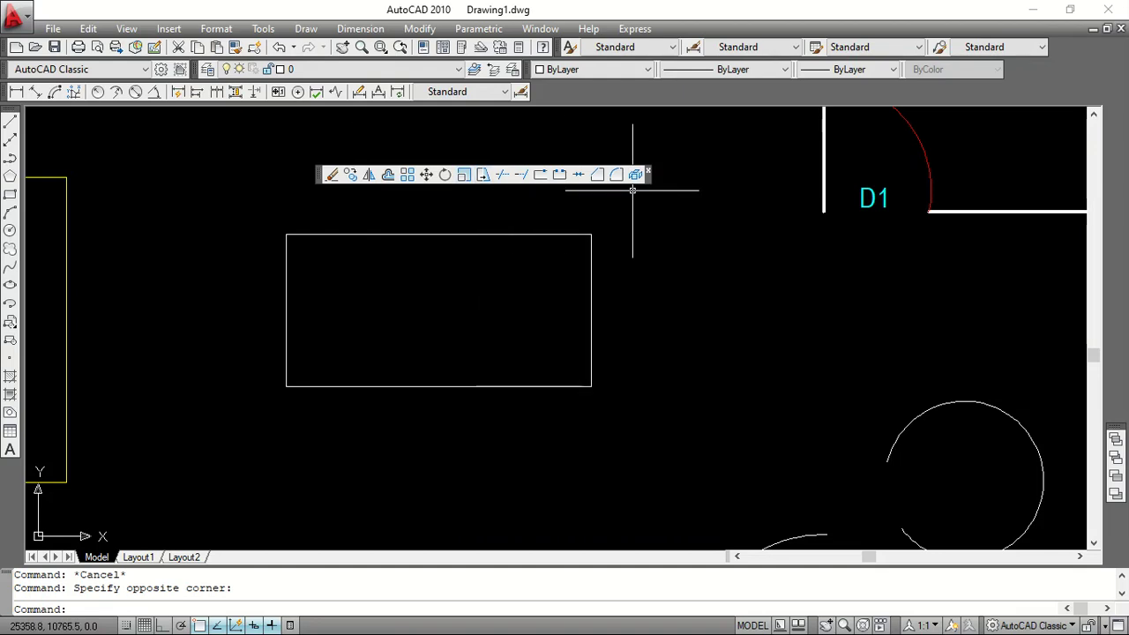
pyautogui.scroll(-2, 455, 262)
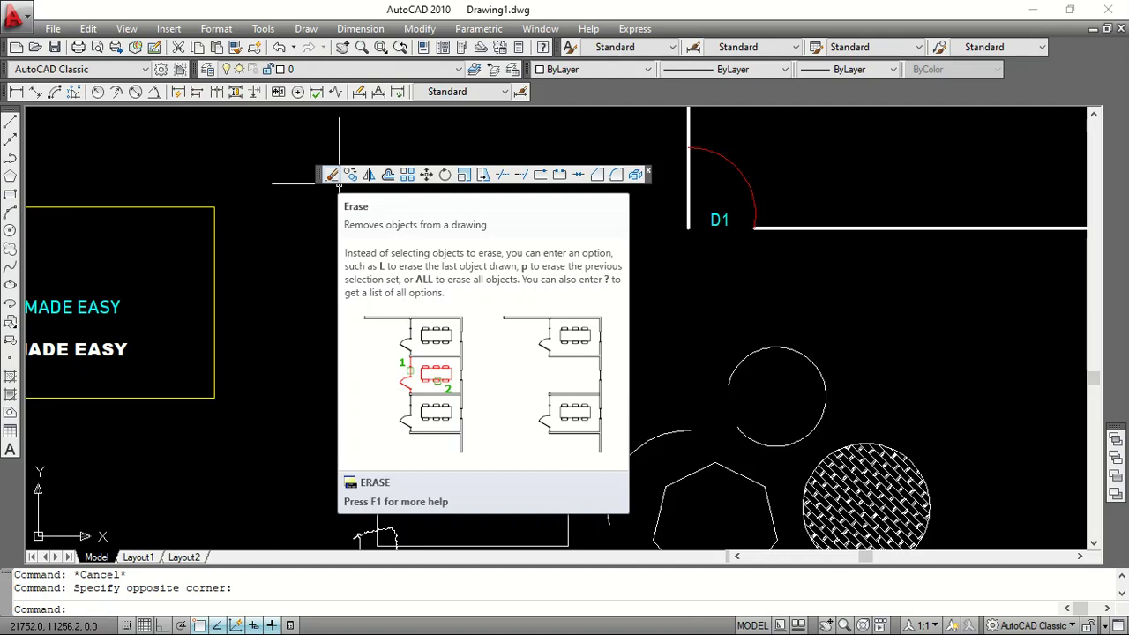
# Erase the white rectangle beneath the floating toolbar and undo the erasure, doing this twice
pyautogui.click(386, 246)
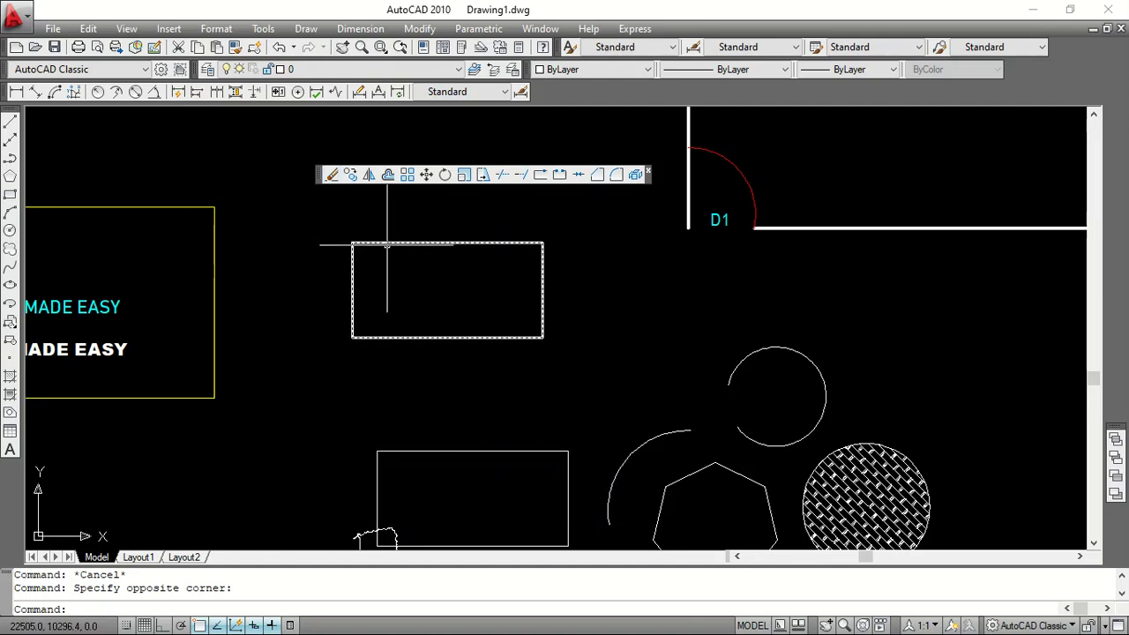
pyautogui.click(333, 175)
pyautogui.click(353, 317)
pyautogui.press('Return')
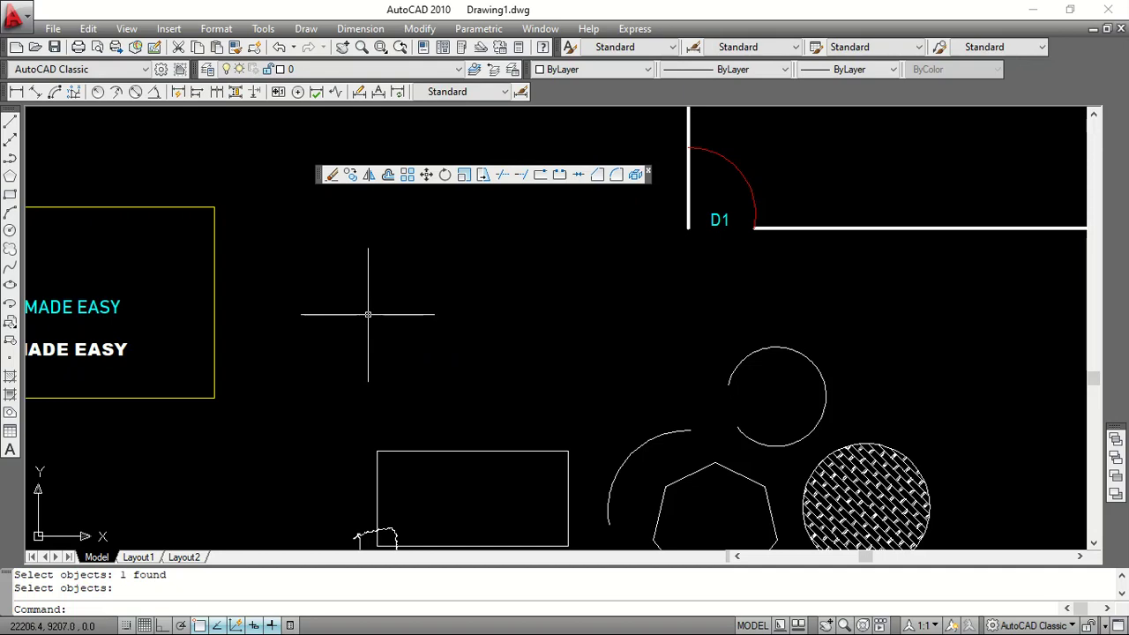
pyautogui.hotkey('ctrl', 'z')
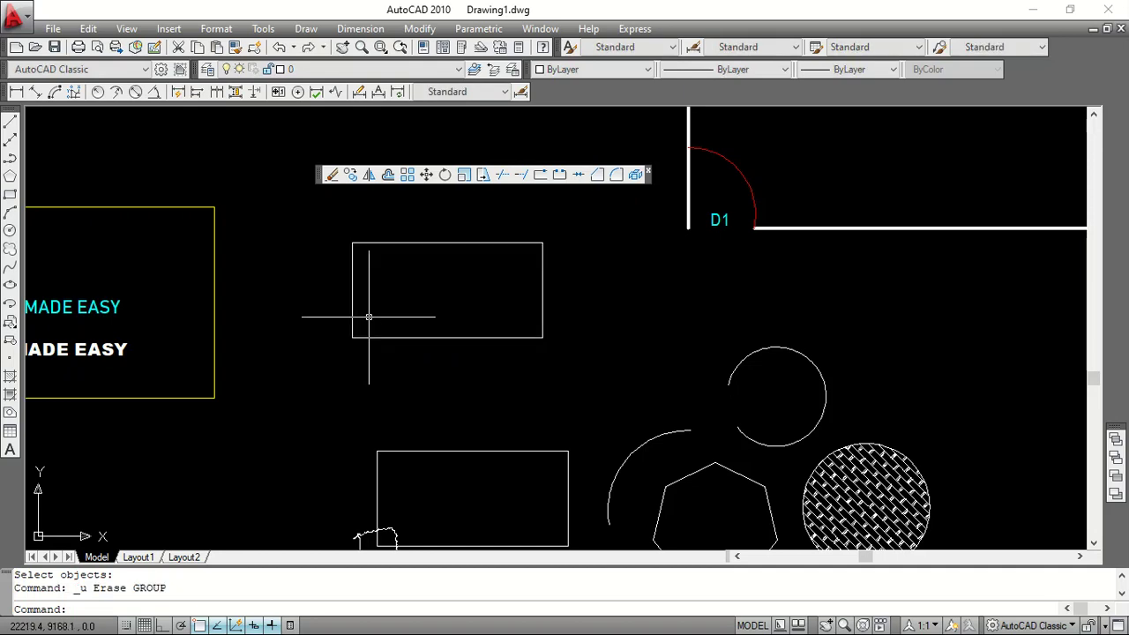
pyautogui.click(331, 175)
pyautogui.click(402, 245)
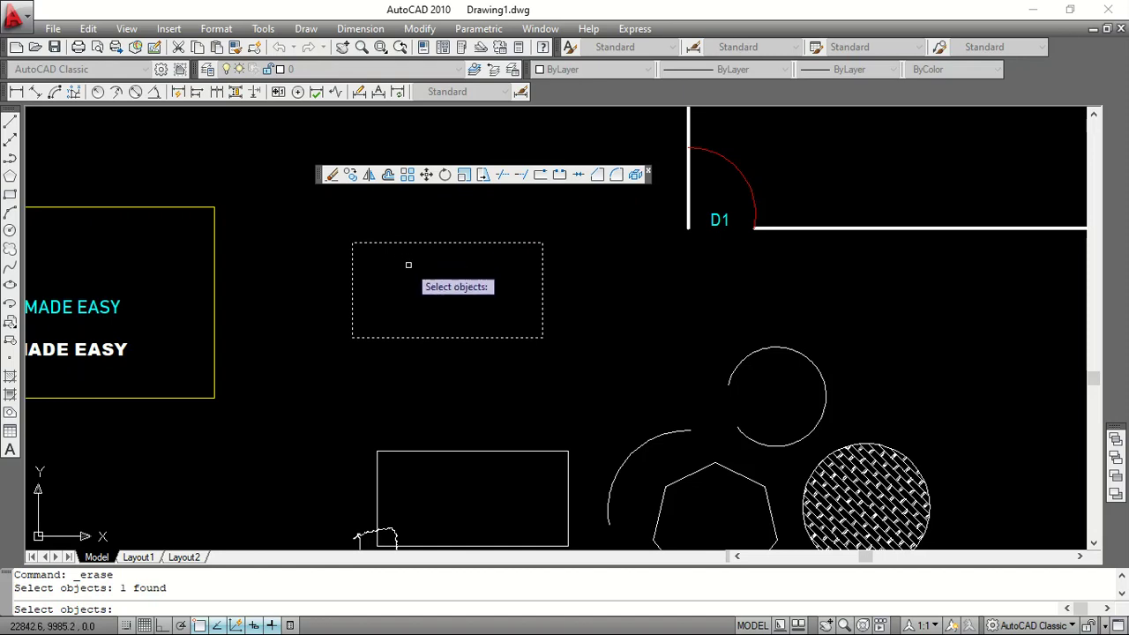
pyautogui.press('Return')
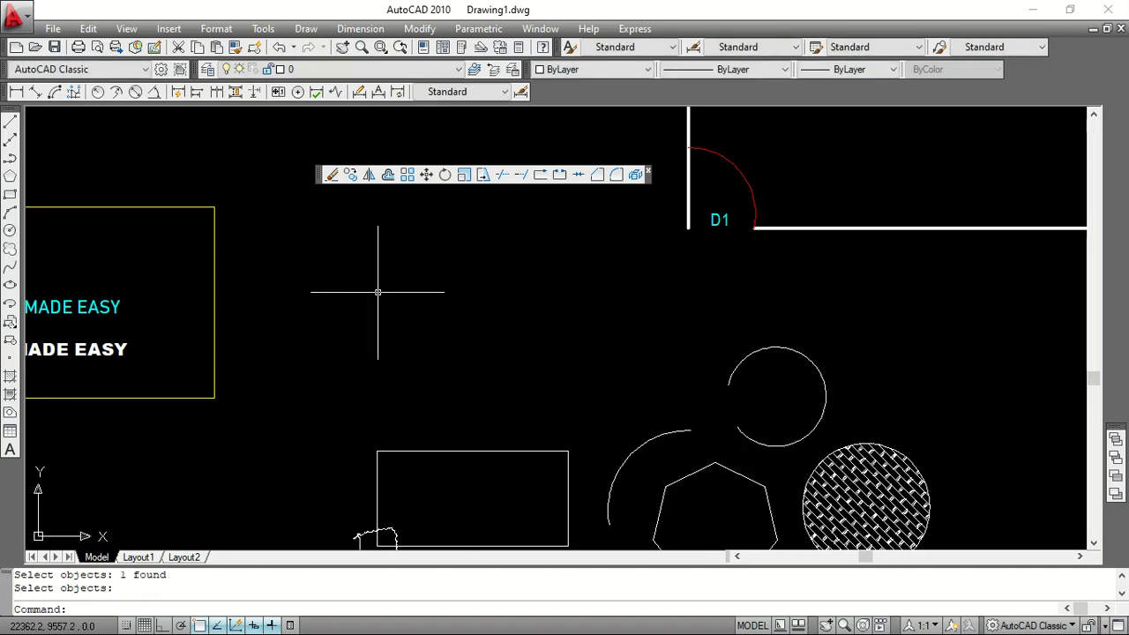
pyautogui.hotkey('ctrl', 'z')
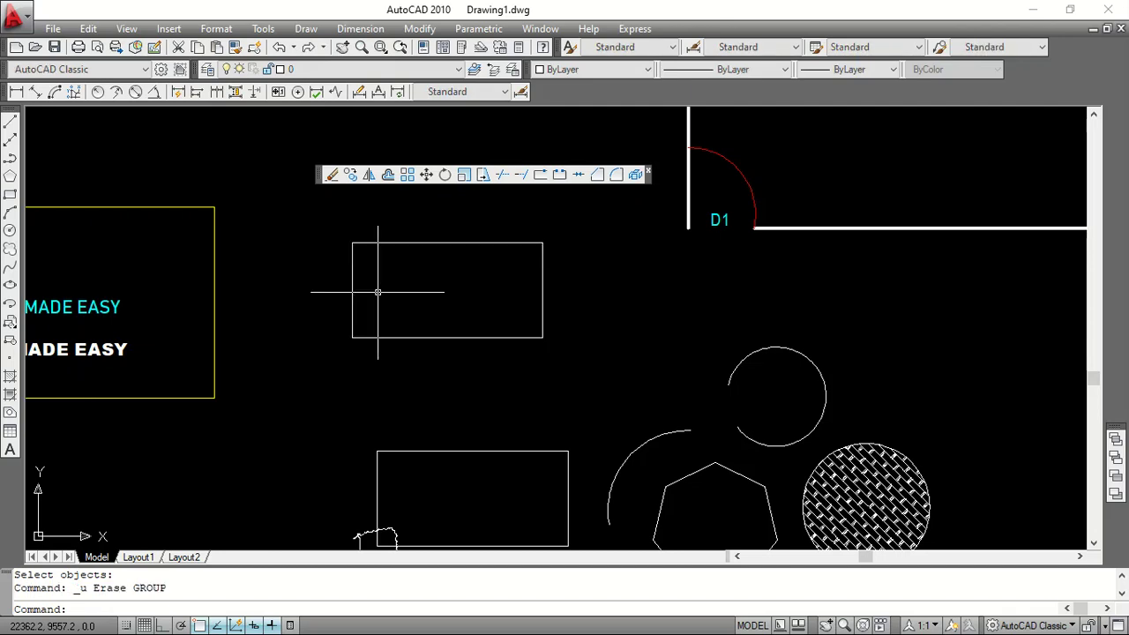
# Copy the upper white rectangle from its lower-left corner to three places in the empty area to the right, around the floor plan's lower-right corner
pyautogui.click(350, 174)
pyautogui.click(403, 243)
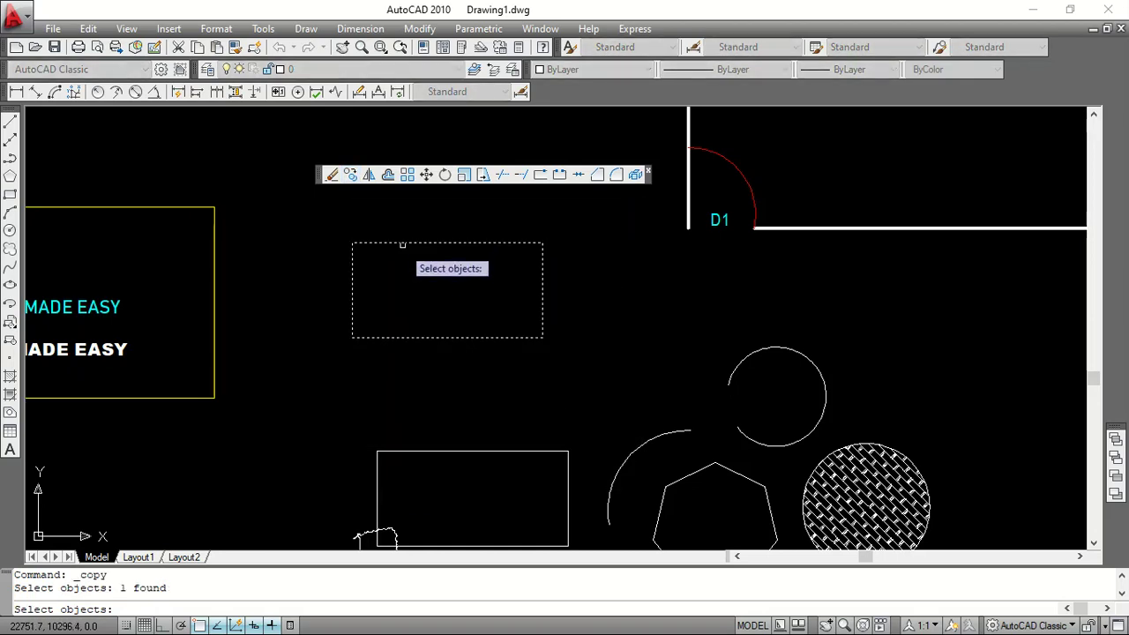
pyautogui.press('Return')
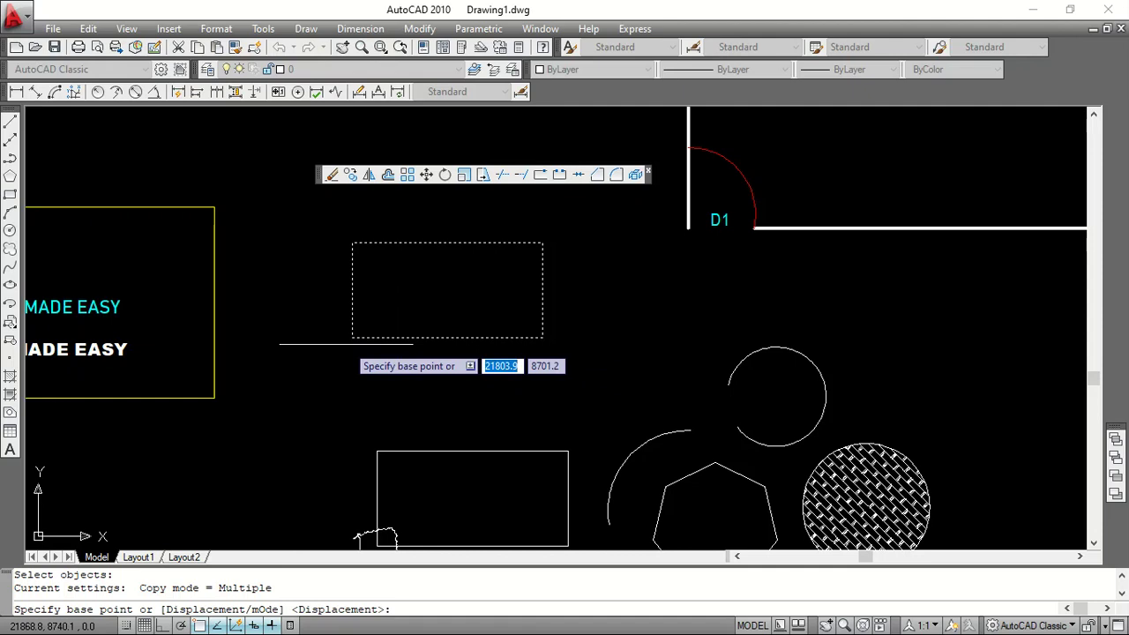
pyautogui.click(351, 337)
pyautogui.scroll(-2, 269, 376)
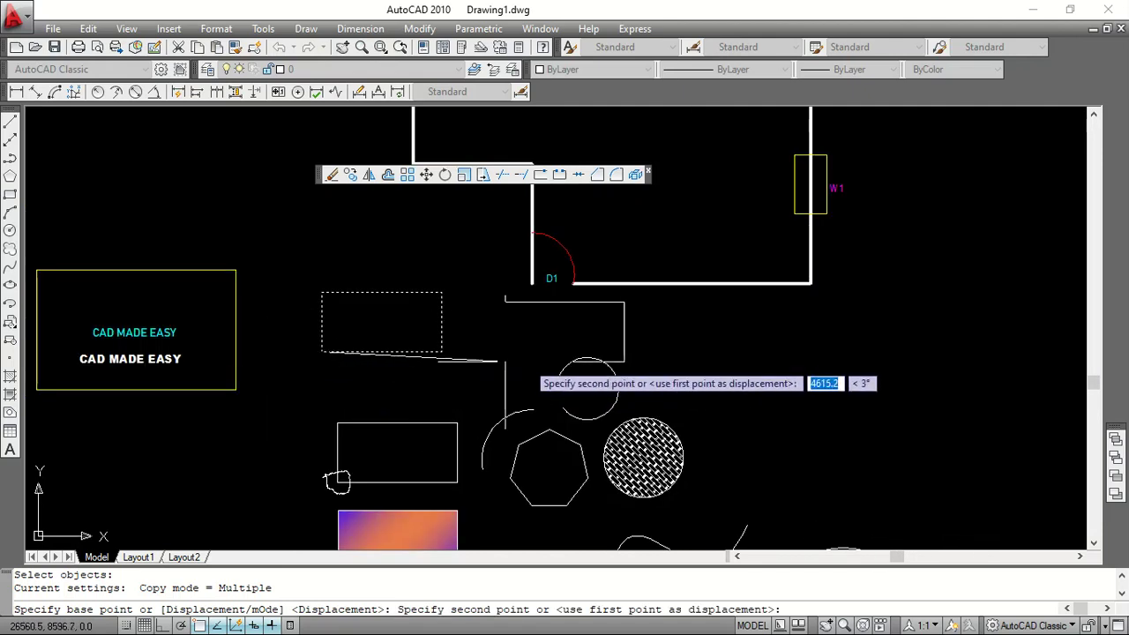
pyautogui.click(667, 374)
pyautogui.scroll(-2, 391, 283)
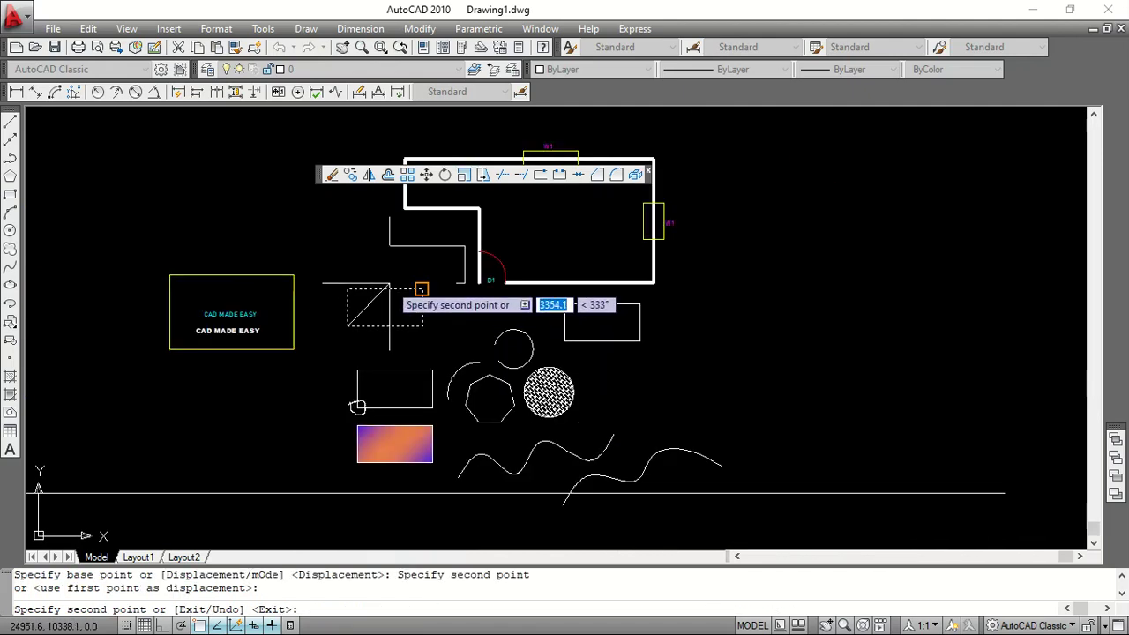
pyautogui.scroll(2, 622, 348)
pyautogui.click(748, 327)
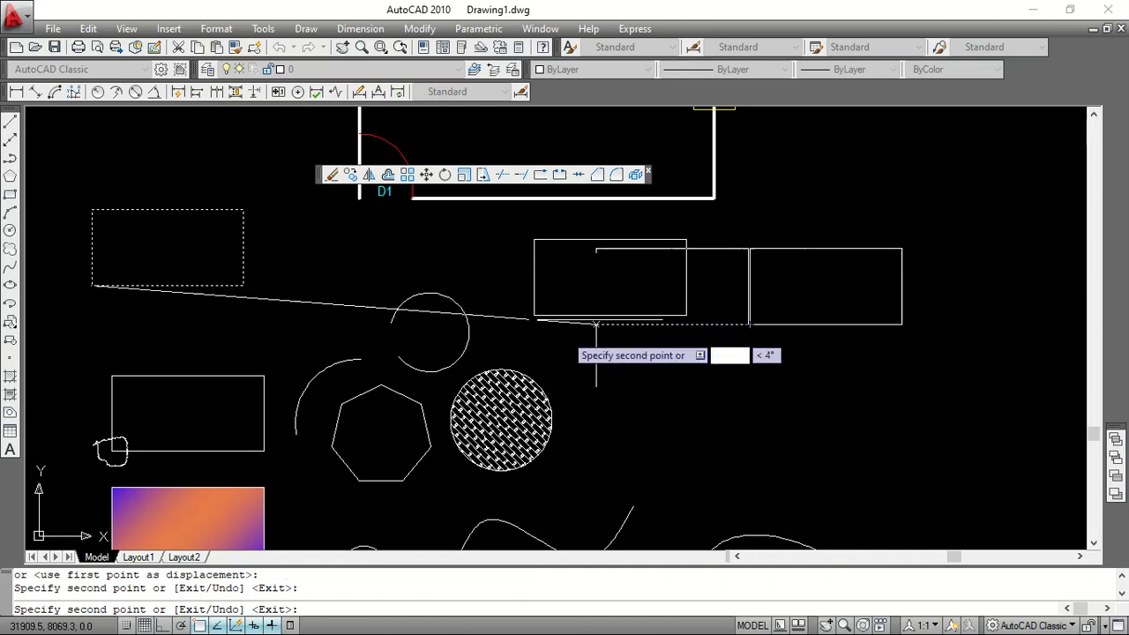
pyautogui.scroll(-2, 573, 326)
pyautogui.click(773, 249)
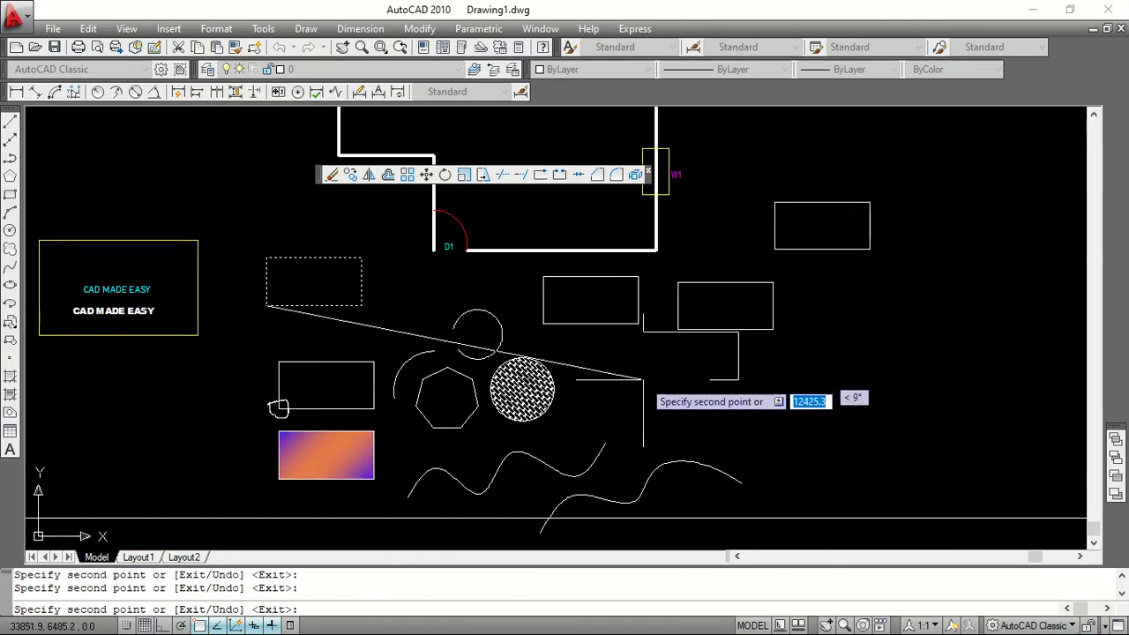
pyautogui.press('Escape')
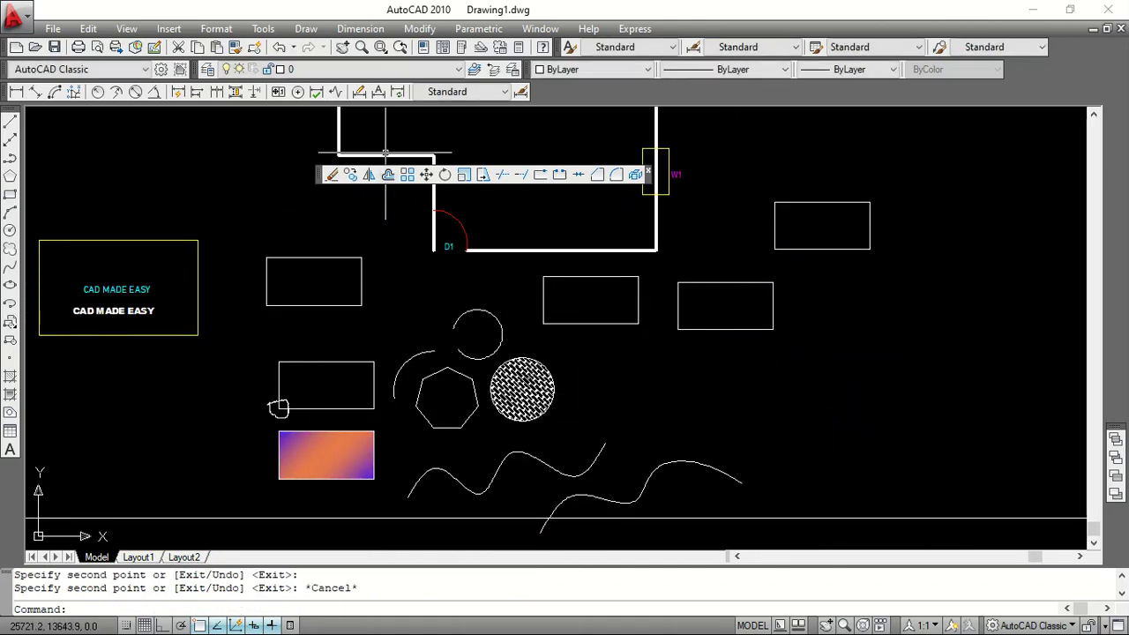
# Move the open circular arc by its centre to the empty space below and right of the copied rectangles
pyautogui.scroll(2, 374, 194)
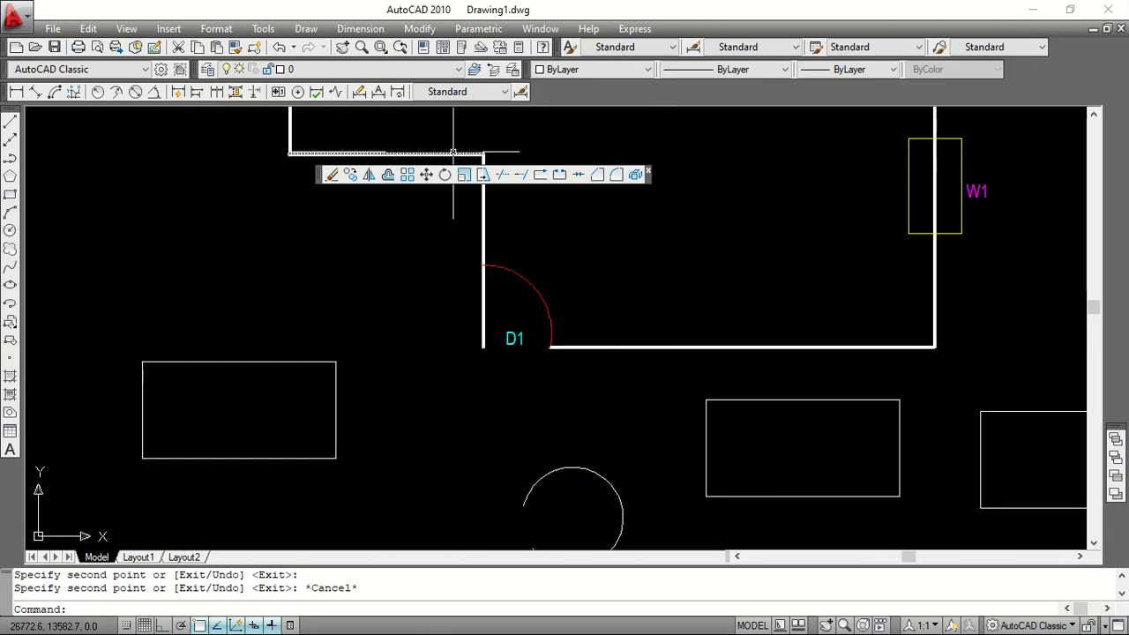
pyautogui.scroll(-4, 450, 199)
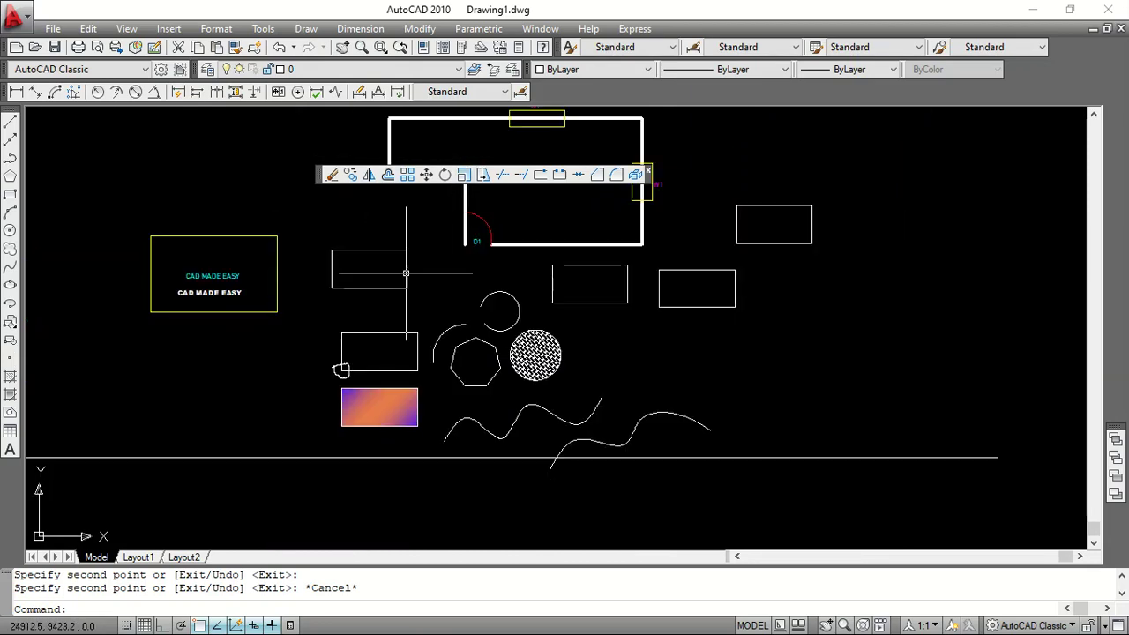
pyautogui.click(515, 311)
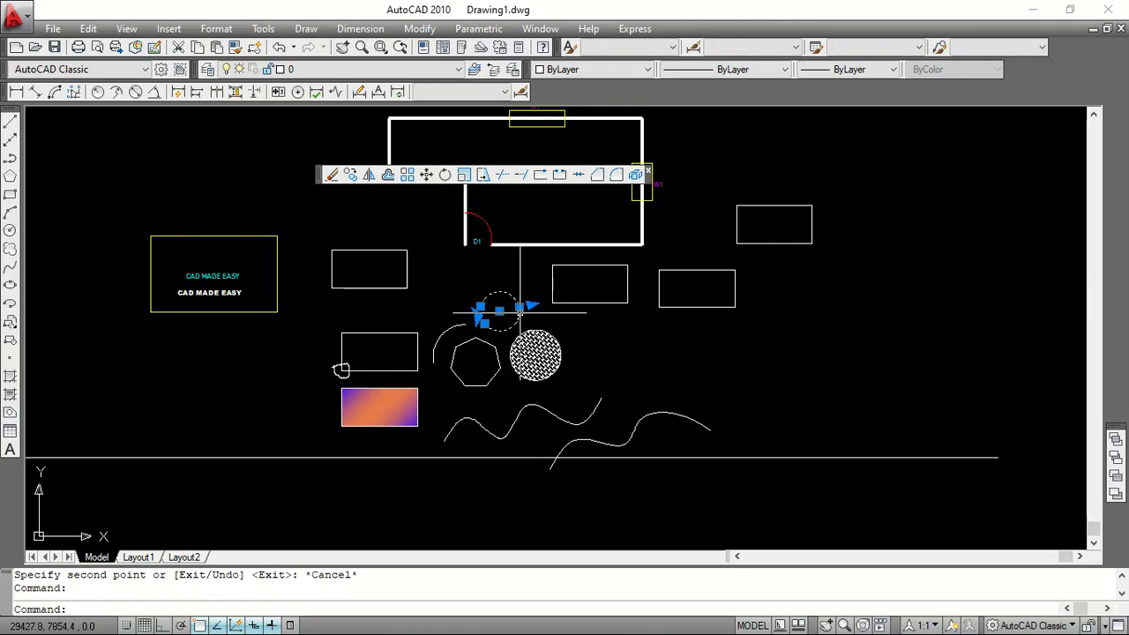
pyautogui.rightClick(535, 311)
pyautogui.click(578, 387)
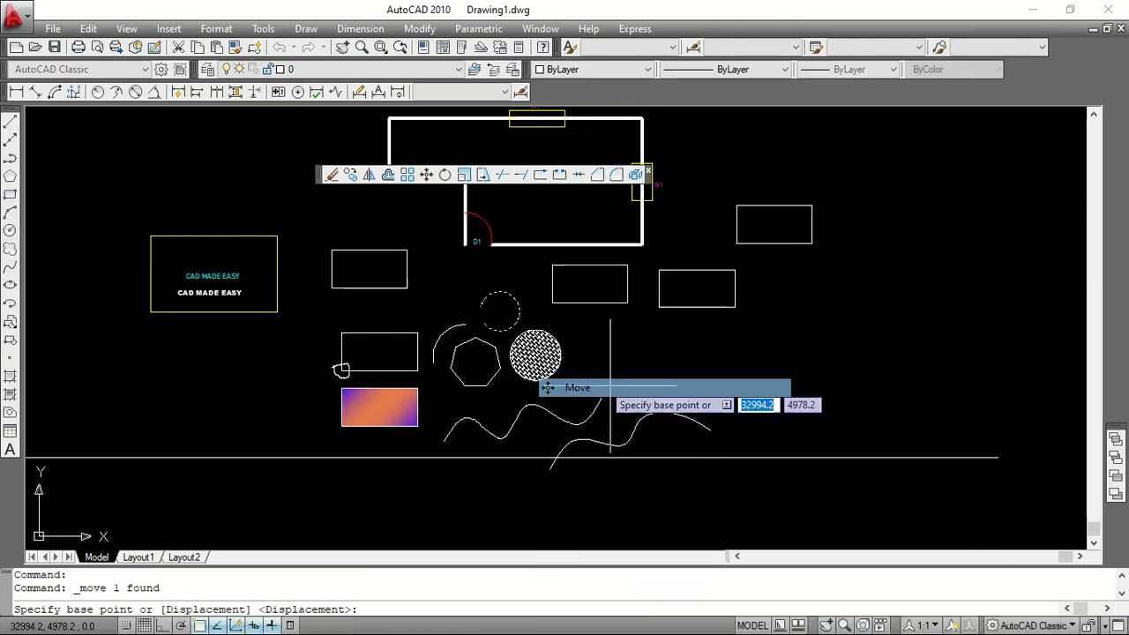
pyautogui.click(499, 310)
pyautogui.scroll(-4, 257, 371)
pyautogui.scroll(5, 529, 377)
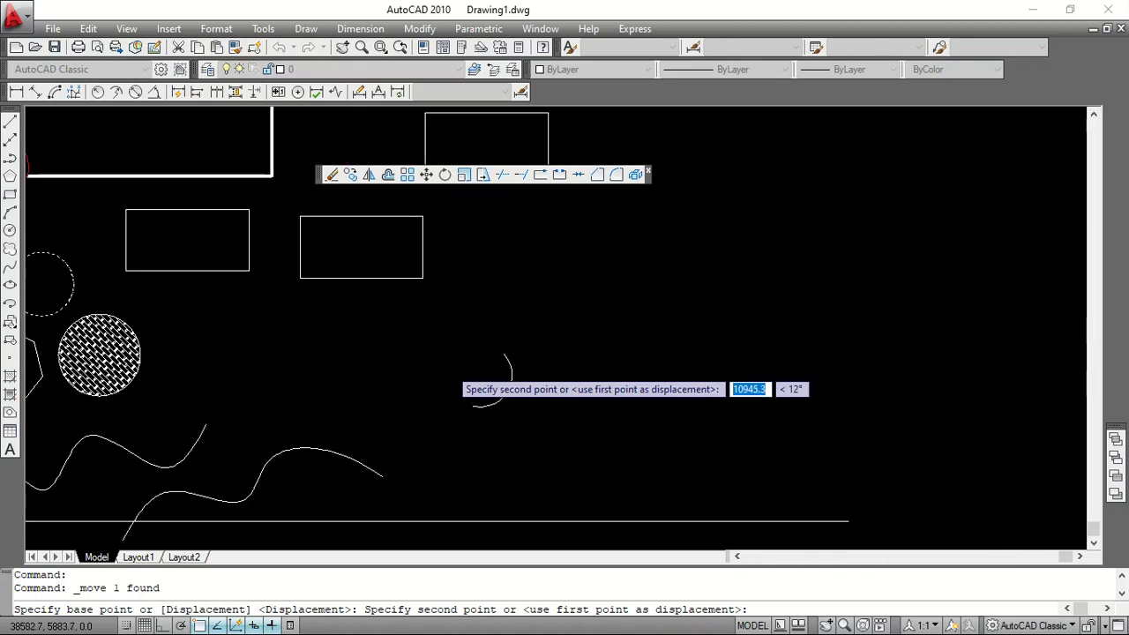
pyautogui.click(488, 386)
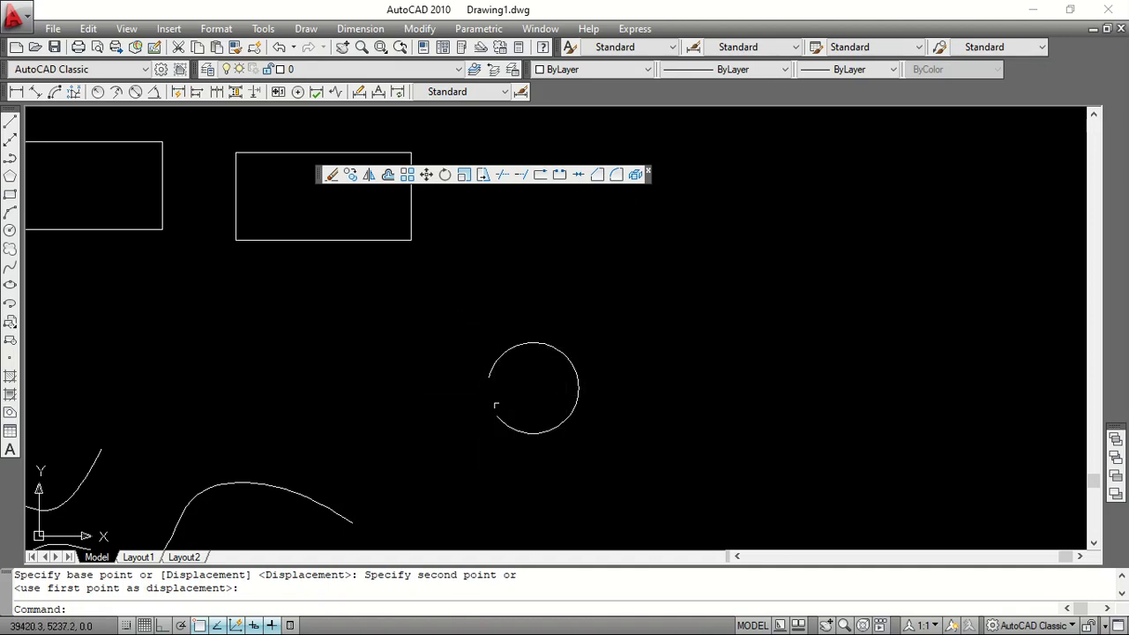
# Mirror the open arc across a vertical line on its right side with polar tracking on, keeping the source object
pyautogui.click(369, 175)
pyautogui.click(577, 387)
pyautogui.press('Return')
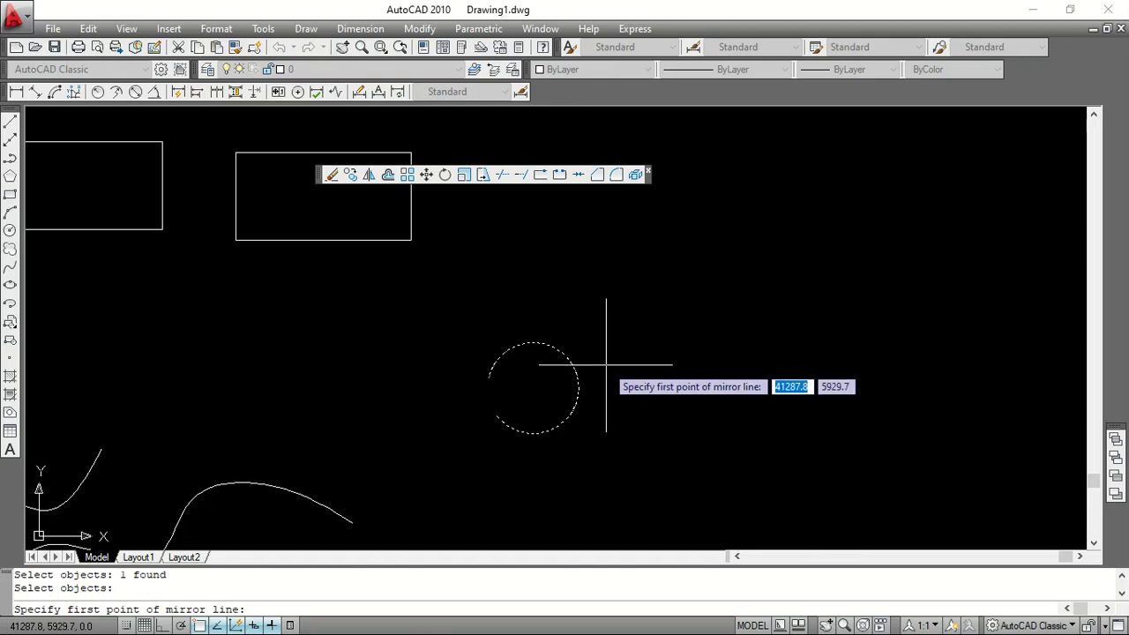
pyautogui.click(615, 431)
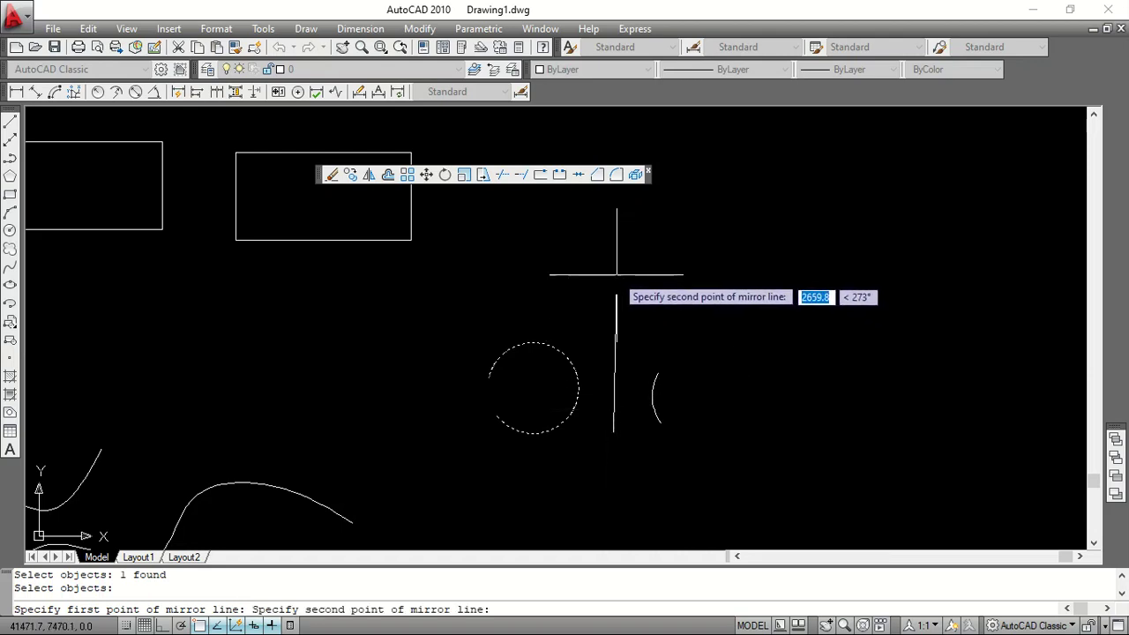
pyautogui.press('F10')
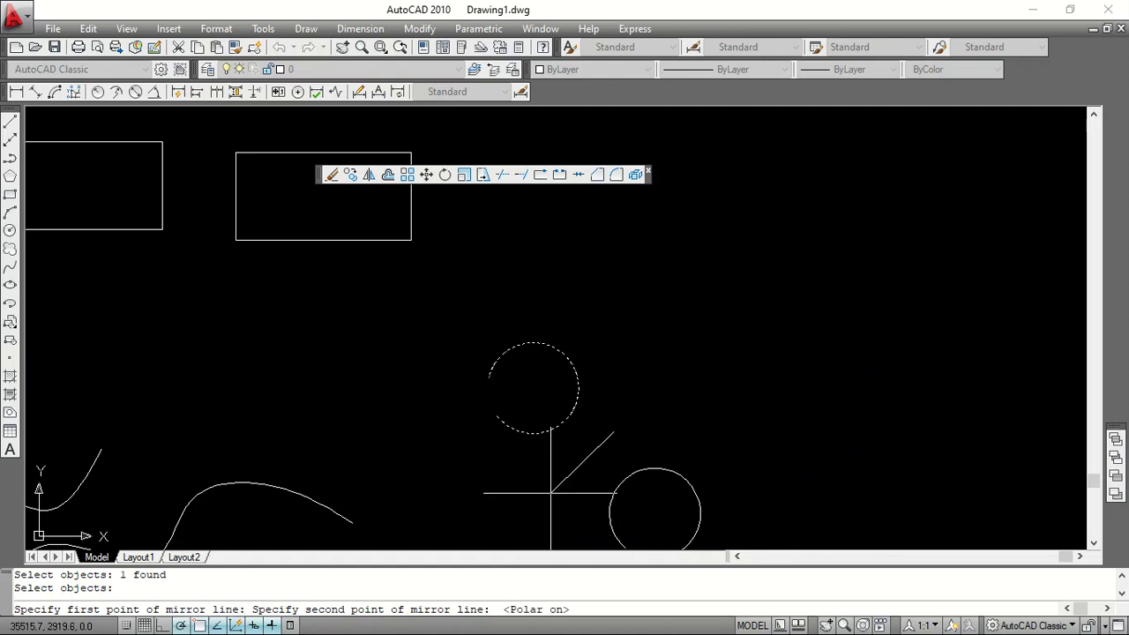
pyautogui.click(613, 288)
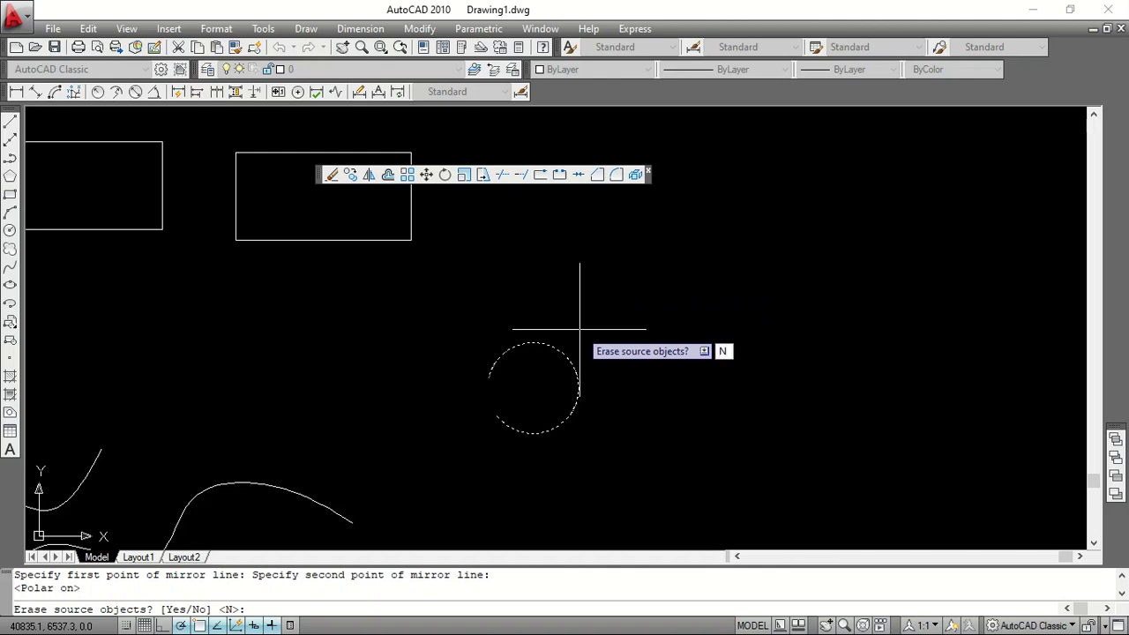
pyautogui.press('Return')
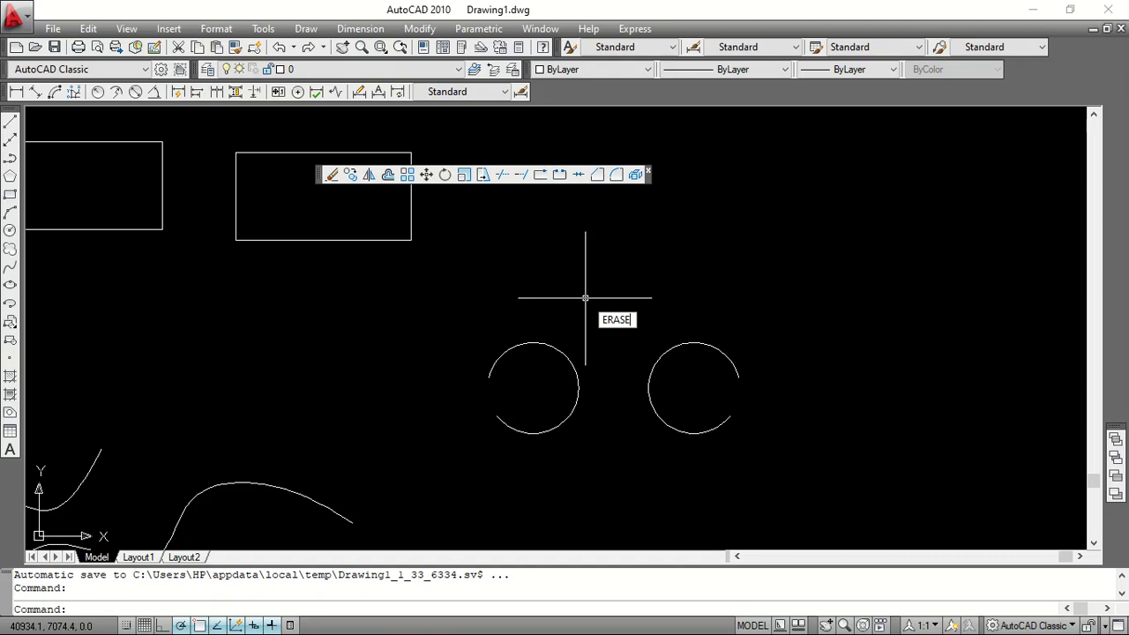
# Erase the original left arc with the ERASE command and undo the erasure
pyautogui.press('Return')
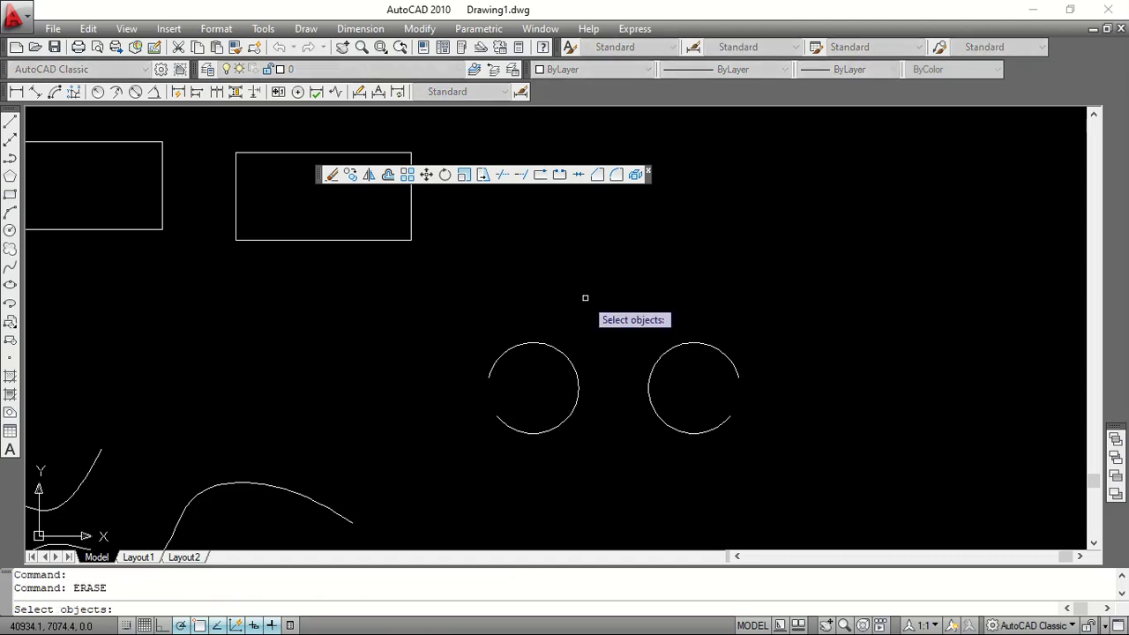
pyautogui.click(552, 347)
pyautogui.press('Return')
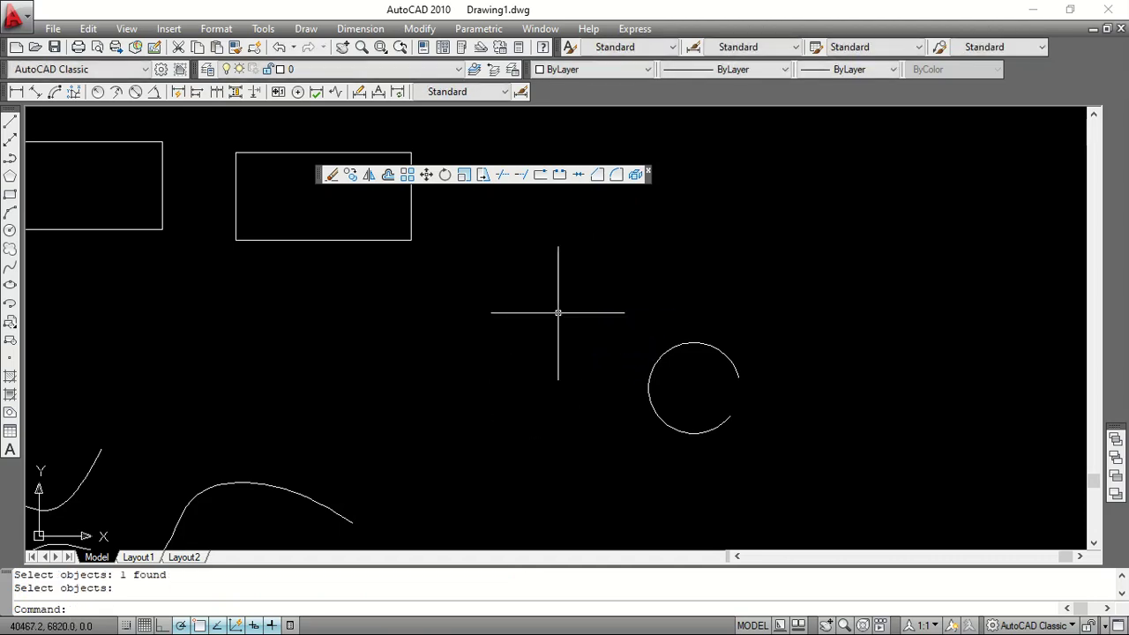
pyautogui.hotkey('ctrl', 'z')
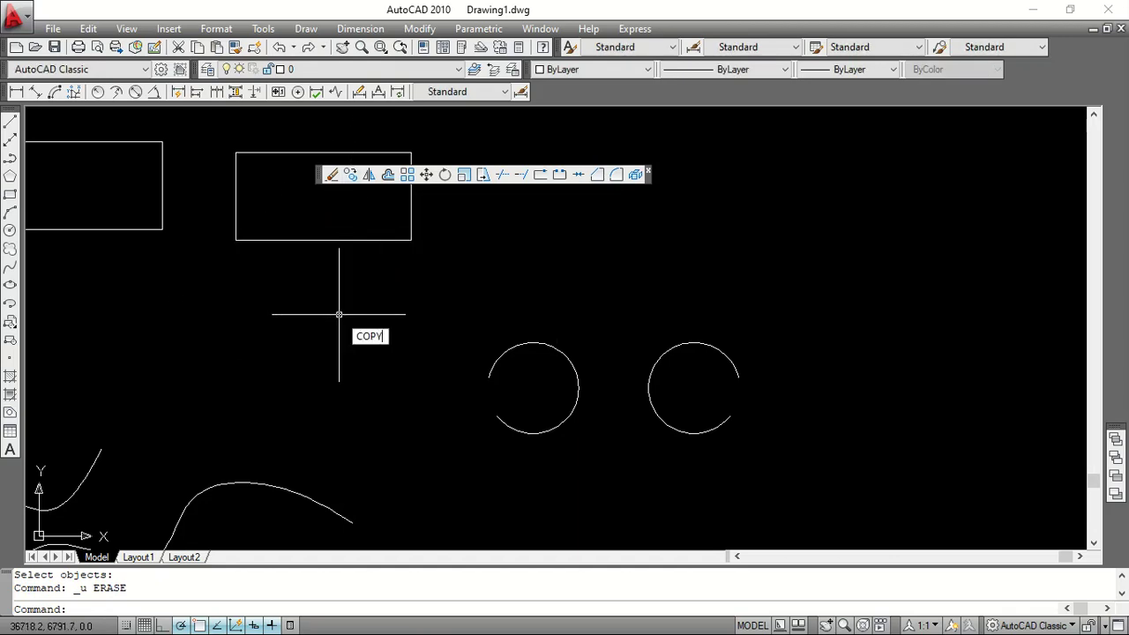
# Copy the original open arc once into the empty space on its left with the COPY command
pyautogui.press('Return')
pyautogui.click(505, 351)
pyautogui.press('Return')
pyautogui.click(533, 410)
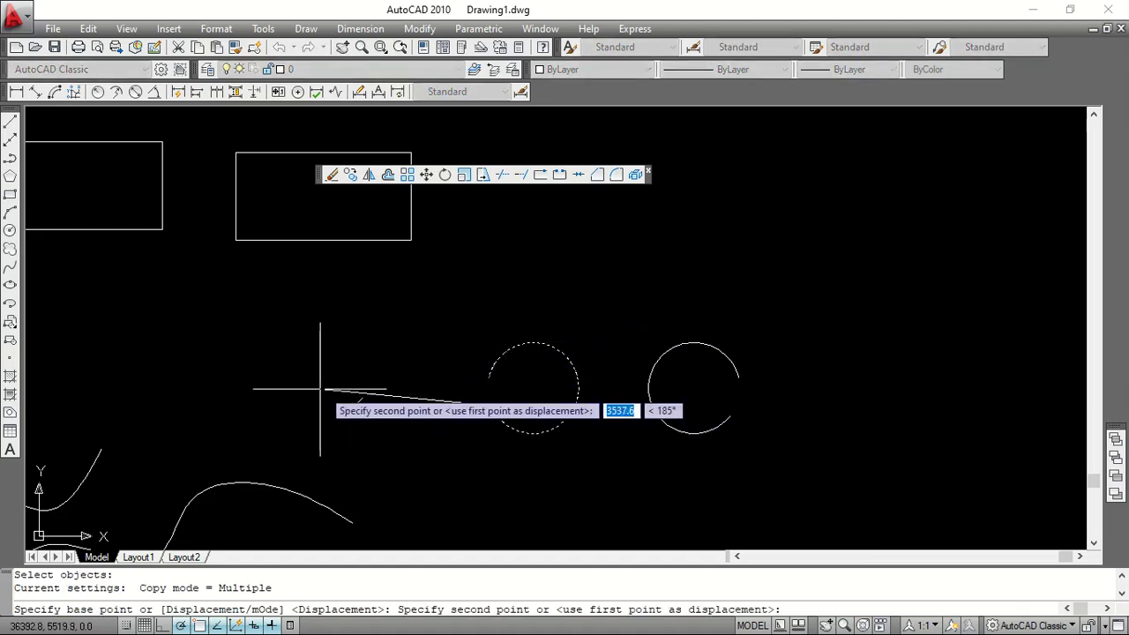
pyautogui.press('Escape')
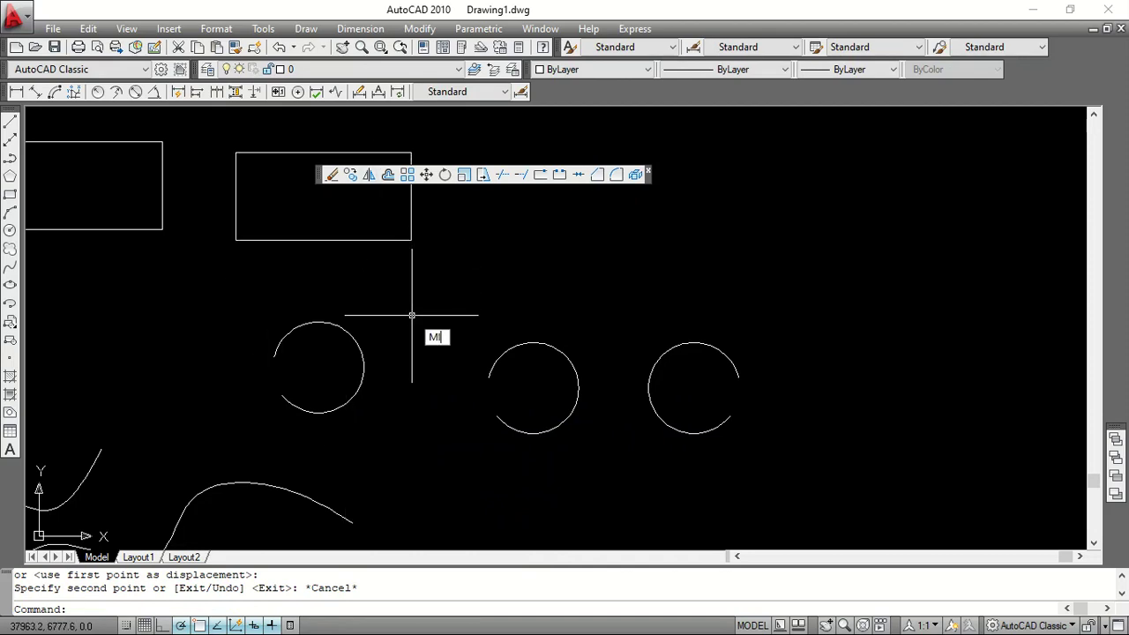
# Mirror the lower wavy spline across a near-vertical line just past its right end with the MIRROR command, keeping the source object
pyautogui.press('Return')
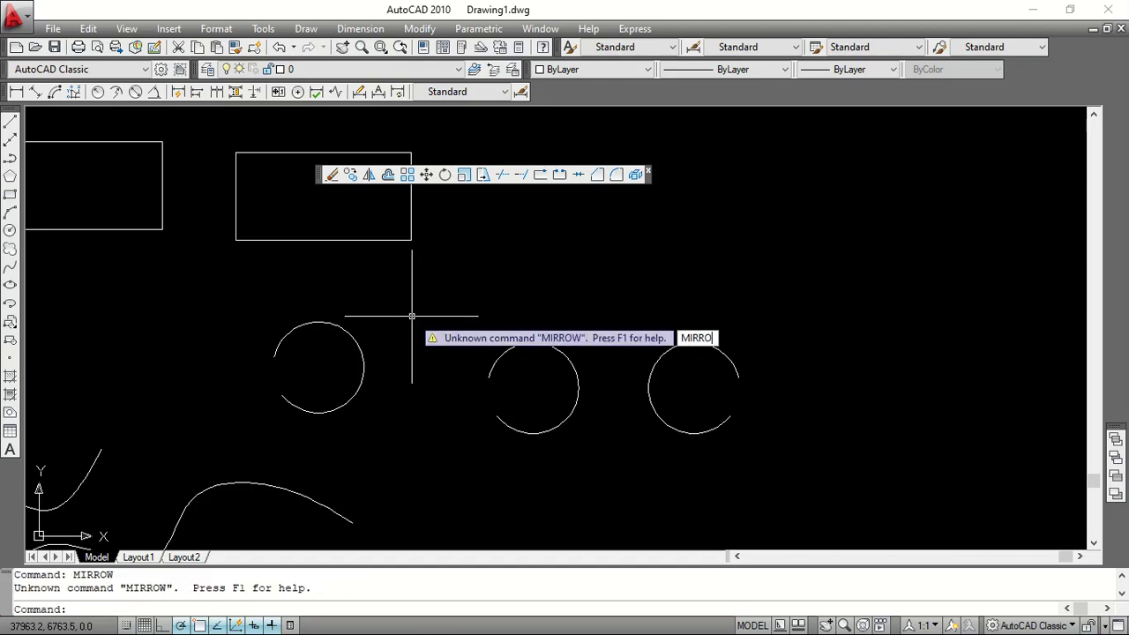
pyautogui.press('Return')
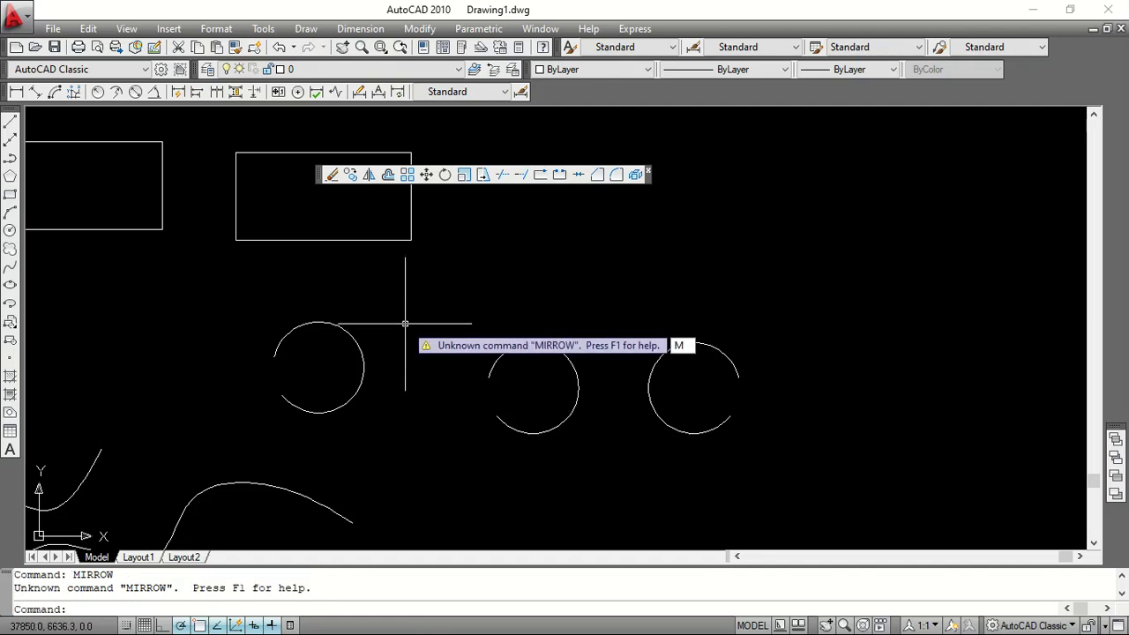
pyautogui.write('MI')
pyautogui.press('Return')
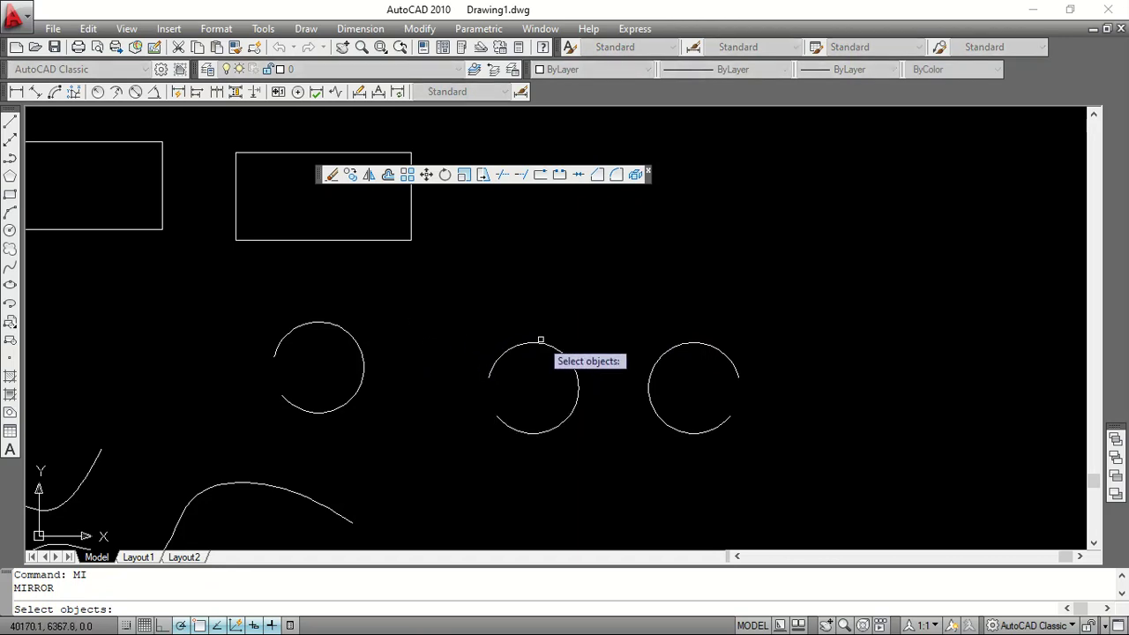
pyautogui.scroll(-3, 459, 300)
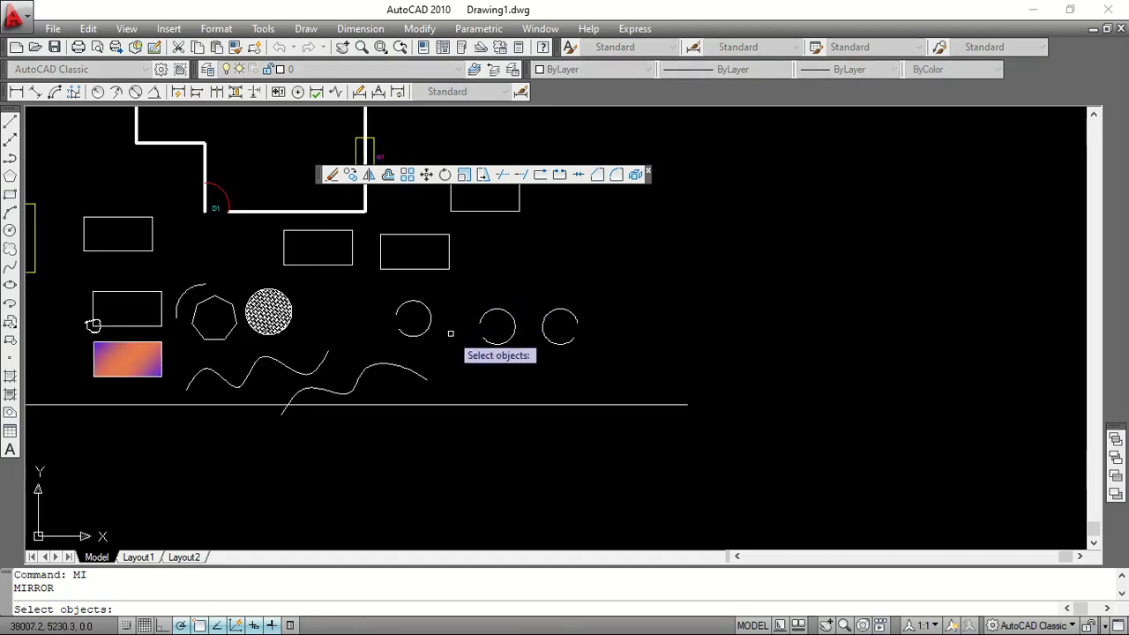
pyautogui.click(427, 377)
pyautogui.press('Return')
pyautogui.click(450, 457)
pyautogui.click(446, 335)
pyautogui.rightClick(457, 381)
pyautogui.click(498, 392)
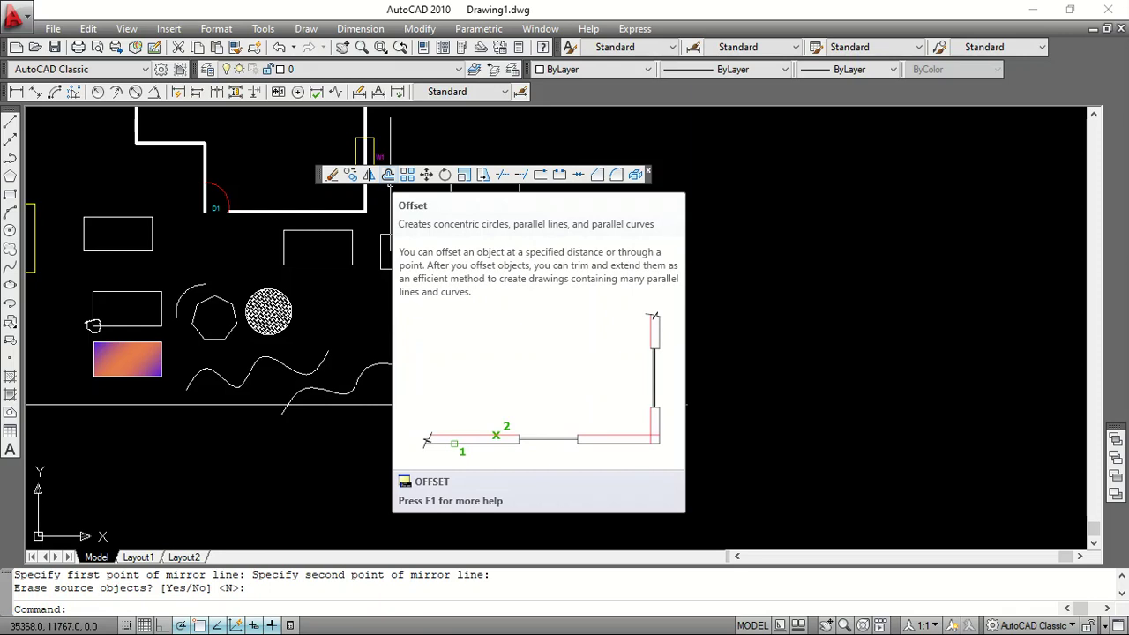
# Offset the uppermost copied rectangle, to the right of window W1, outward by 150
pyautogui.scroll(-2, 502, 251)
pyautogui.scroll(1, 502, 225)
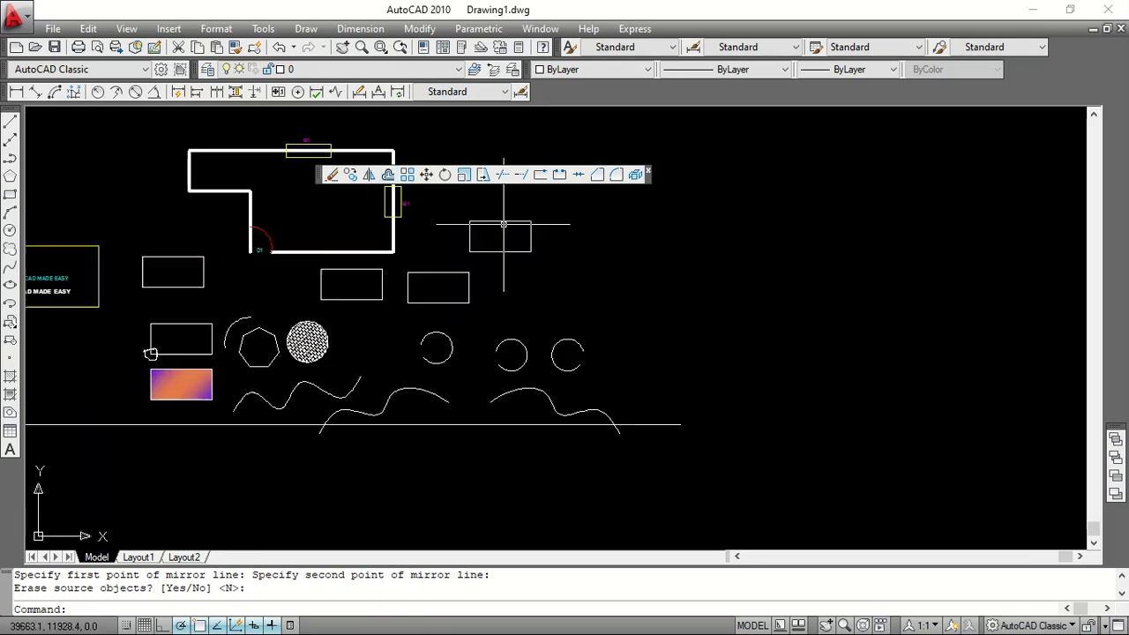
pyautogui.scroll(3, 503, 225)
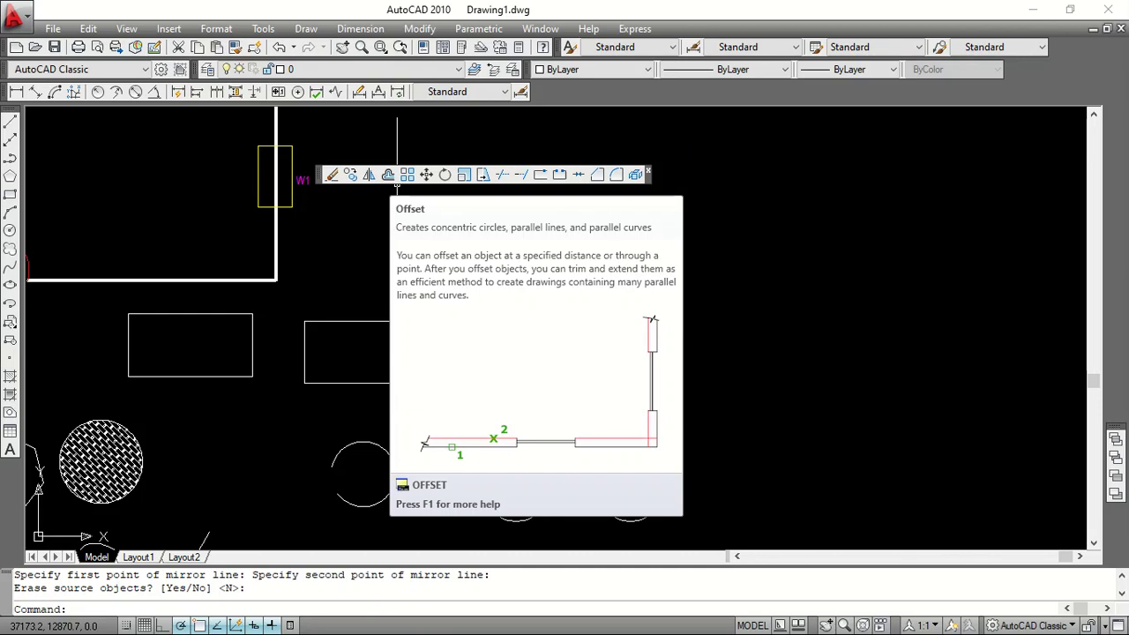
pyautogui.click(395, 180)
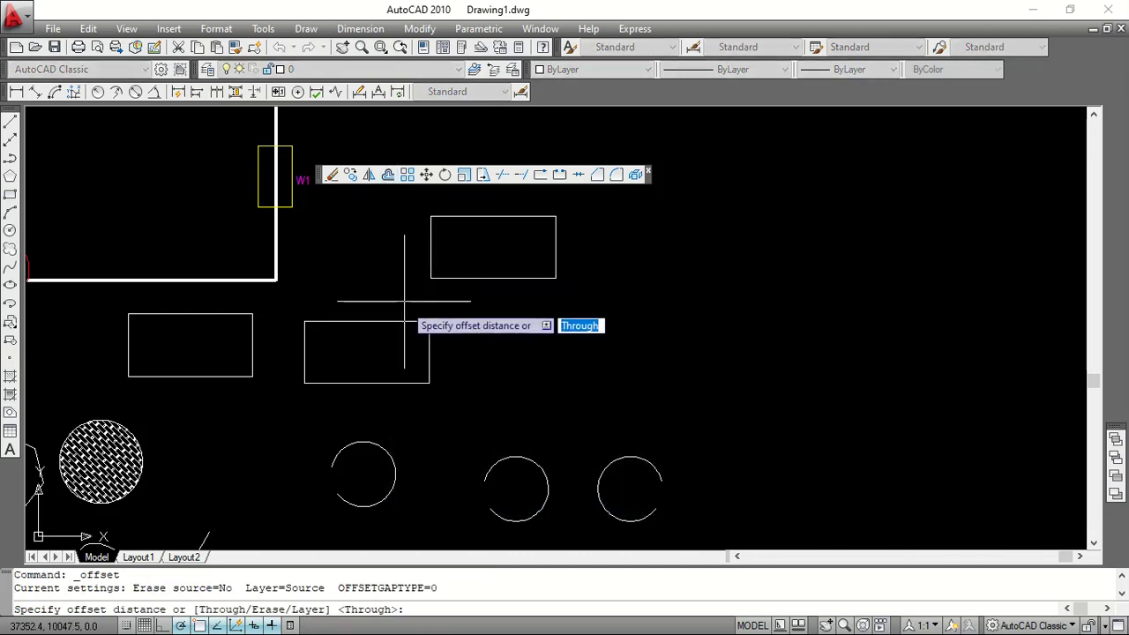
pyautogui.scroll(4, 483, 221)
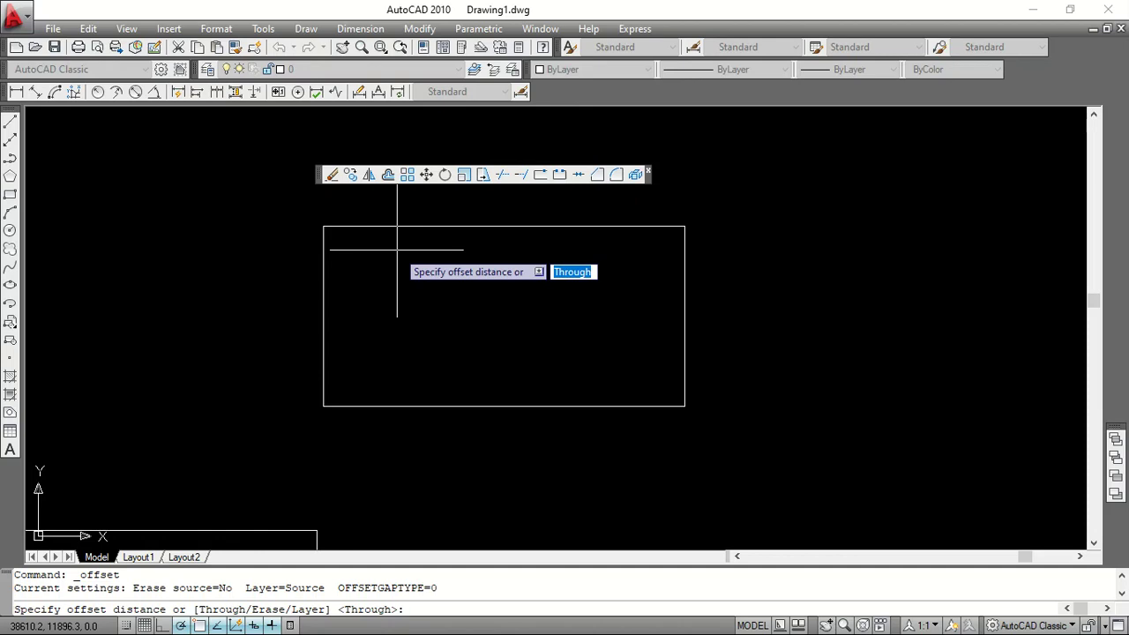
pyautogui.write('150')
pyautogui.press('Return')
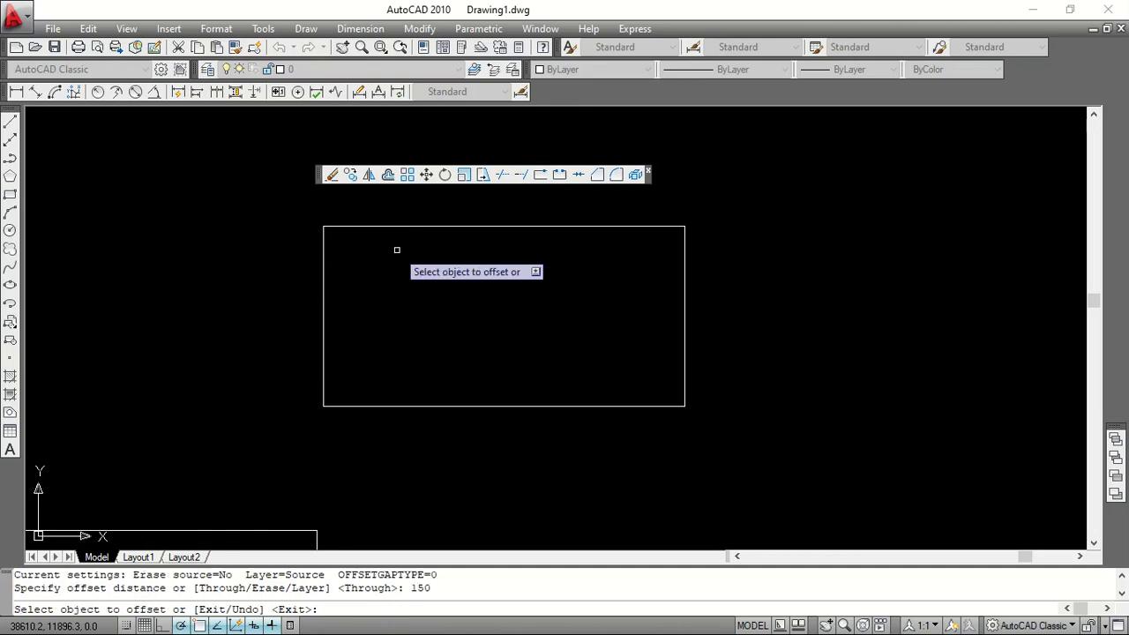
pyautogui.click(401, 227)
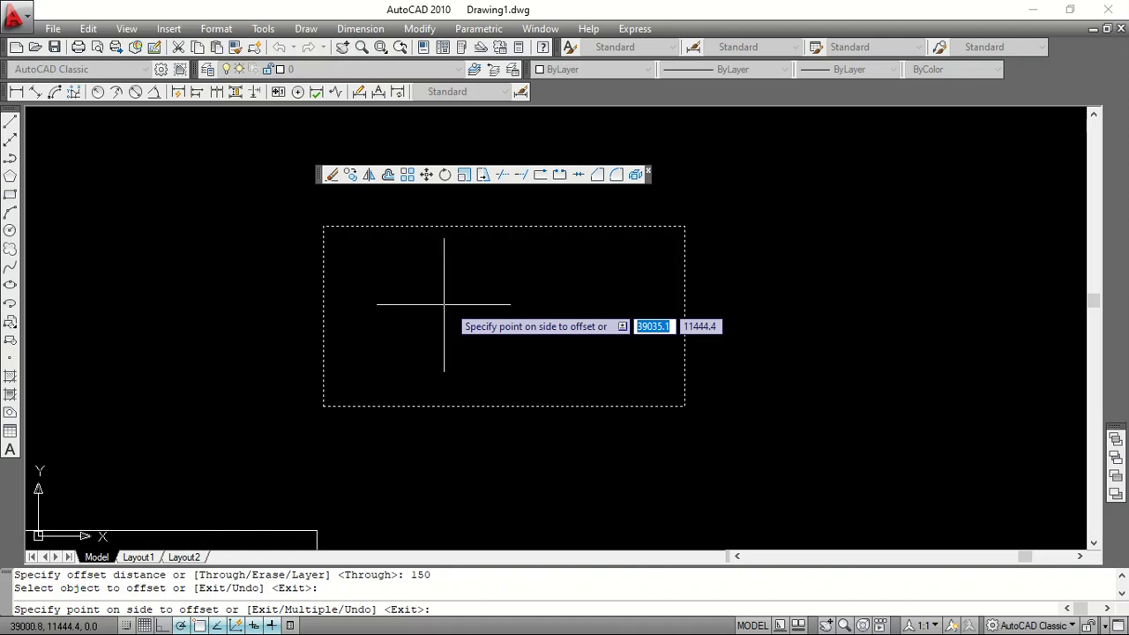
pyautogui.click(217, 193)
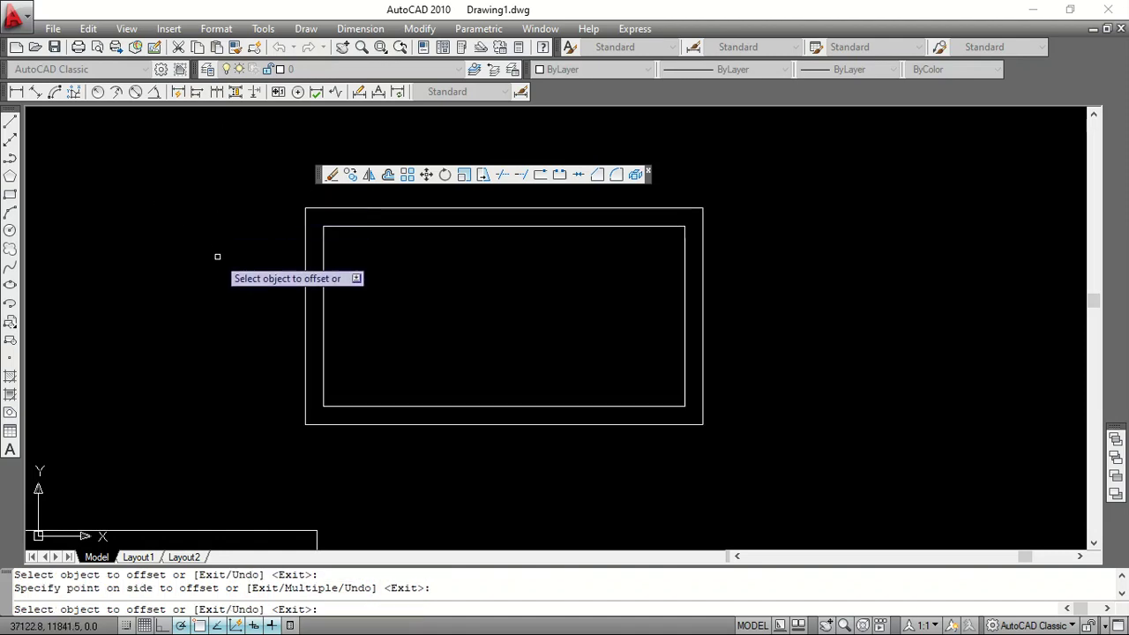
pyautogui.press('Escape')
# Offset the single rectangle below and left of the double rectangle inward by 150
pyautogui.scroll(2, 309, 212)
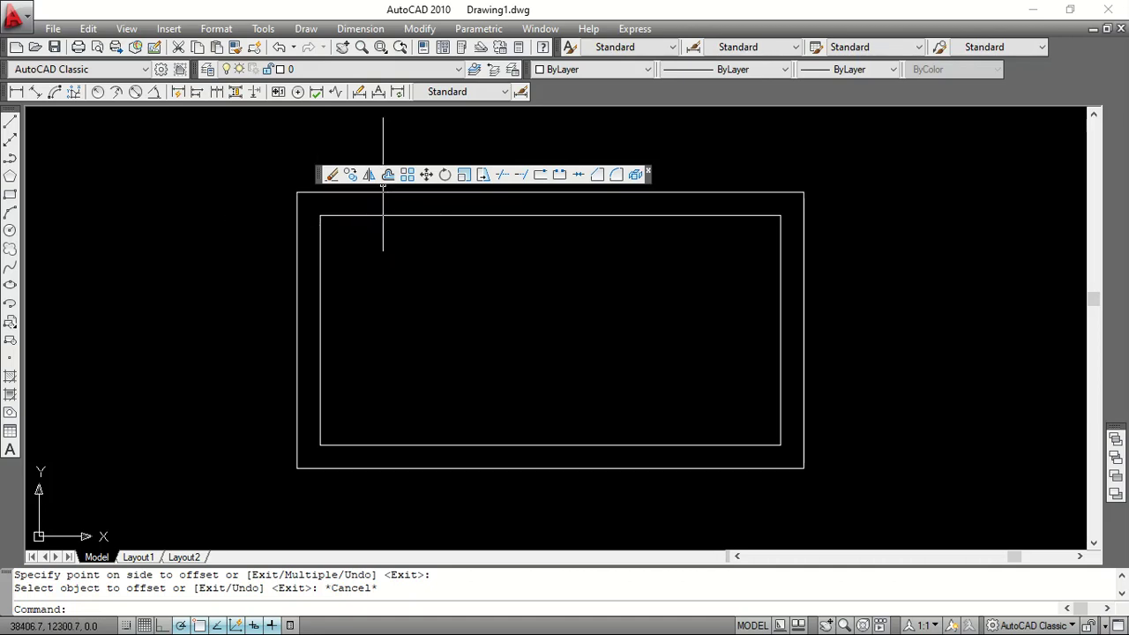
pyautogui.click(386, 176)
pyautogui.scroll(-3, 427, 176)
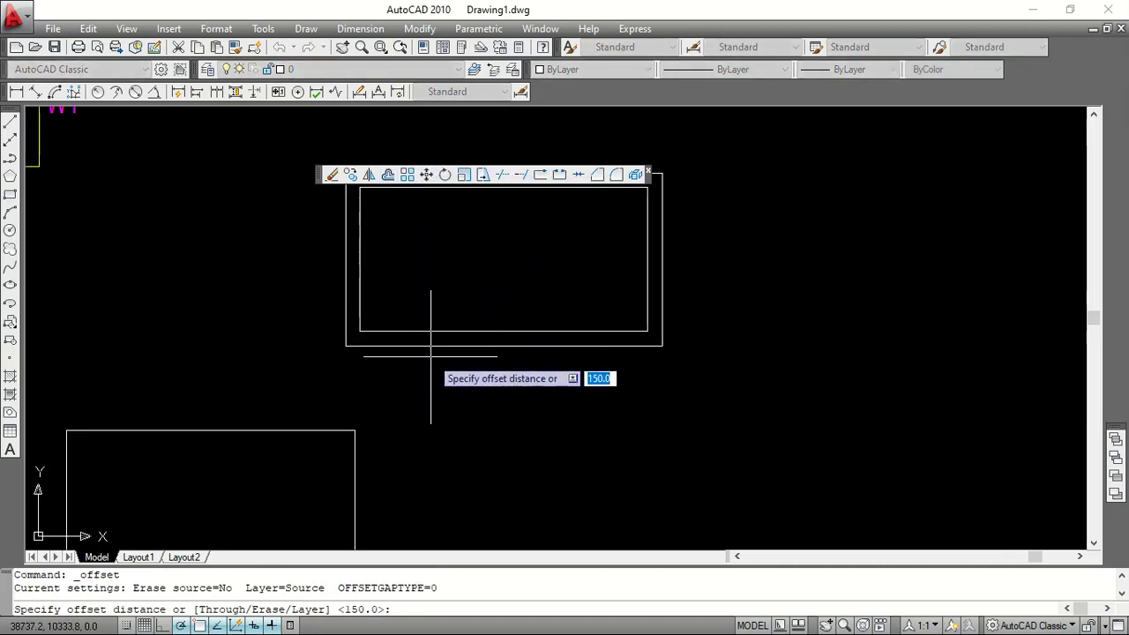
pyautogui.write('1')
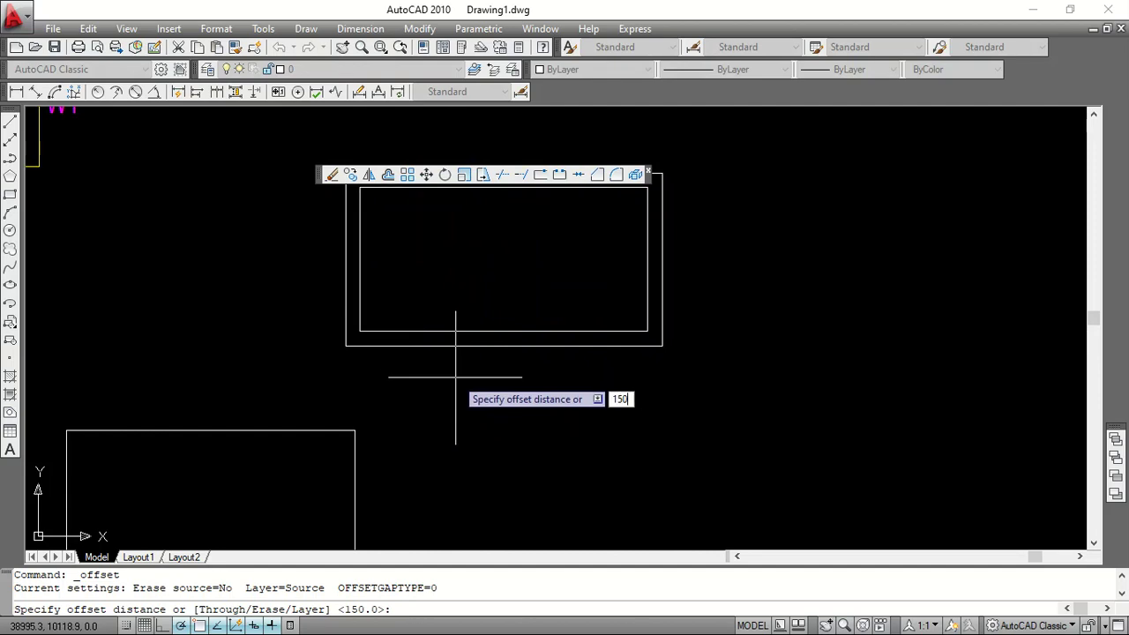
pyautogui.press('Return')
pyautogui.scroll(-2, 394, 255)
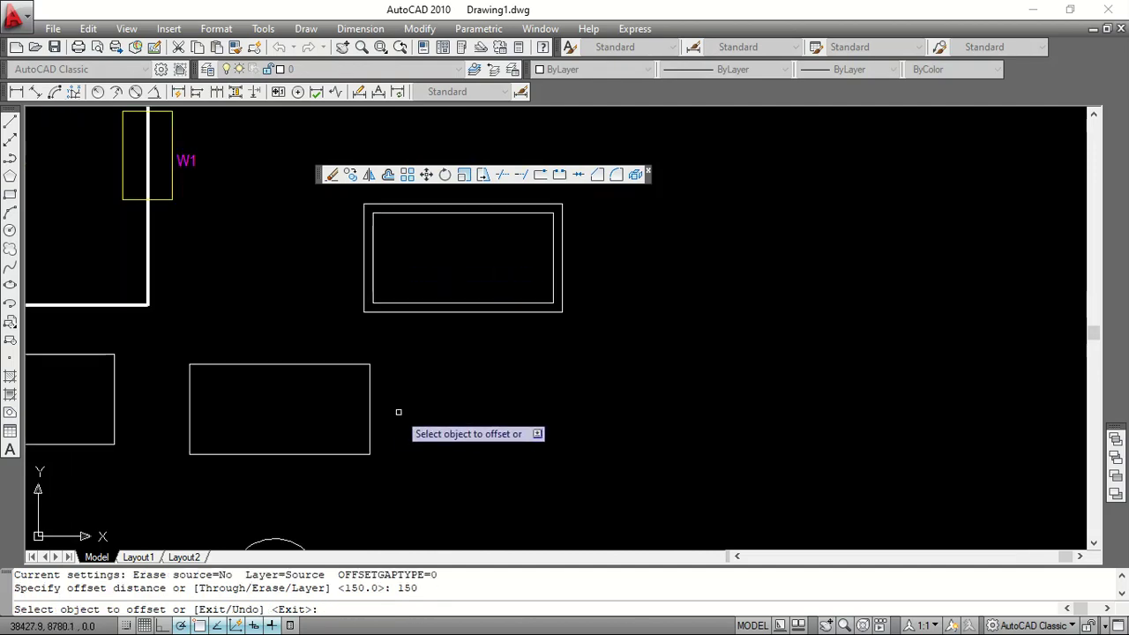
pyautogui.click(371, 448)
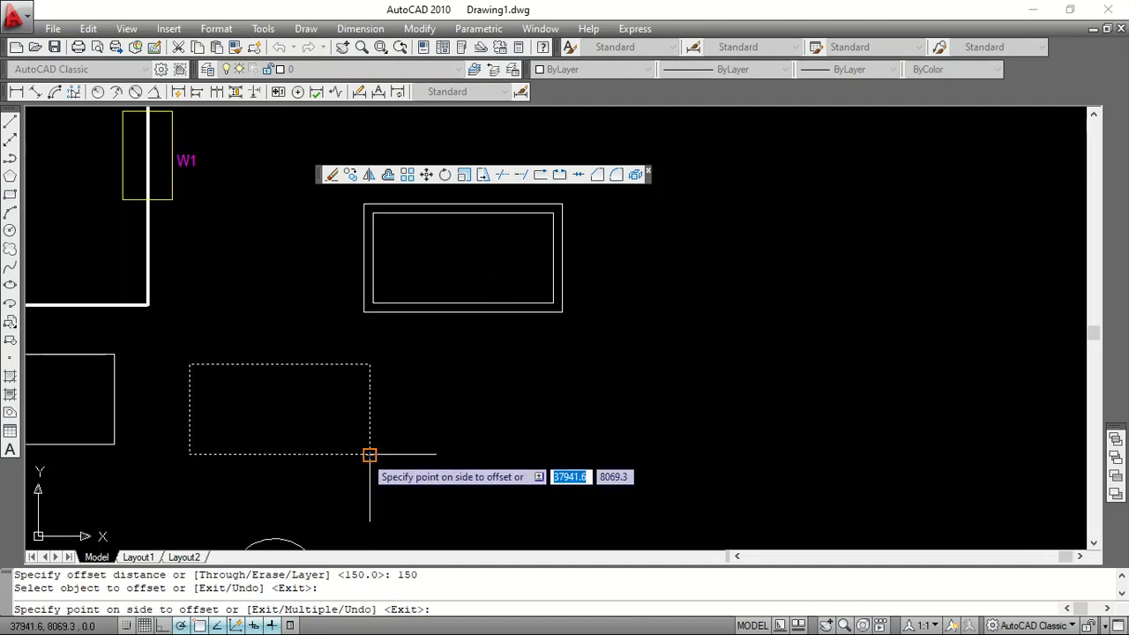
pyautogui.click(294, 415)
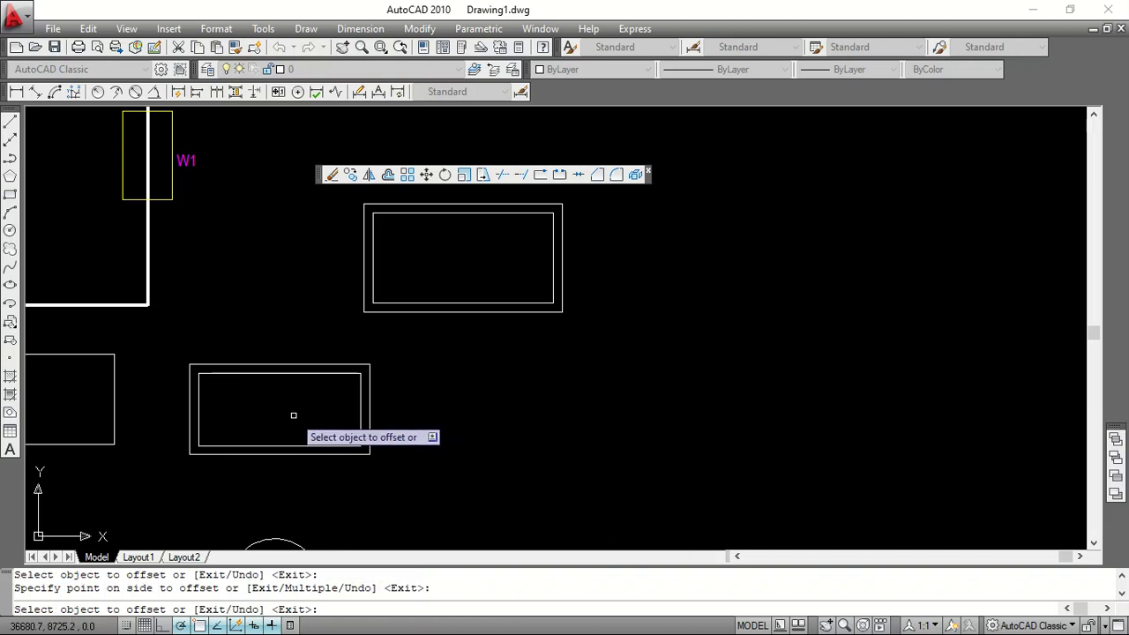
pyautogui.press('Escape')
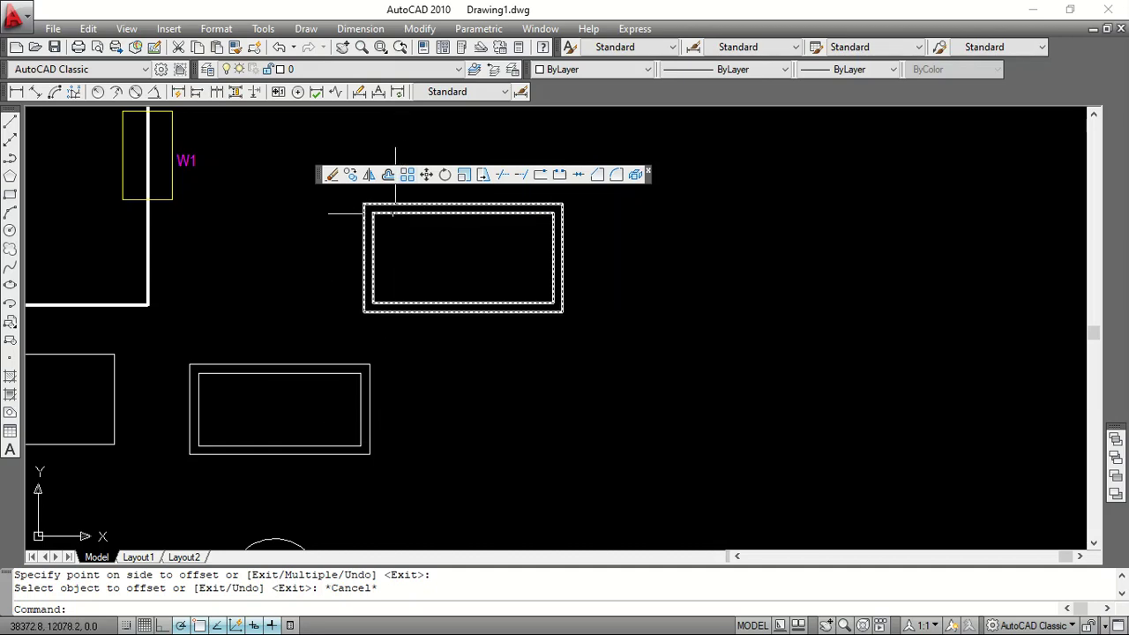
# Copy the upper double rectangle by its lower-right corner once into the empty space on its right
pyautogui.scroll(-5, 394, 214)
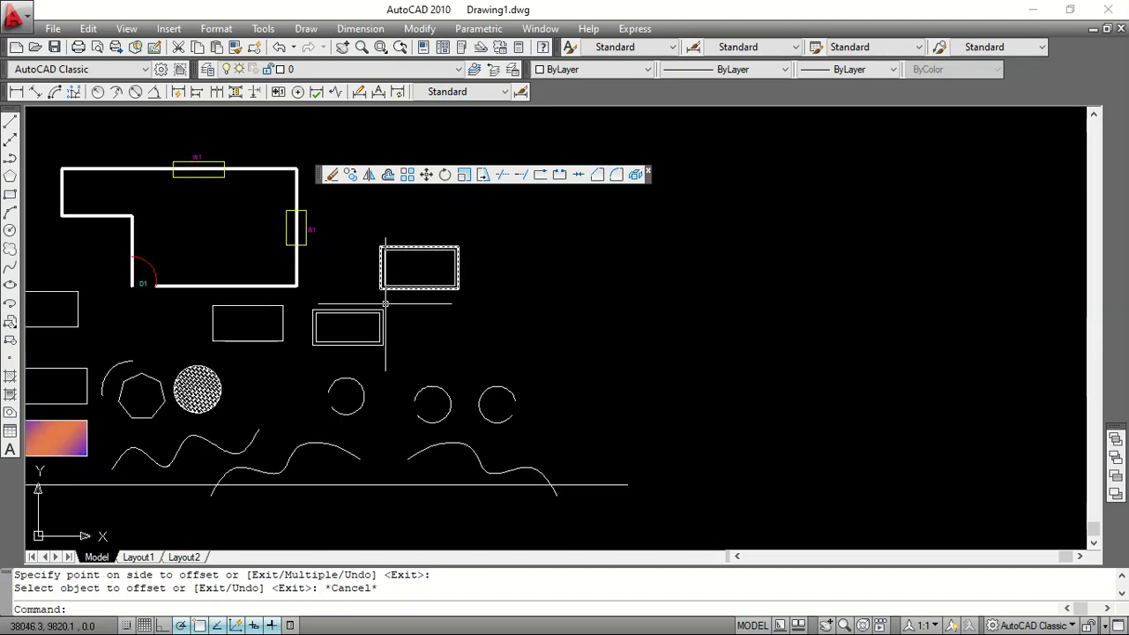
pyautogui.scroll(3, 196, 416)
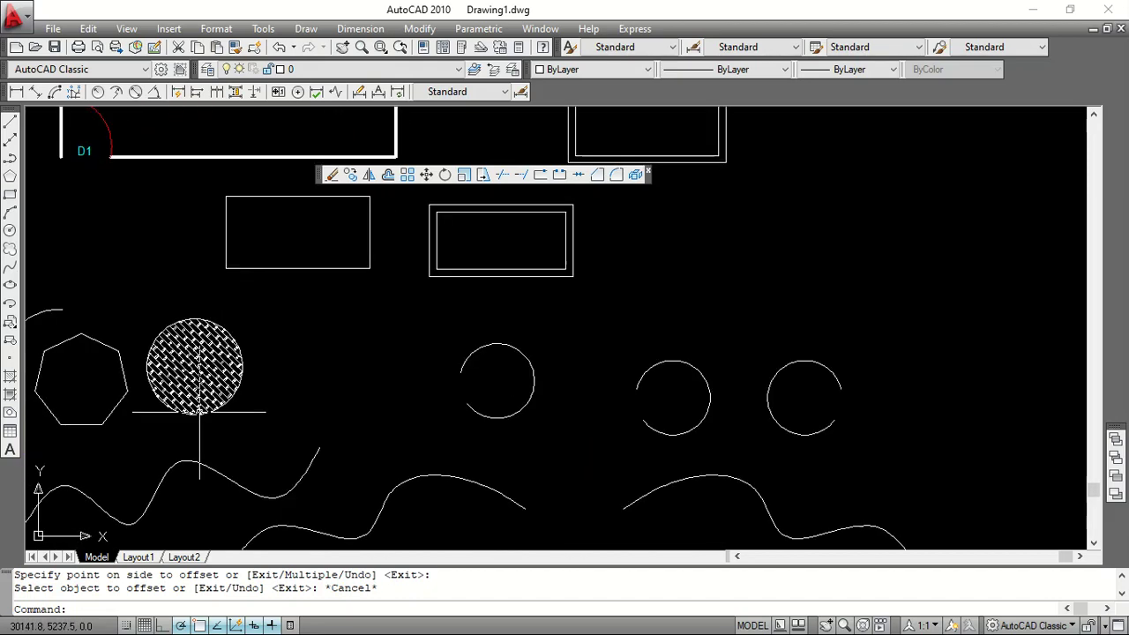
pyautogui.scroll(-6, 248, 375)
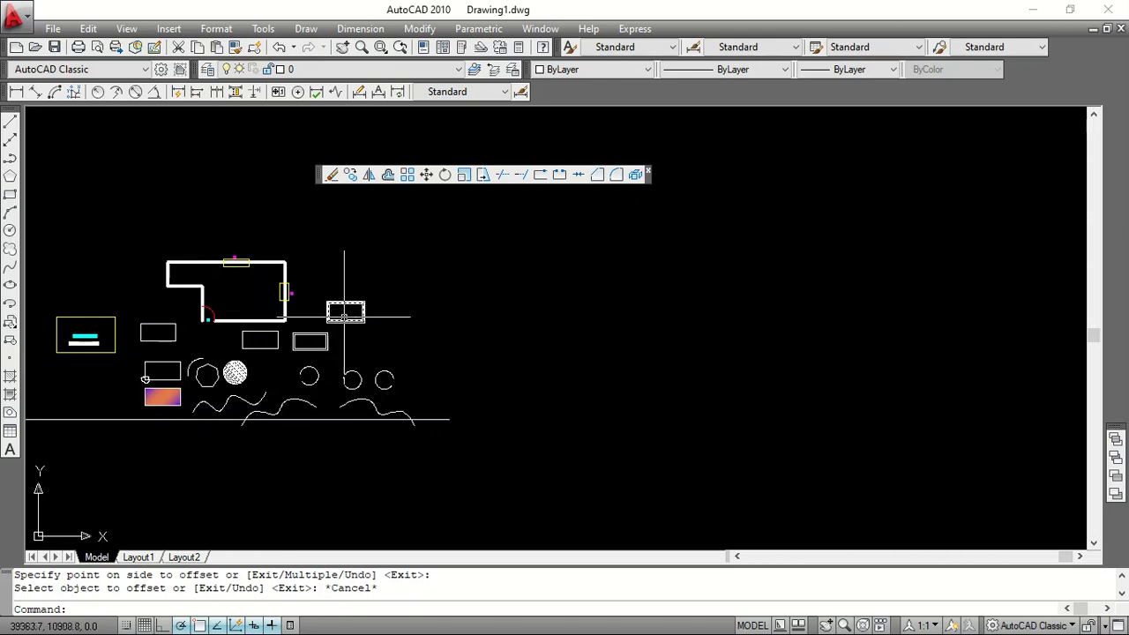
pyautogui.scroll(5, 345, 323)
pyautogui.scroll(5, 182, 244)
pyautogui.scroll(-2, 307, 270)
pyautogui.scroll(-3, 307, 270)
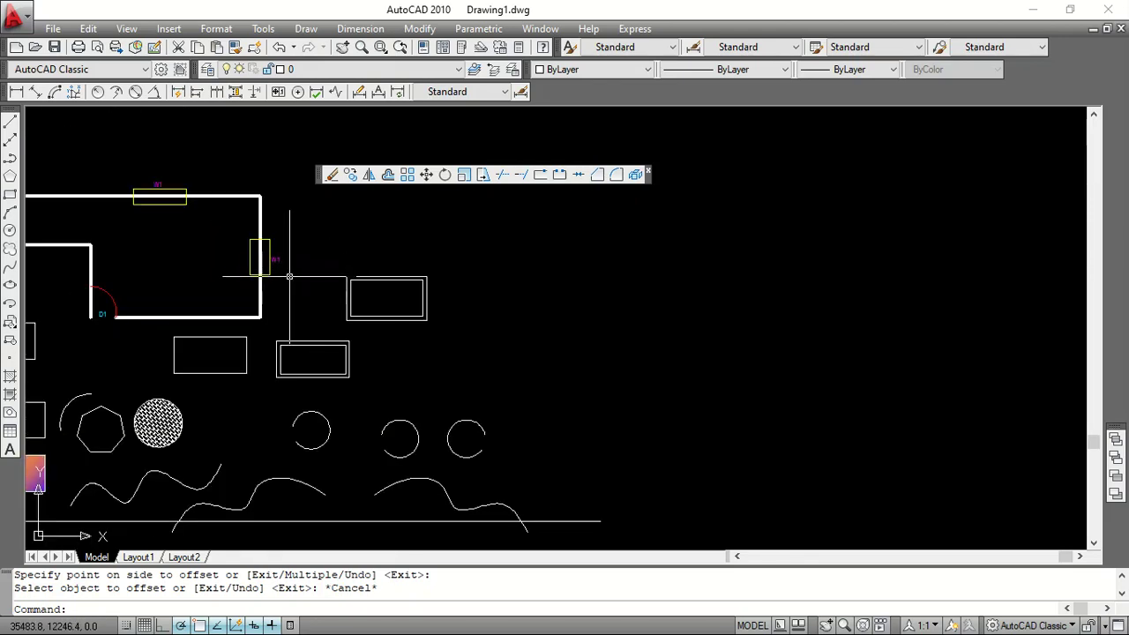
pyautogui.click(322, 264)
pyautogui.click(445, 324)
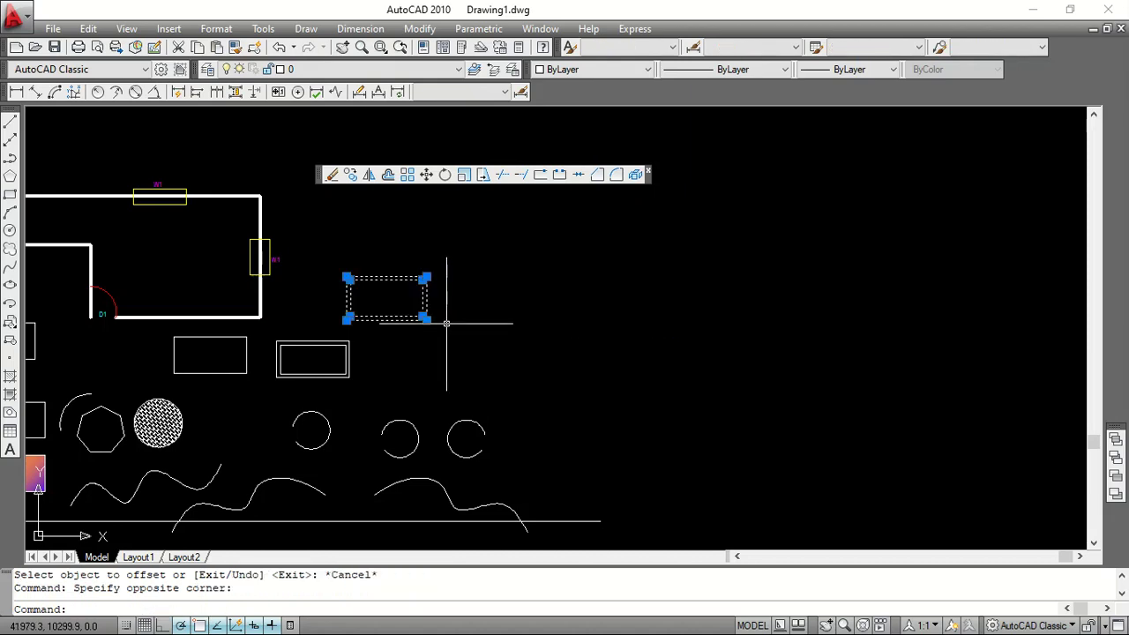
pyautogui.rightClick(447, 325)
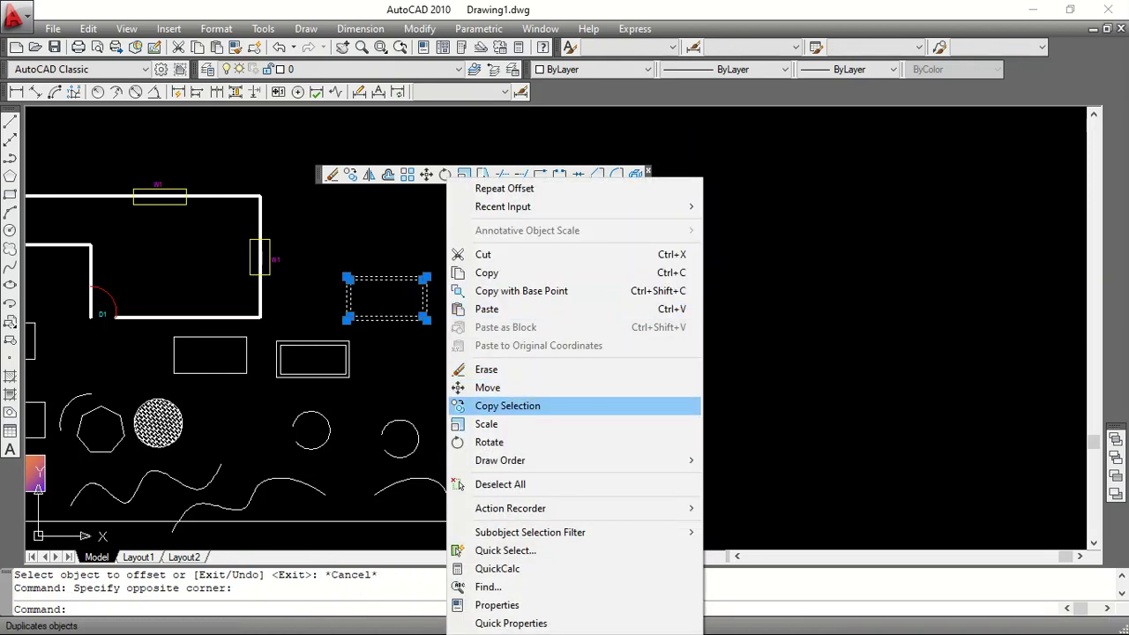
pyautogui.click(502, 405)
pyautogui.click(427, 319)
pyautogui.click(676, 336)
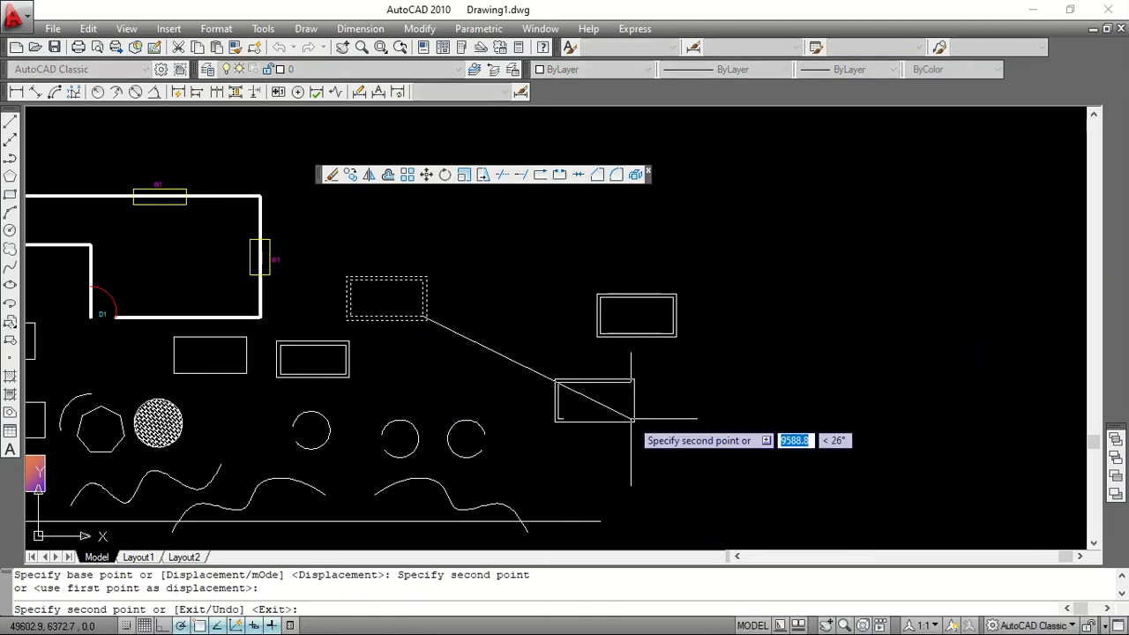
pyautogui.press('Escape')
# Set up a rectangular array with 3 rows, 6 columns, a row offset of 500 and a column offset of 500
pyautogui.scroll(3, 678, 352)
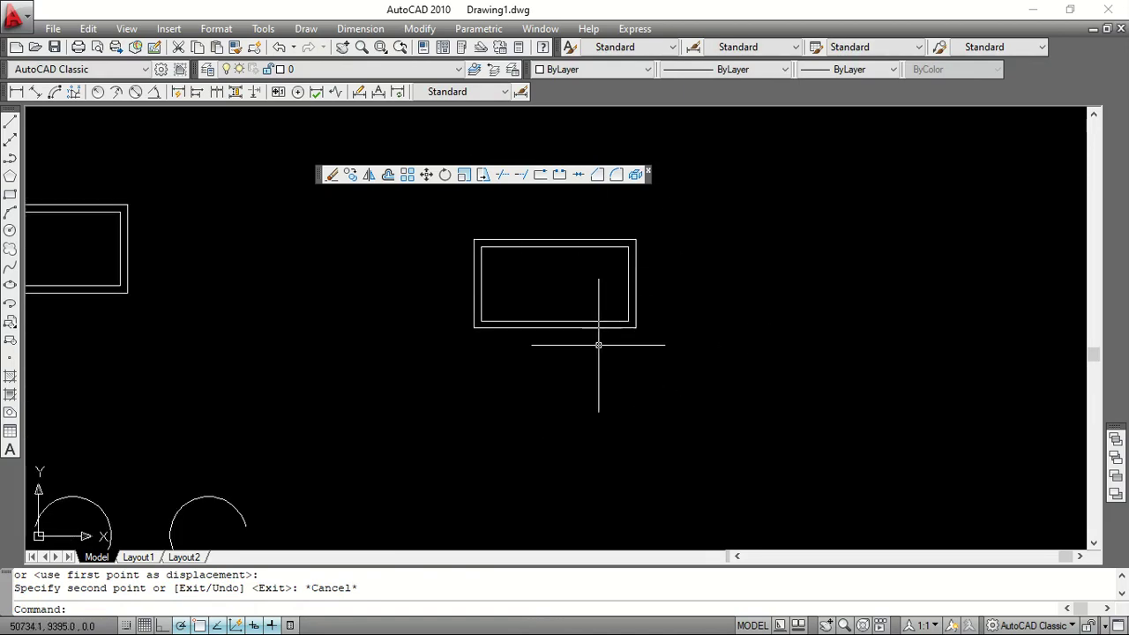
pyautogui.click(406, 175)
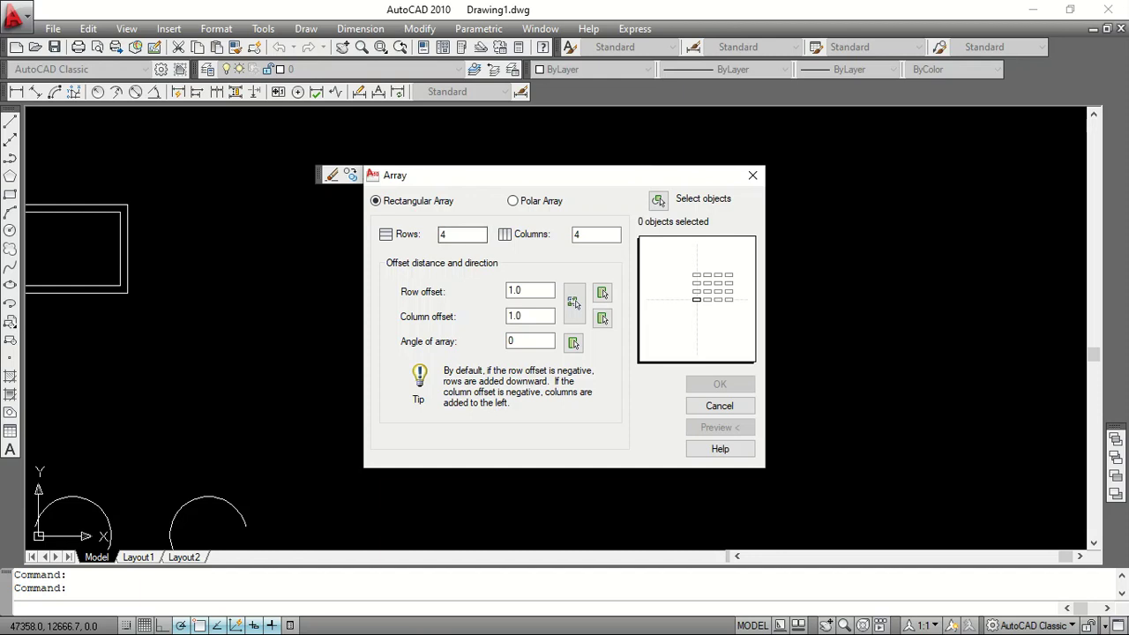
pyautogui.doubleClick(458, 235)
pyautogui.press('Tab')
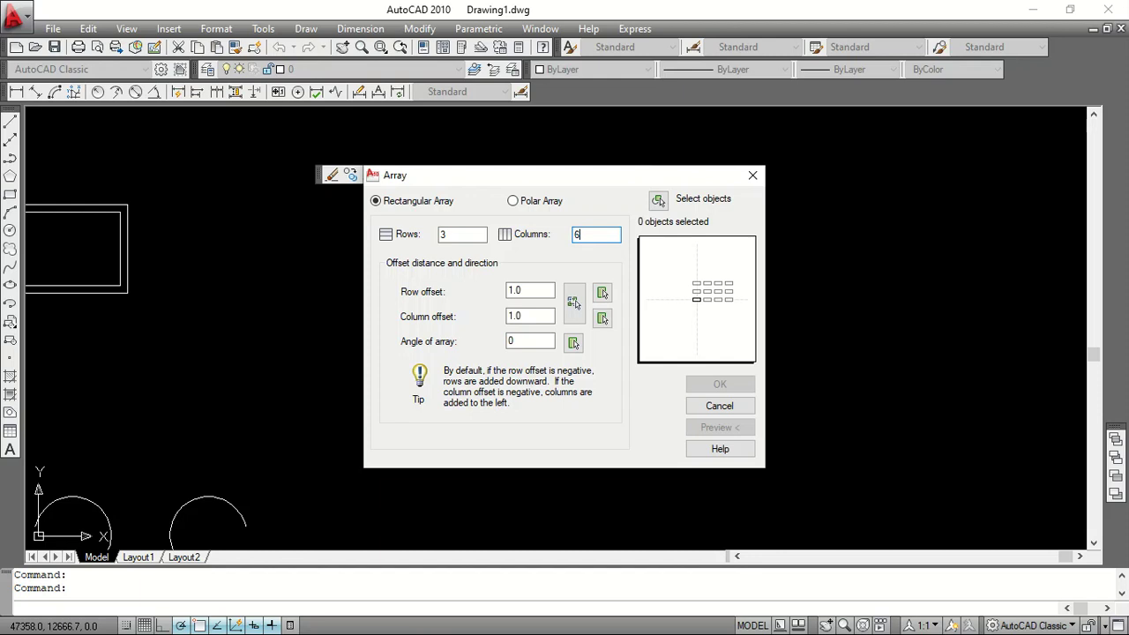
pyautogui.press('Tab')
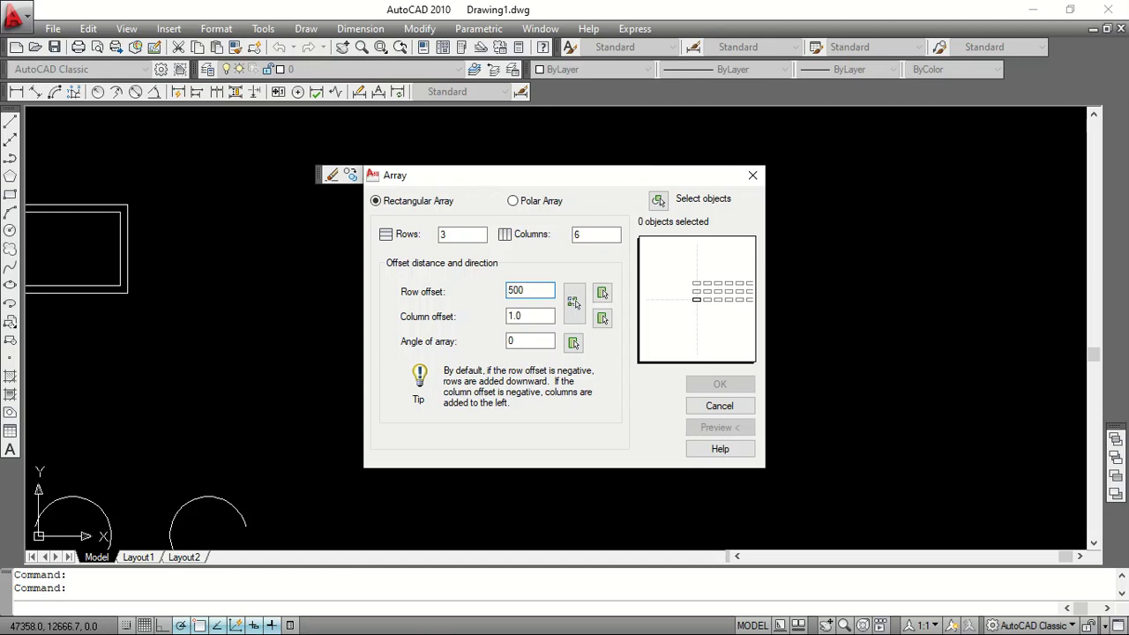
pyautogui.press('Tab')
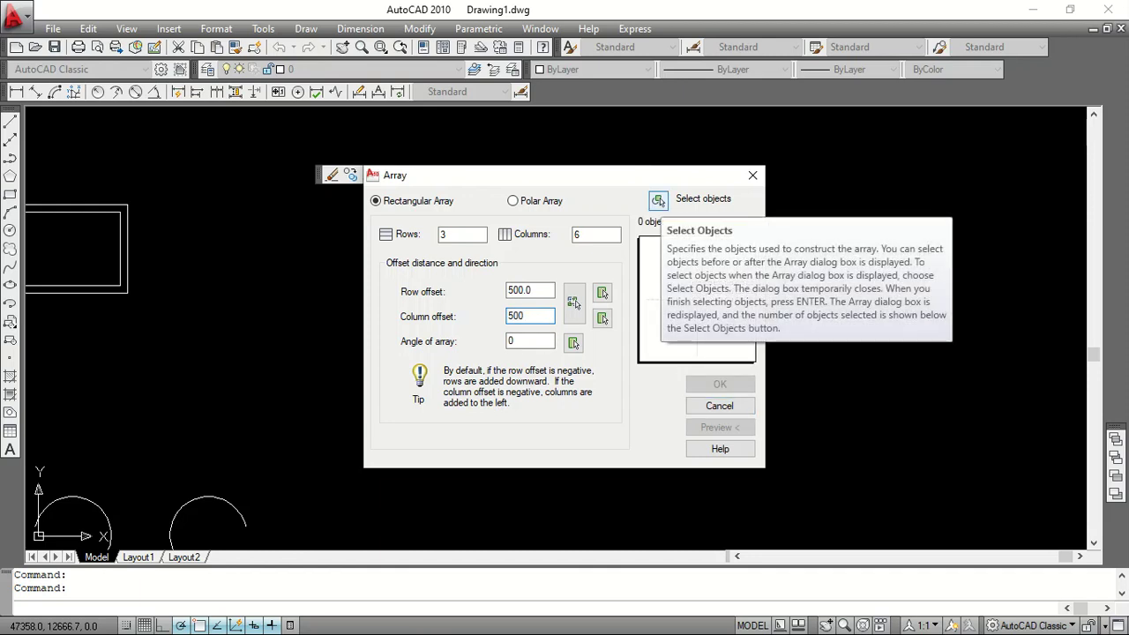
# Select the rightmost open arc as the object for the array
pyautogui.click(657, 200)
pyautogui.scroll(-3, 667, 242)
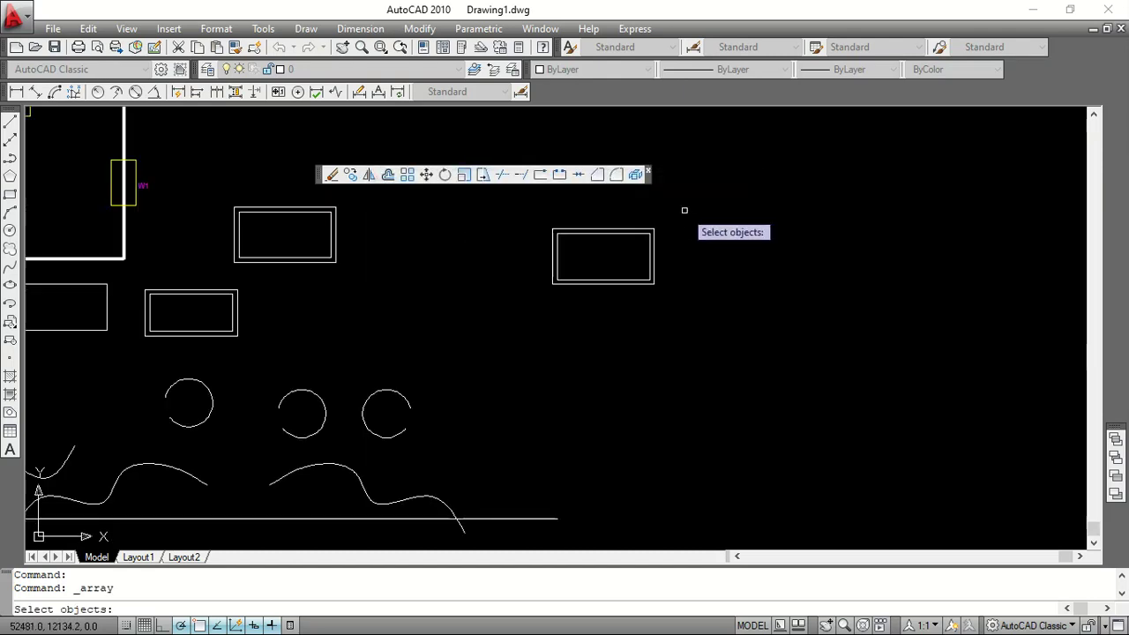
pyautogui.scroll(1, 564, 376)
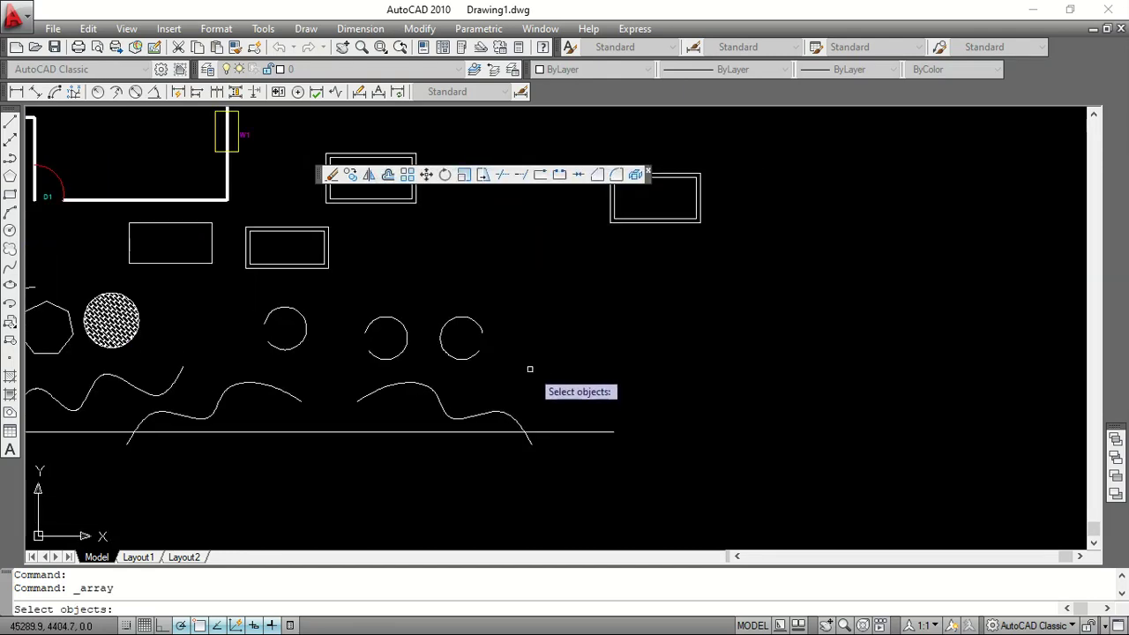
pyautogui.click(478, 325)
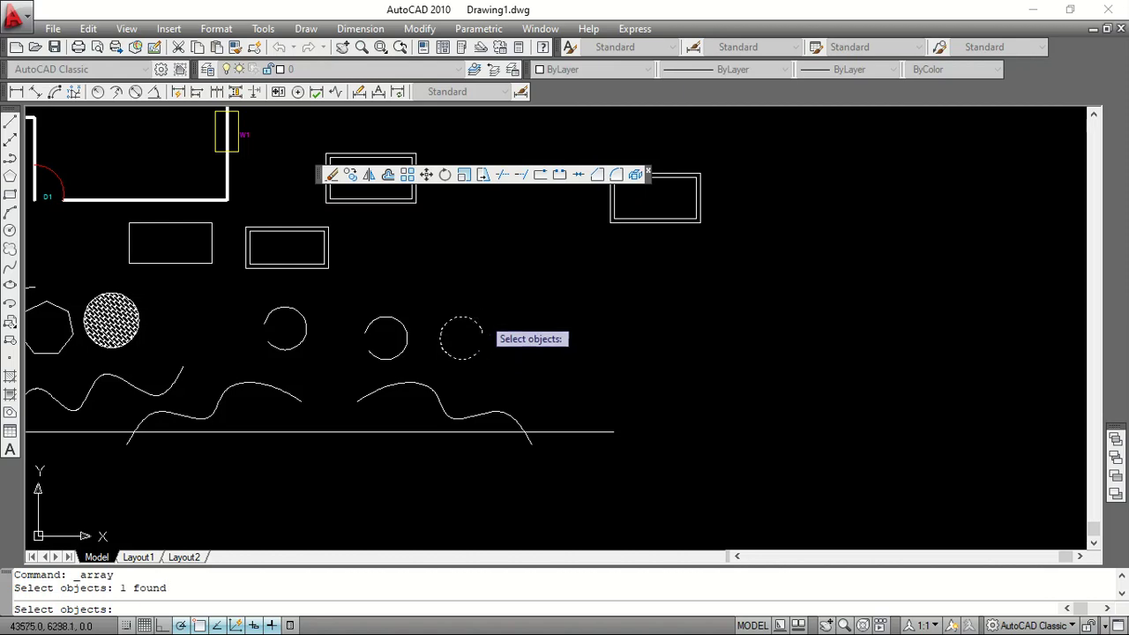
pyautogui.press('Return')
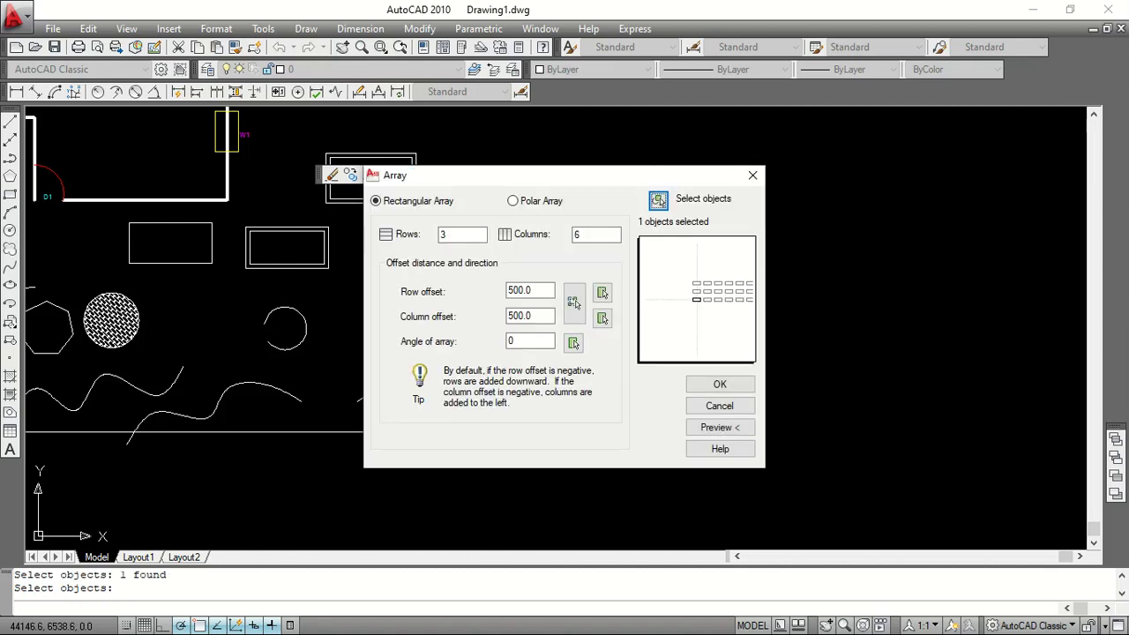
# Try the 3-row, 6-column array of the open arc with 500 offsets, and undo it
pyautogui.press('Return')
pyautogui.scroll(2, 529, 375)
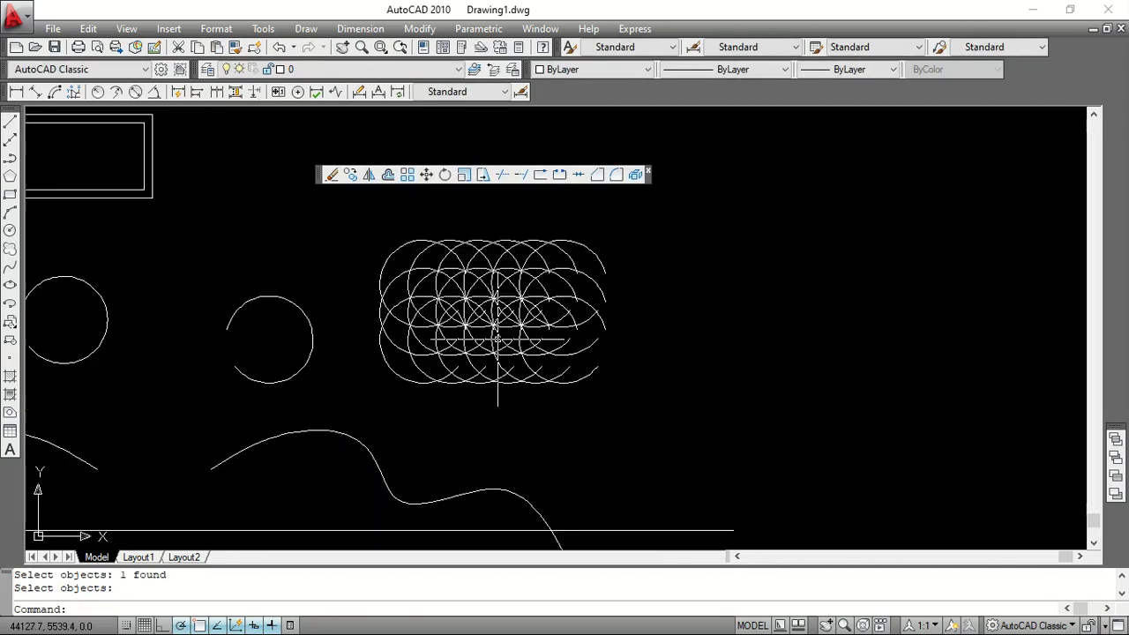
pyautogui.scroll(-2, 544, 377)
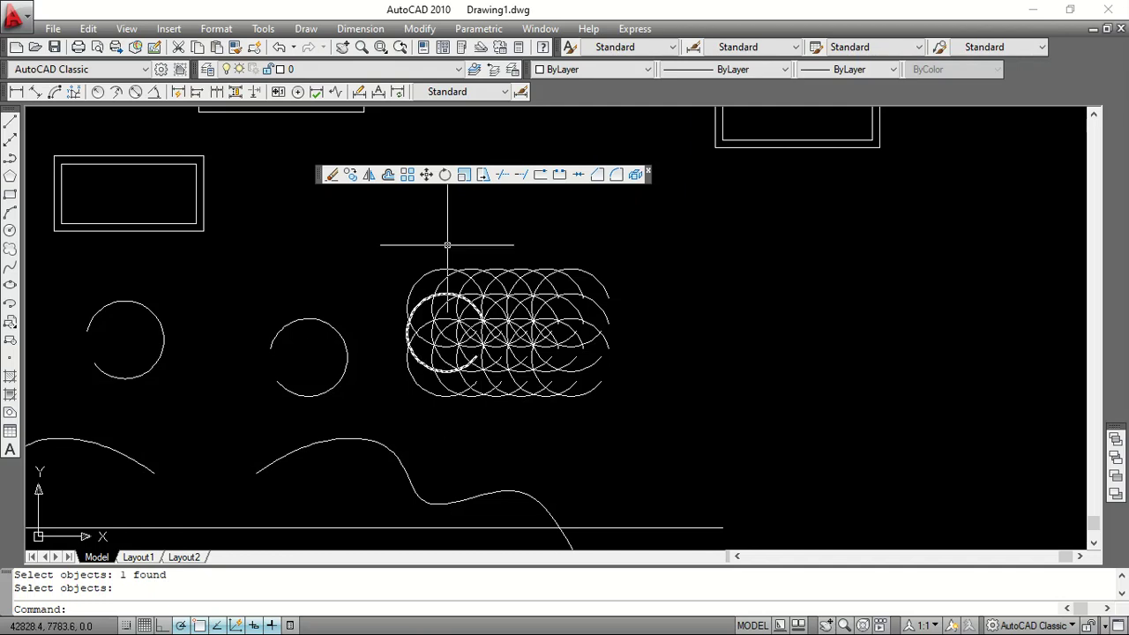
pyautogui.hotkey('ctrl', 'z')
pyautogui.hotkey('ctrl', 'z')
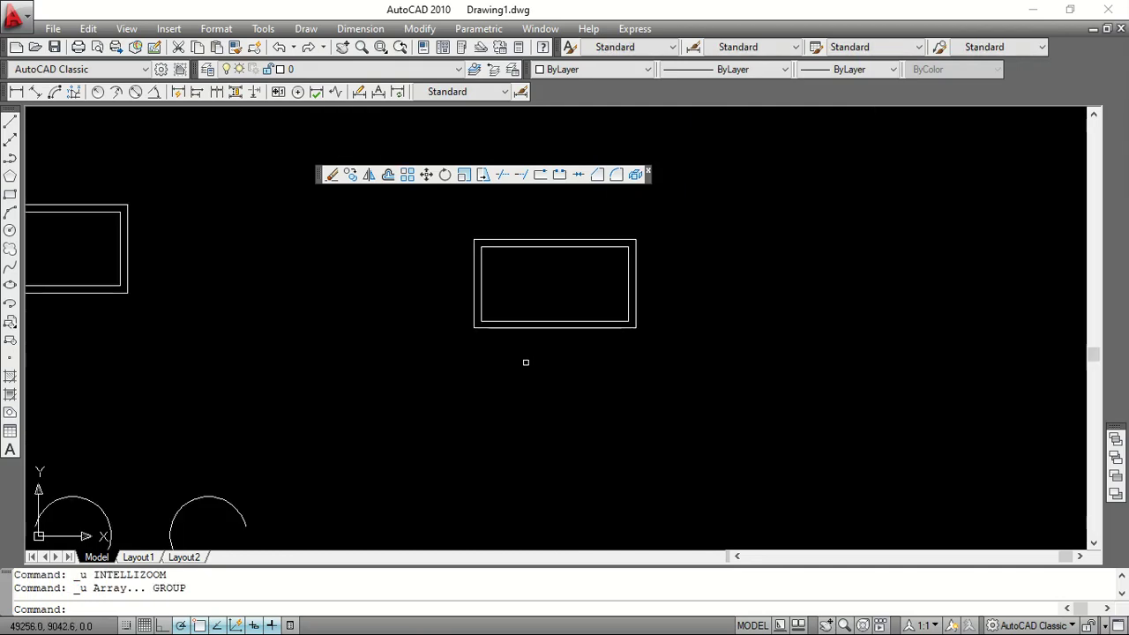
# Array the rightmost open arc in 3 rows and 6 columns with row and column offsets of 1500
pyautogui.click(406, 173)
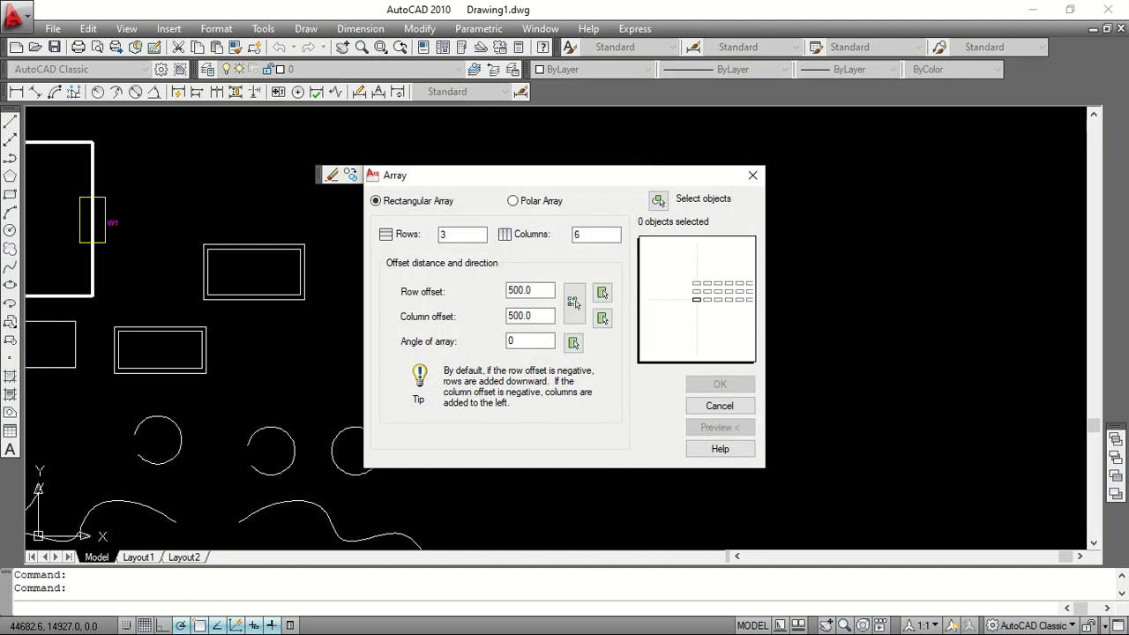
pyautogui.doubleClick(532, 290)
pyautogui.press('Tab')
pyautogui.click(658, 200)
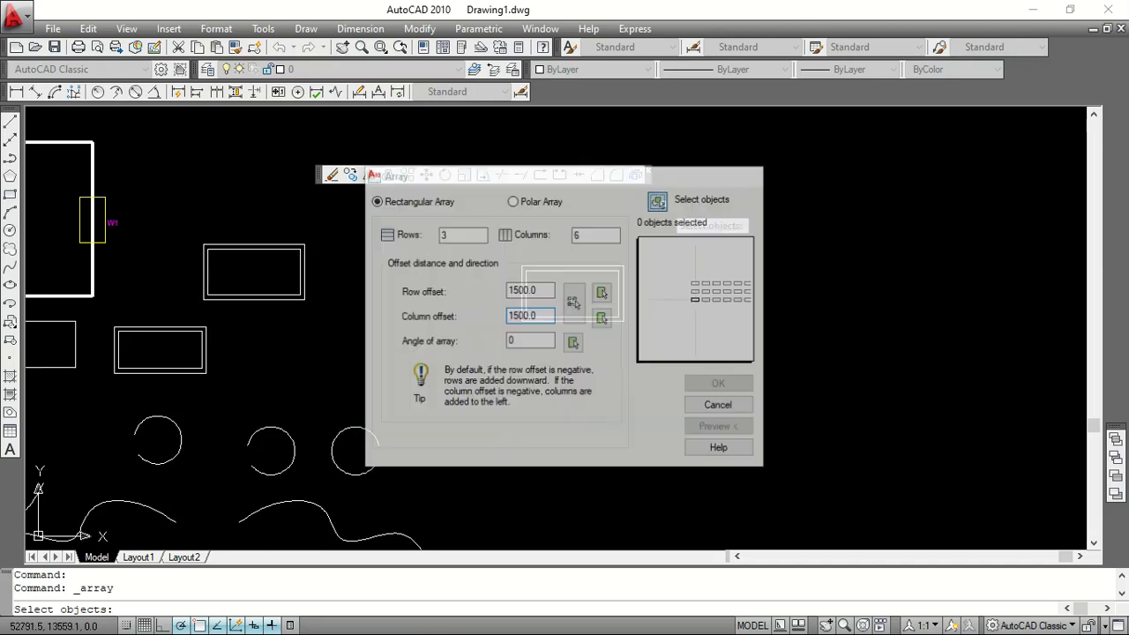
pyautogui.click(371, 426)
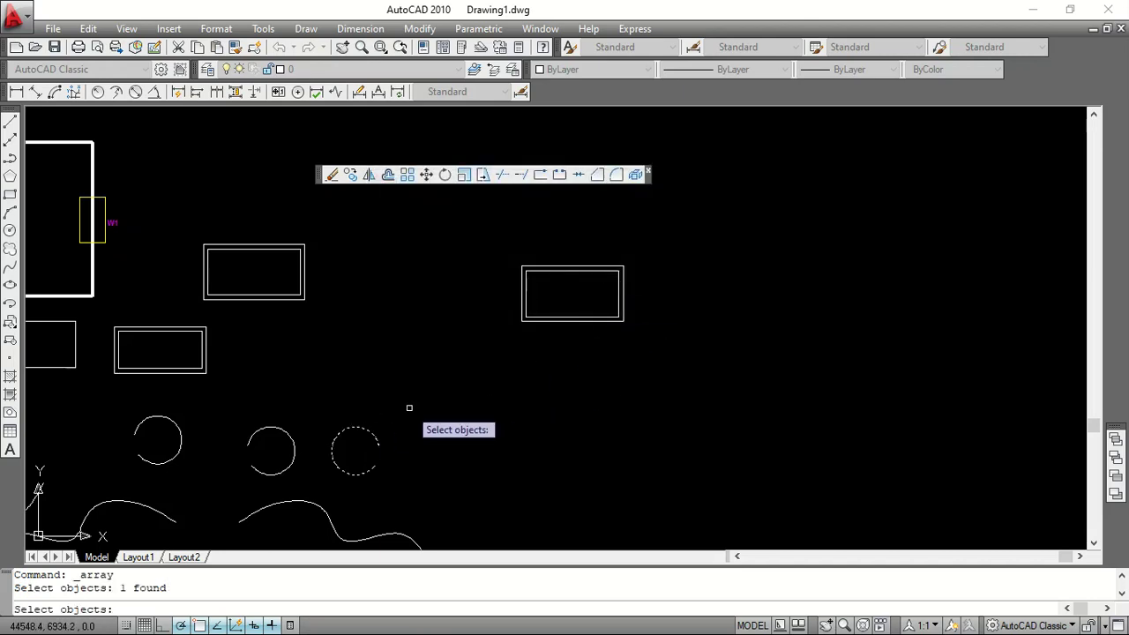
pyautogui.press('Return')
pyautogui.click(719, 384)
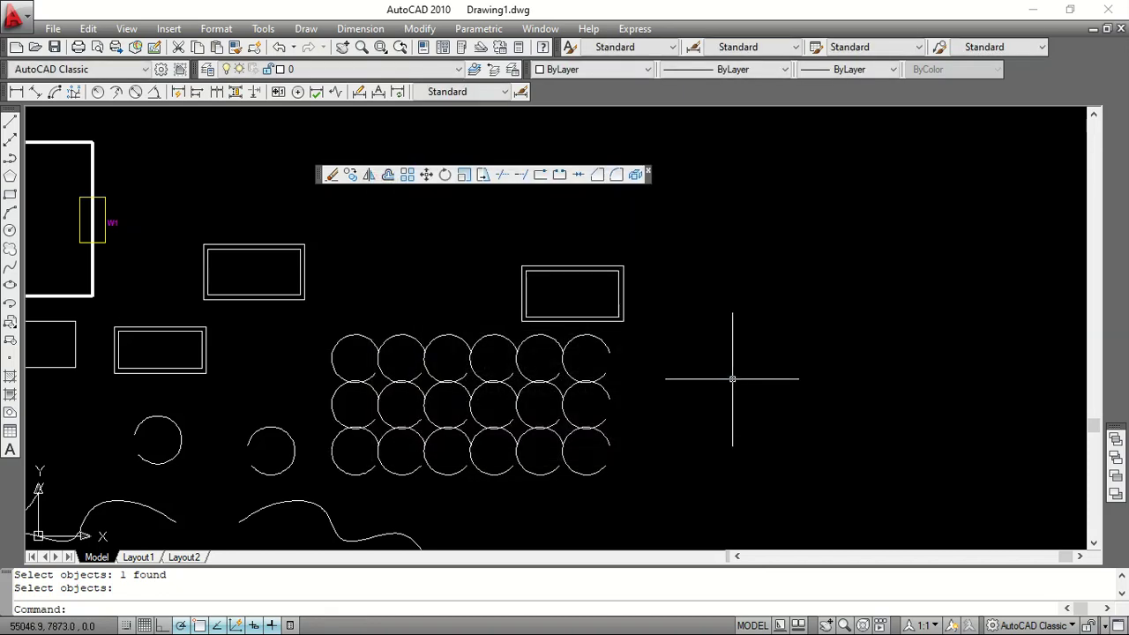
# Copy the open arc just left of the array by its center once into the empty space far right of the array
pyautogui.scroll(2, 393, 456)
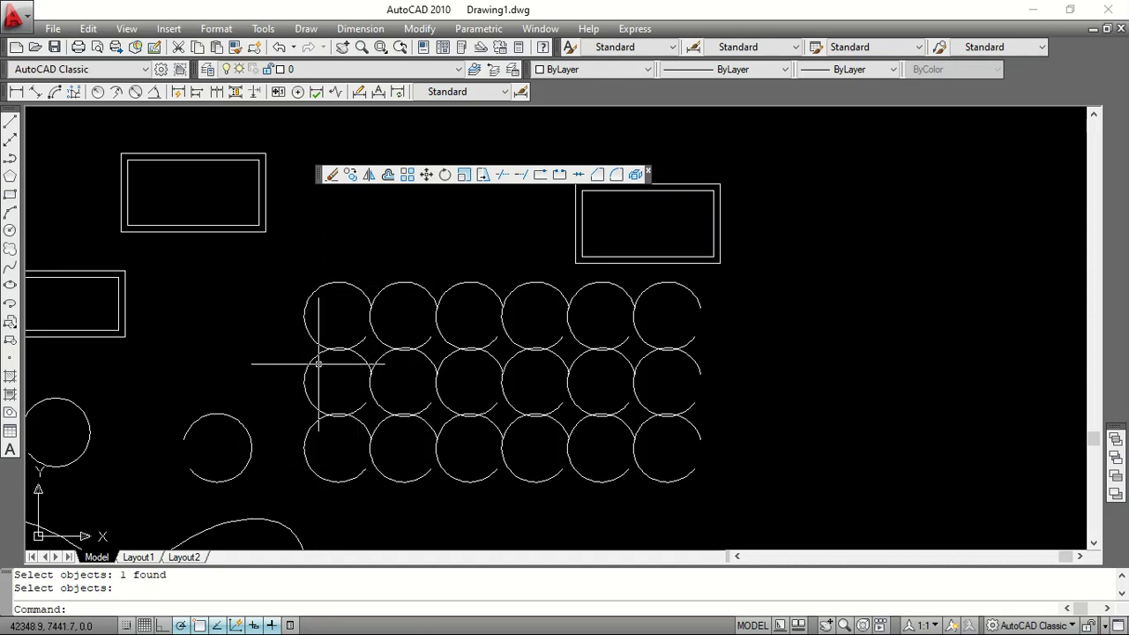
pyautogui.scroll(-3, 360, 329)
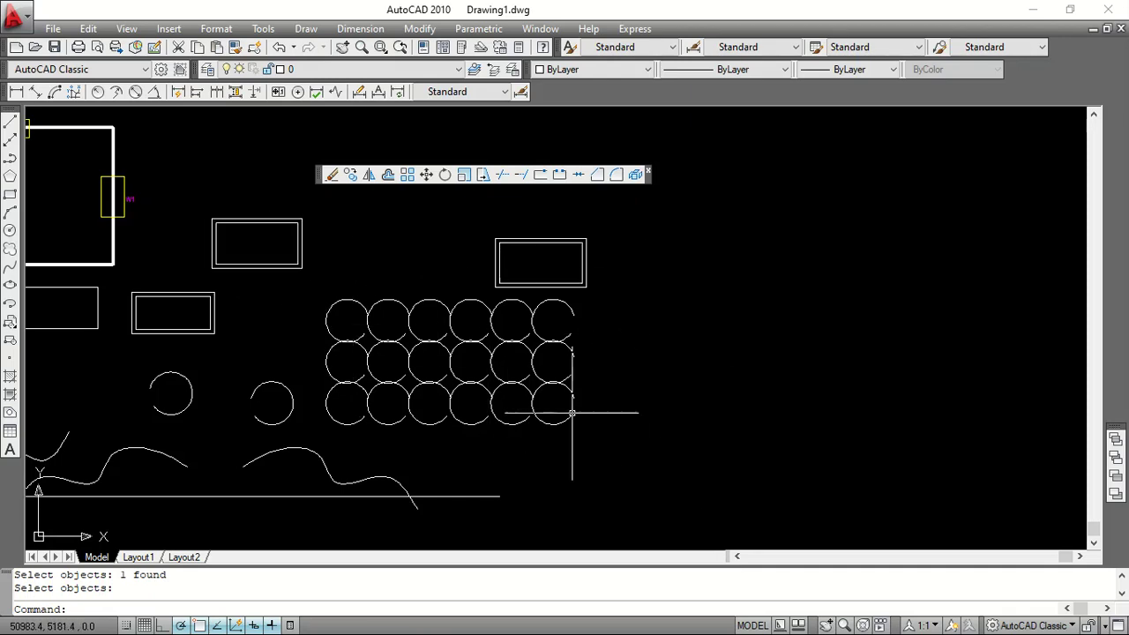
pyautogui.click(292, 399)
pyautogui.rightClick(307, 392)
pyautogui.click(340, 406)
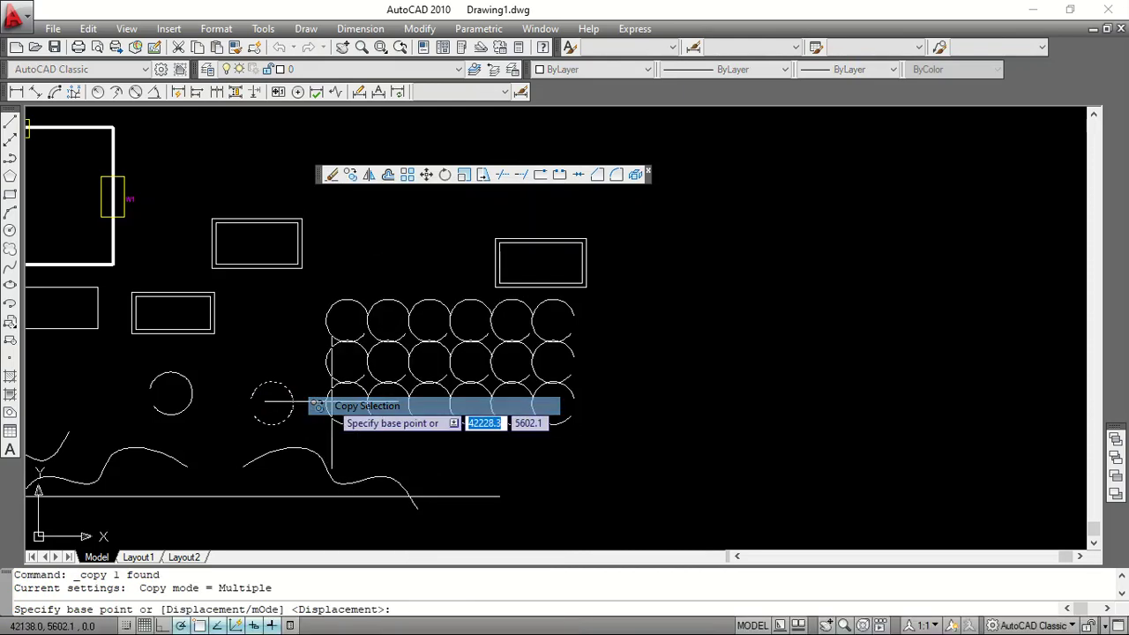
pyautogui.click(272, 403)
pyautogui.scroll(-2, 273, 403)
pyautogui.click(693, 403)
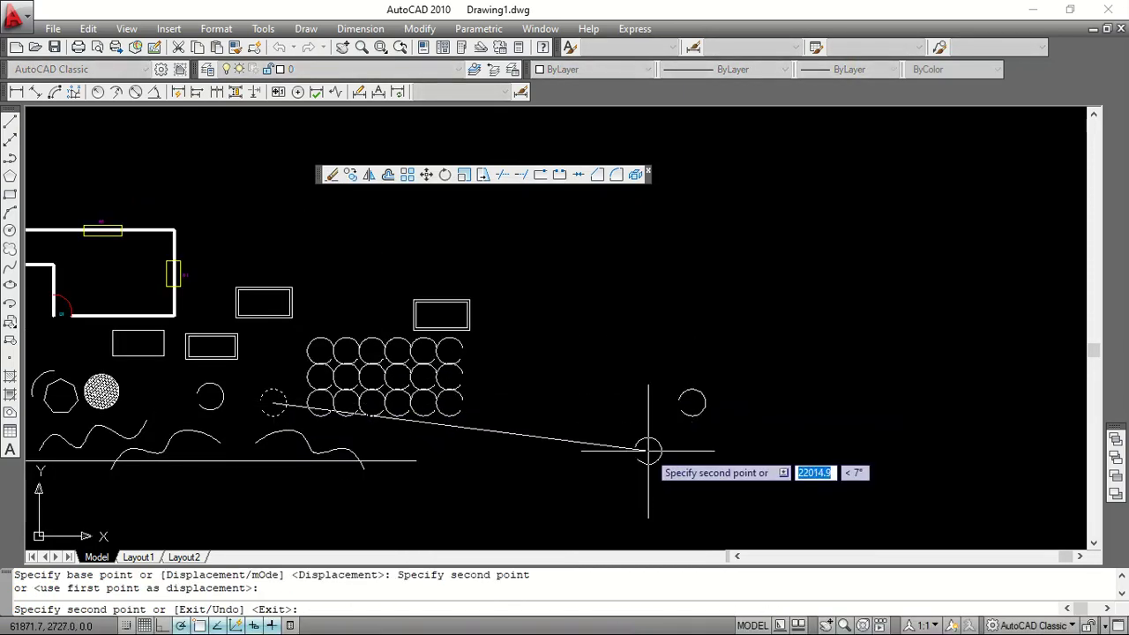
pyautogui.press('Escape')
# Create a polar array of the newly copied arc with 4 items over a 360-degree fill angle
pyautogui.scroll(3, 688, 430)
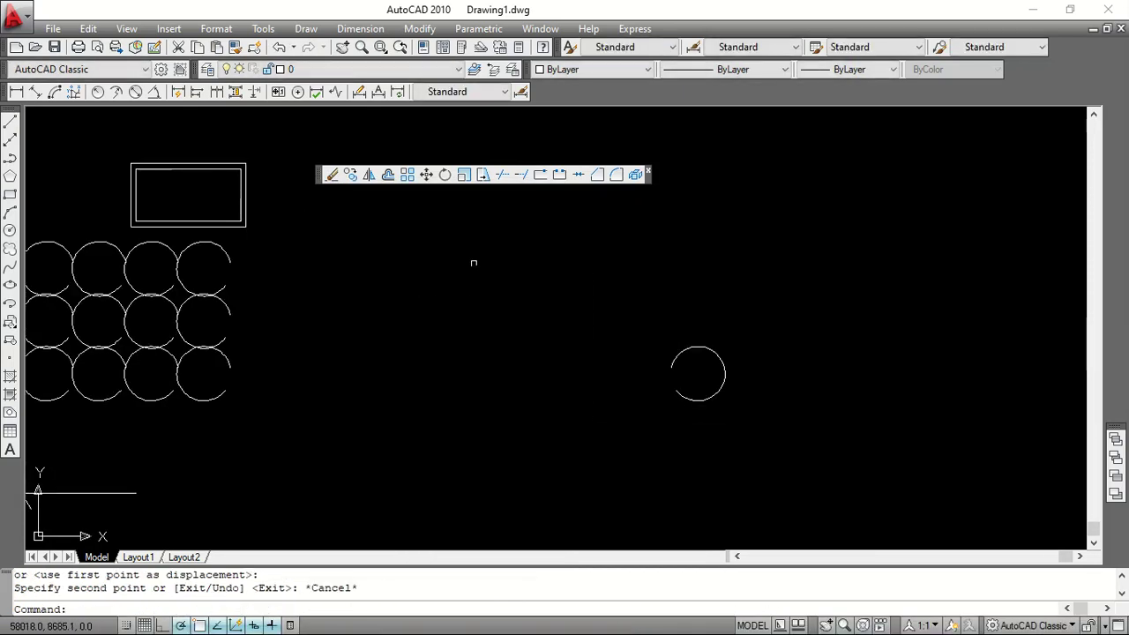
pyautogui.click(407, 174)
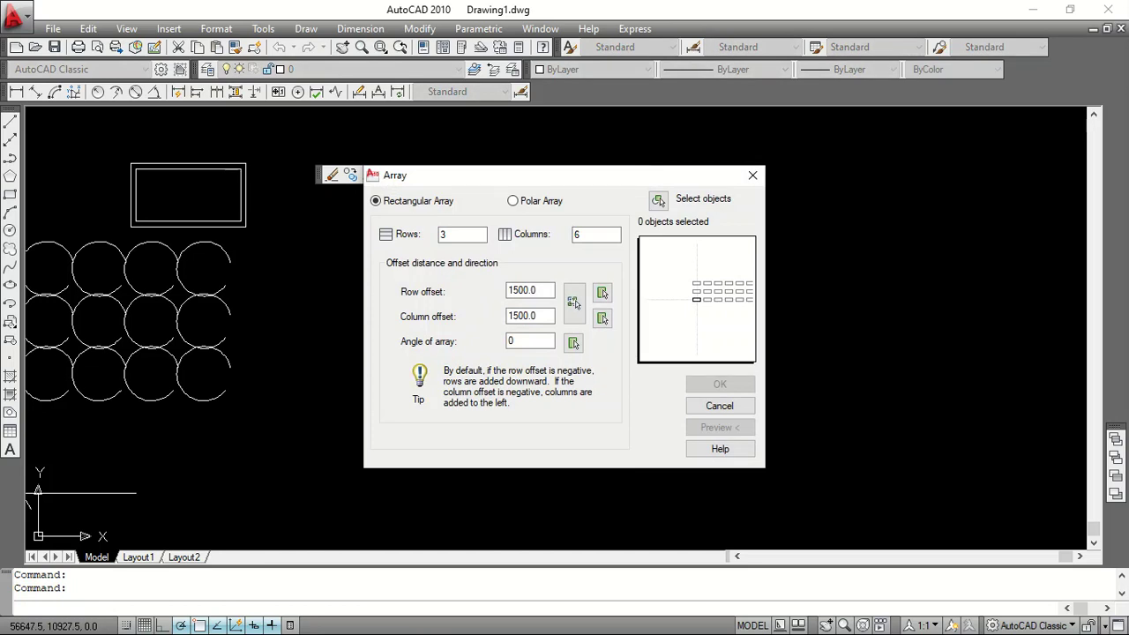
pyautogui.click(525, 201)
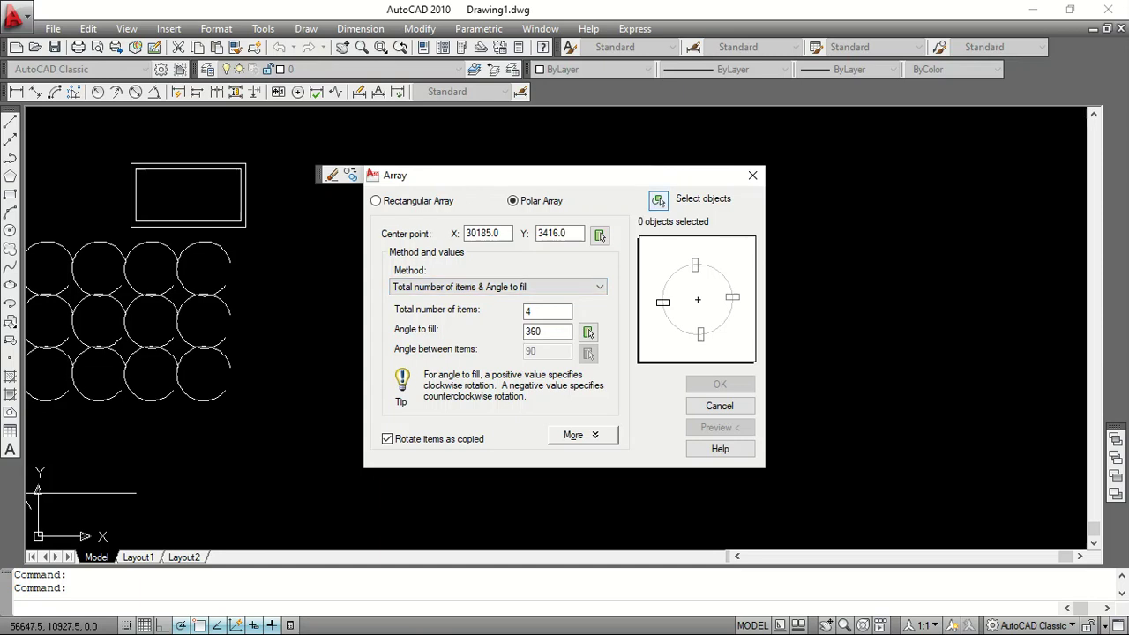
pyautogui.click(658, 200)
pyautogui.click(703, 348)
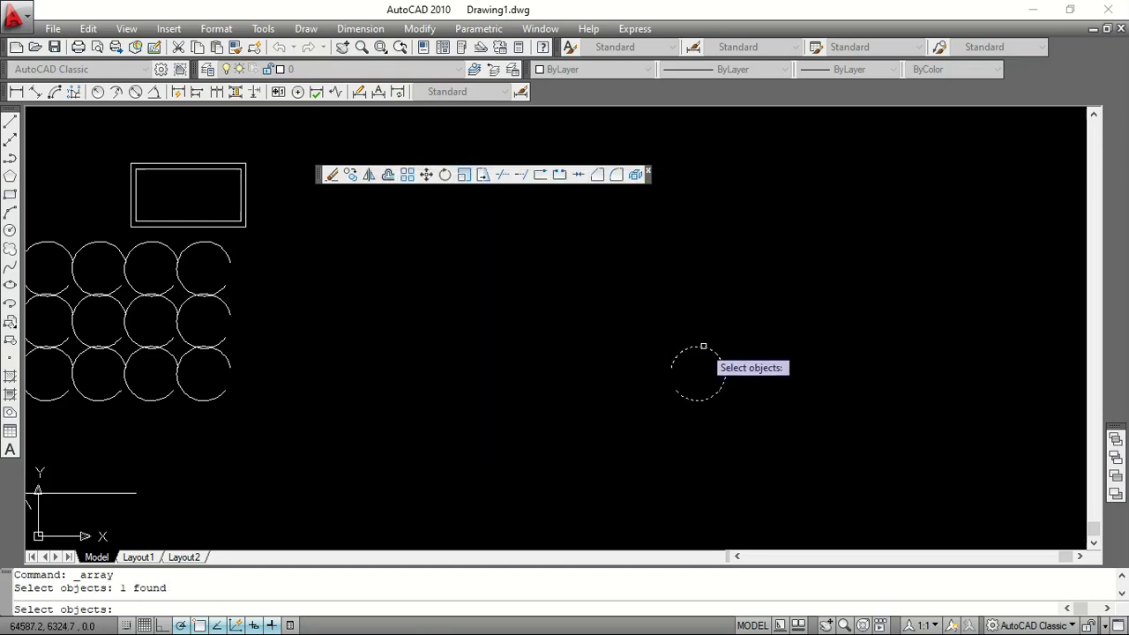
pyautogui.press('Return')
pyautogui.click(718, 384)
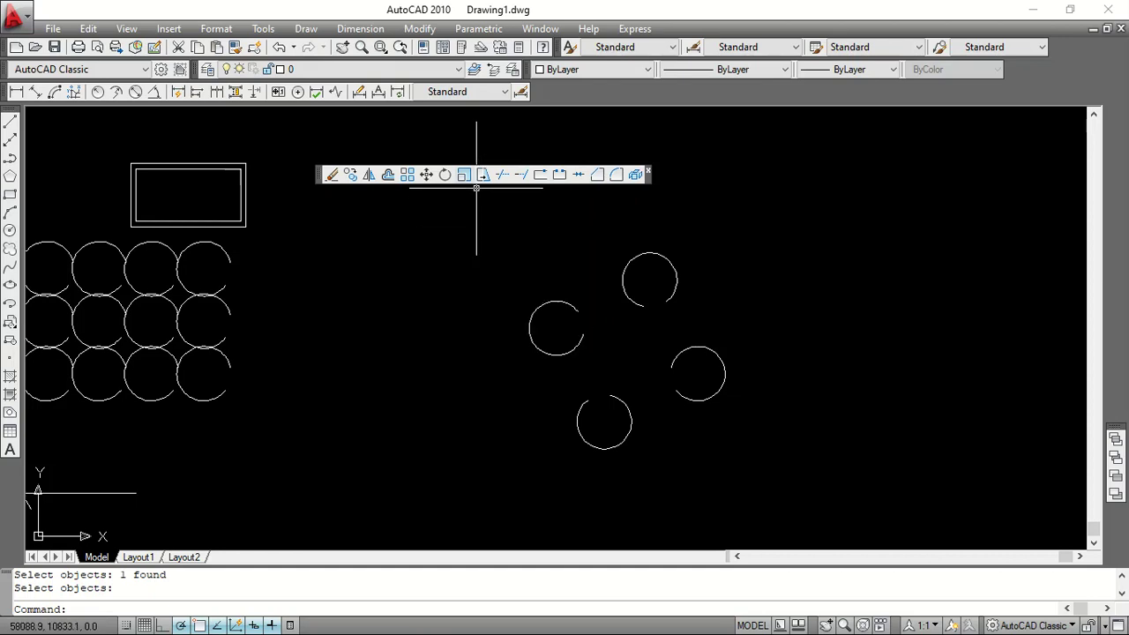
pyautogui.click(426, 174)
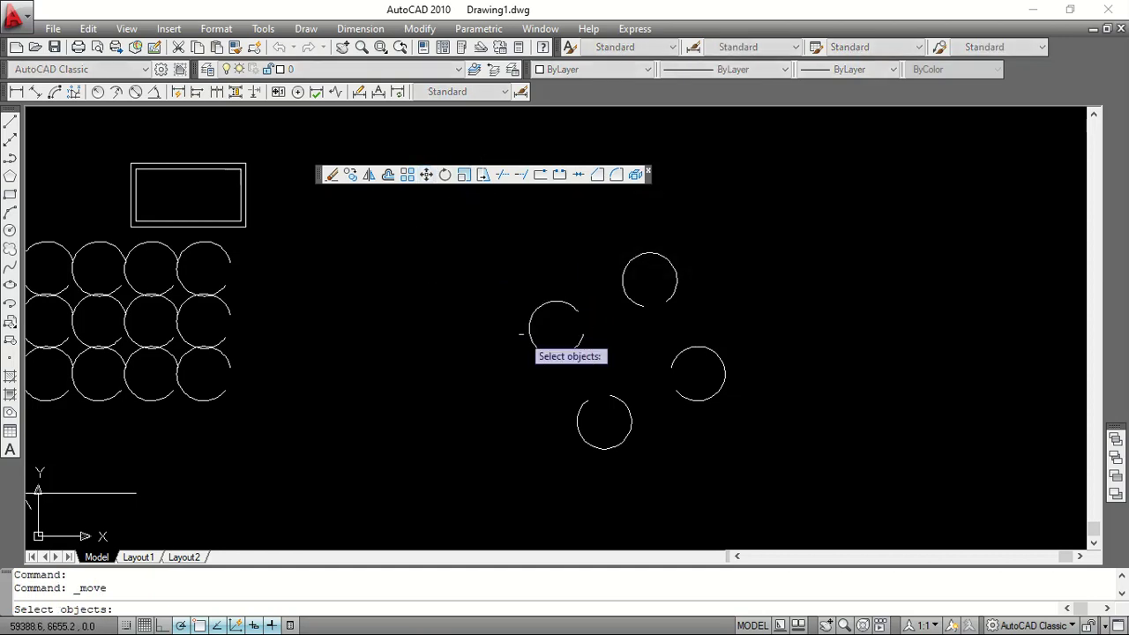
pyautogui.click(559, 355)
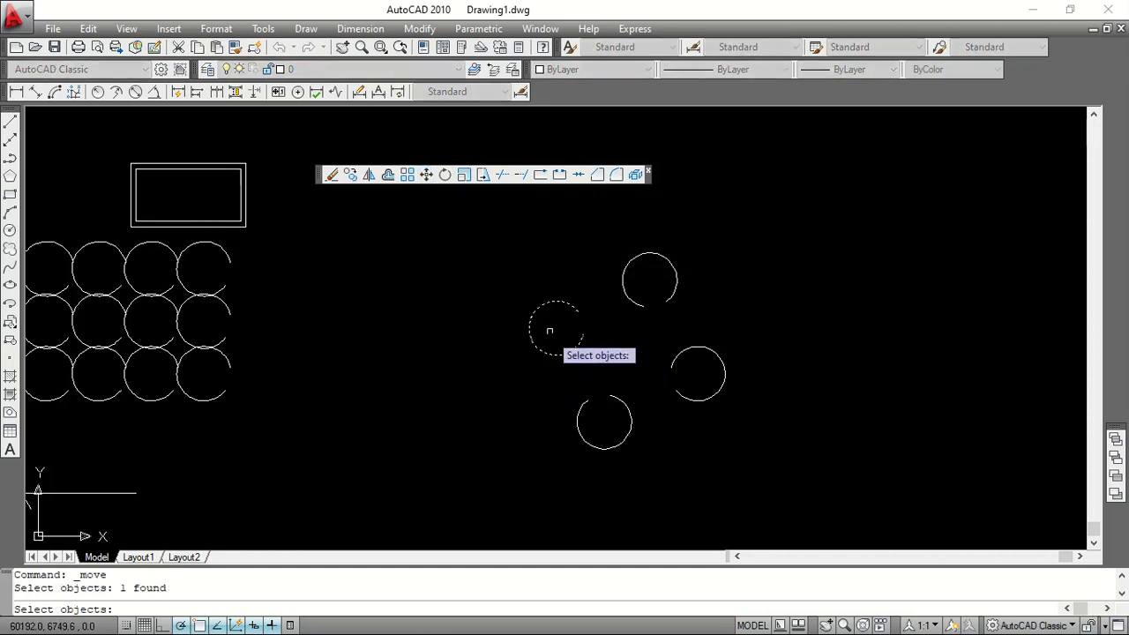
pyautogui.press('Return')
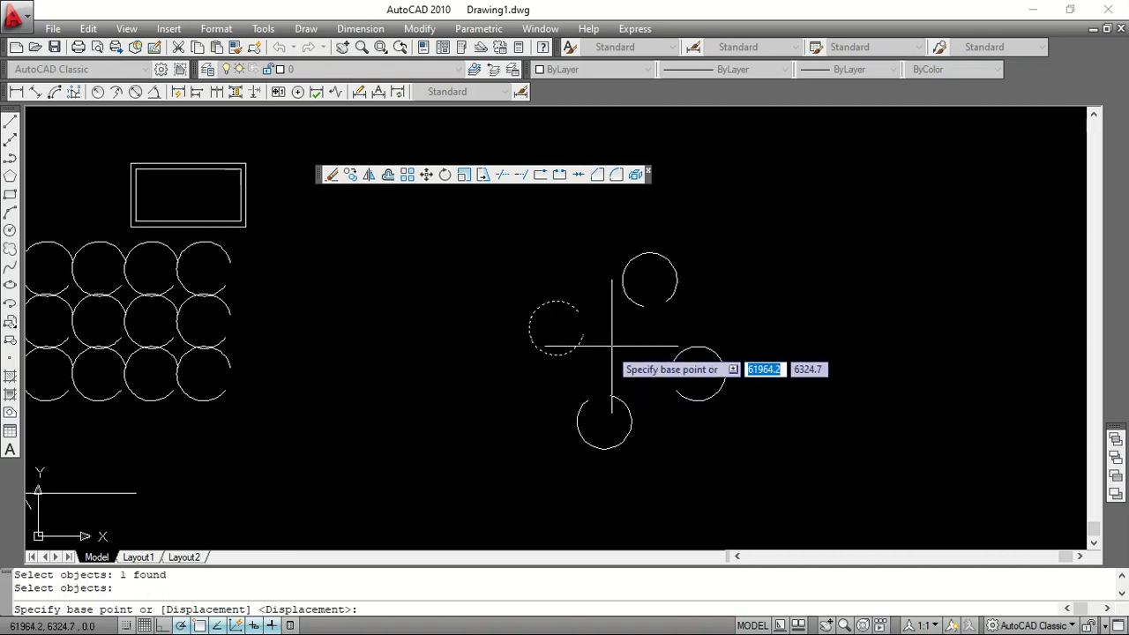
pyautogui.click(554, 326)
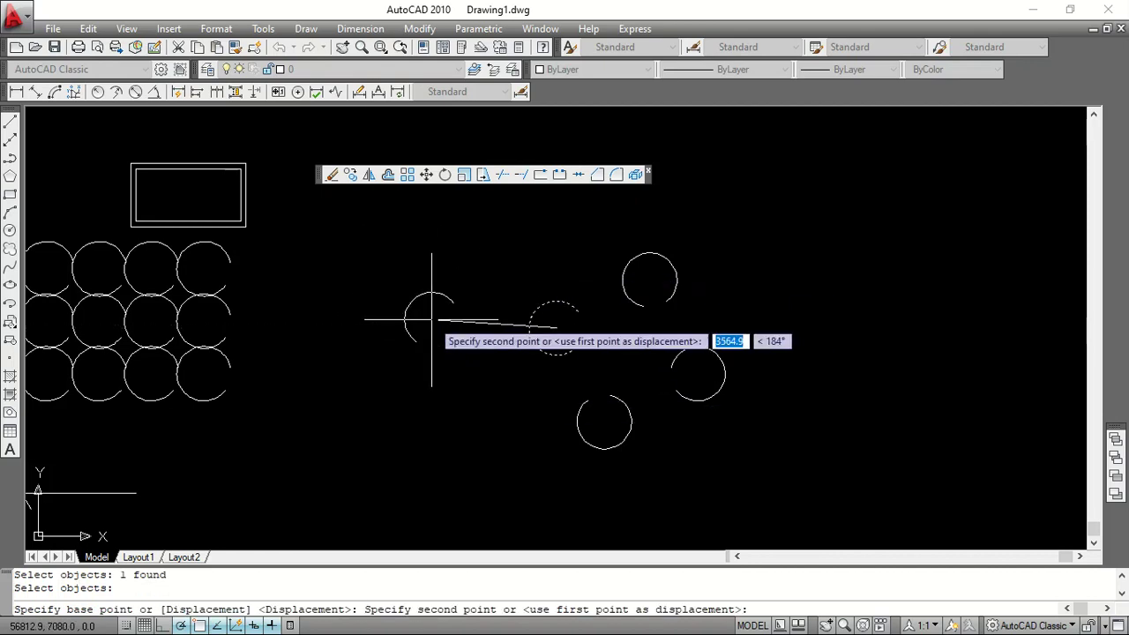
pyautogui.press('Escape')
# Move the topmost arc of the polar array to the upper left of the leftmost arc
pyautogui.click(626, 270)
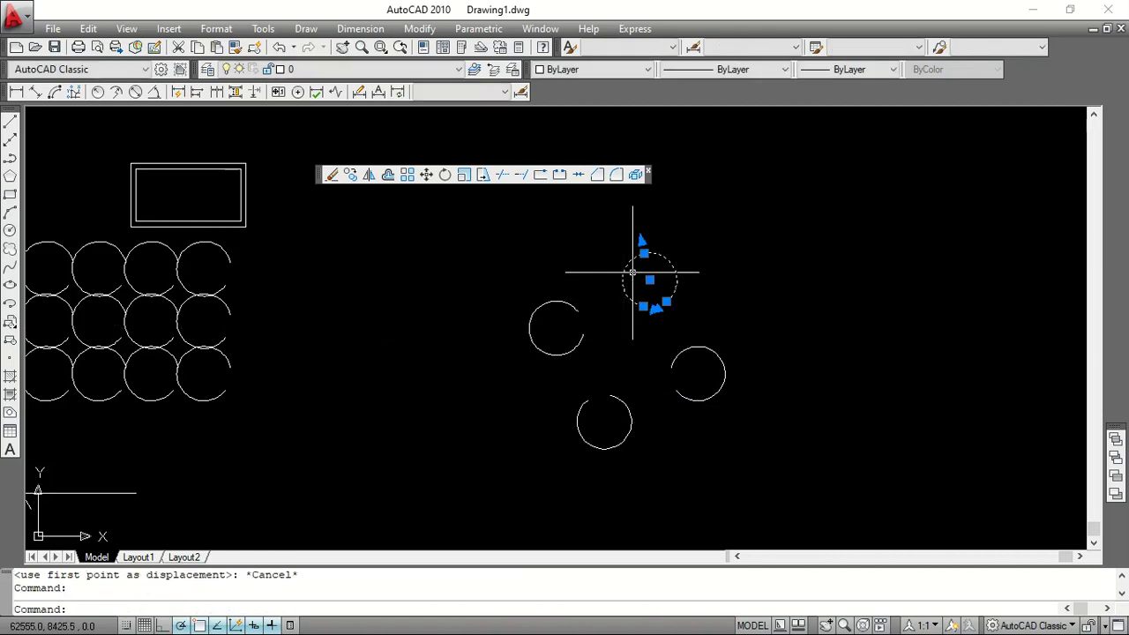
pyautogui.rightClick(631, 273)
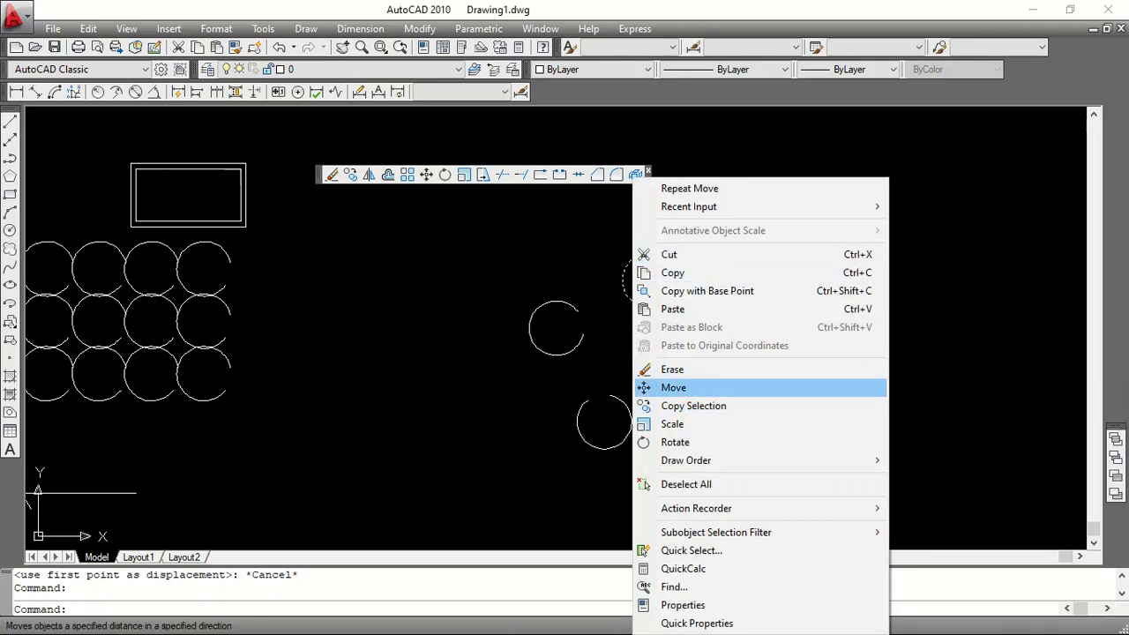
pyautogui.click(670, 388)
pyautogui.click(560, 335)
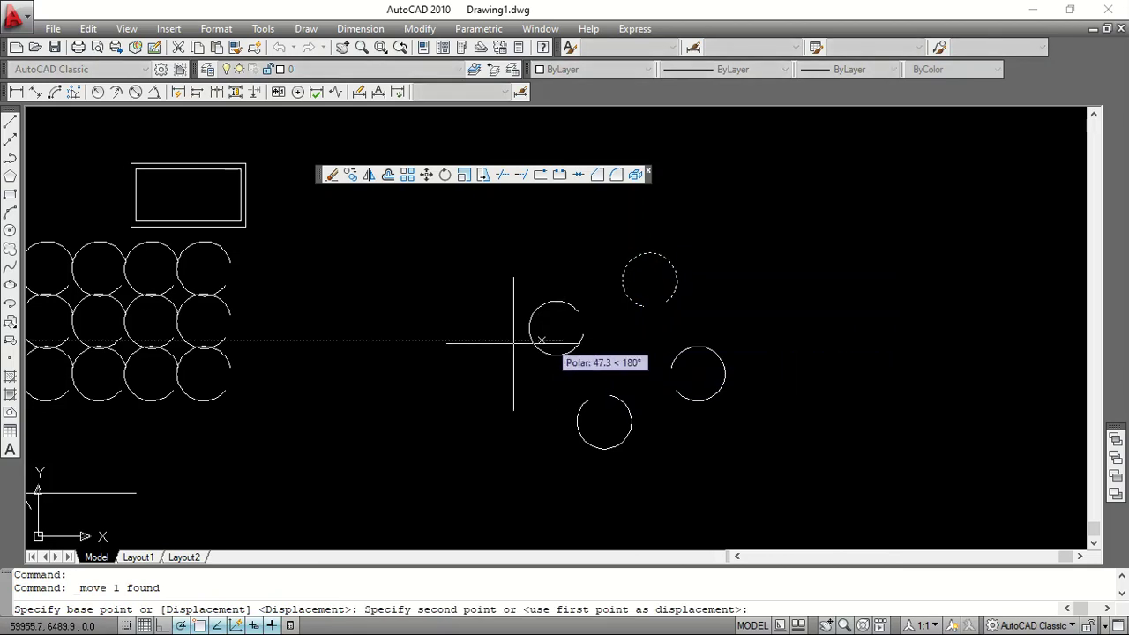
pyautogui.click(388, 357)
pyautogui.press('Escape')
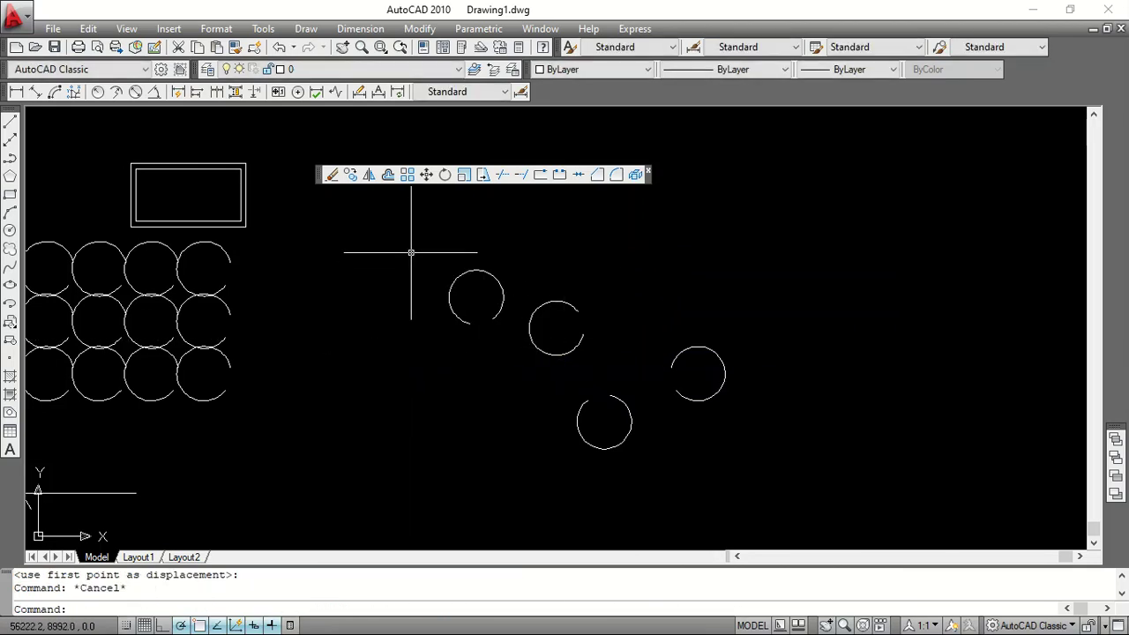
# Rotate the moved arc about its center by about 228 degrees
pyautogui.click(445, 175)
pyautogui.scroll(2, 498, 319)
pyautogui.click(499, 311)
pyautogui.press('Return')
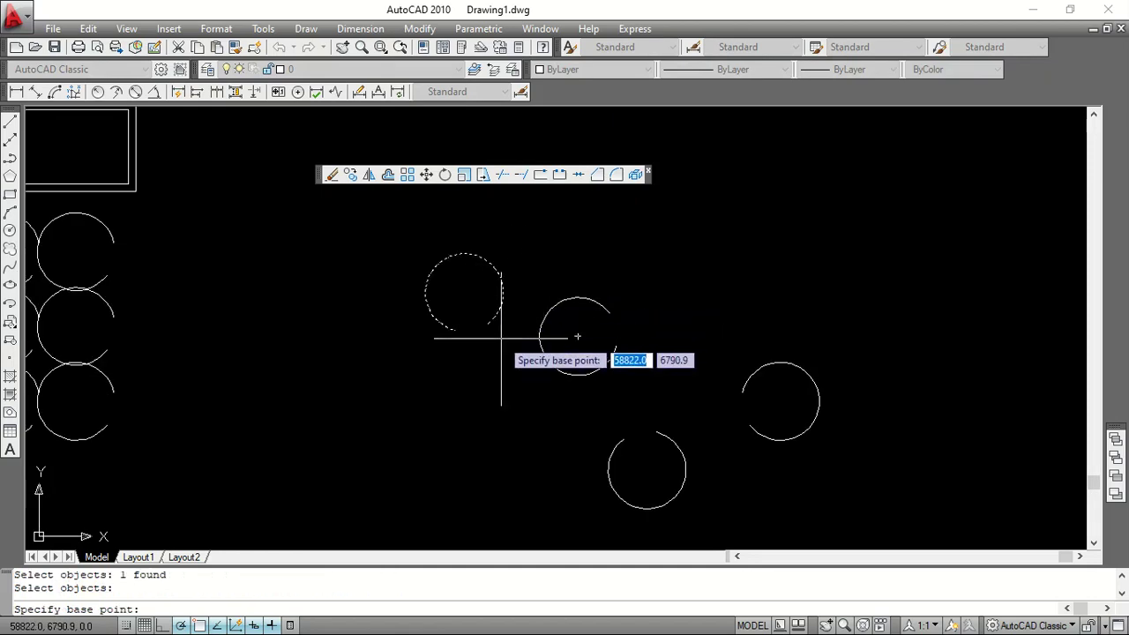
pyautogui.click(465, 297)
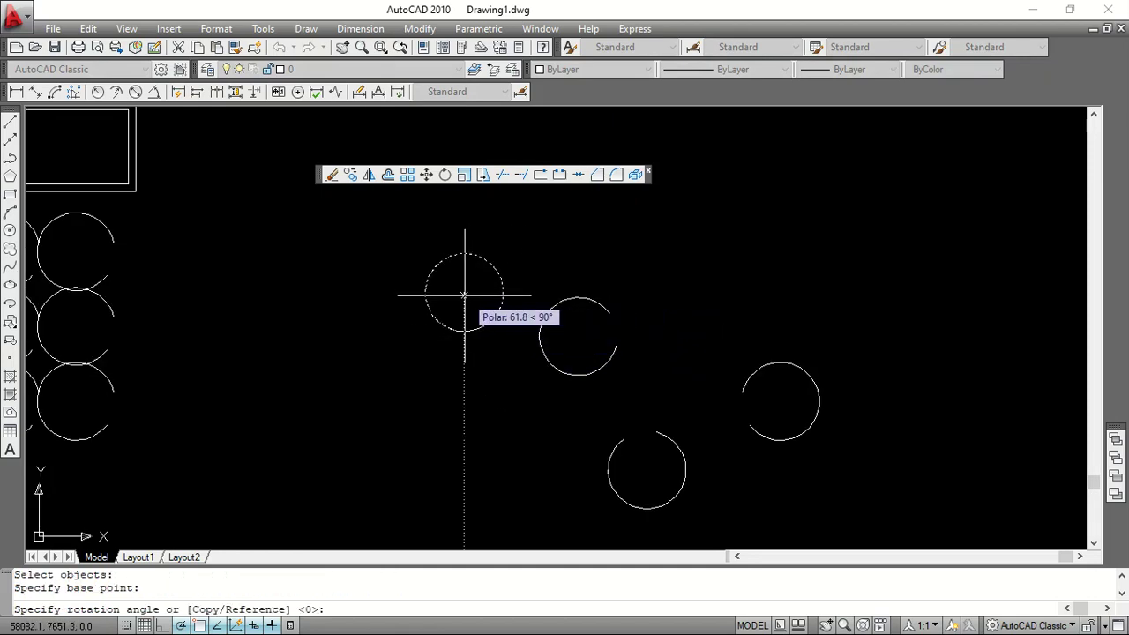
pyautogui.click(407, 229)
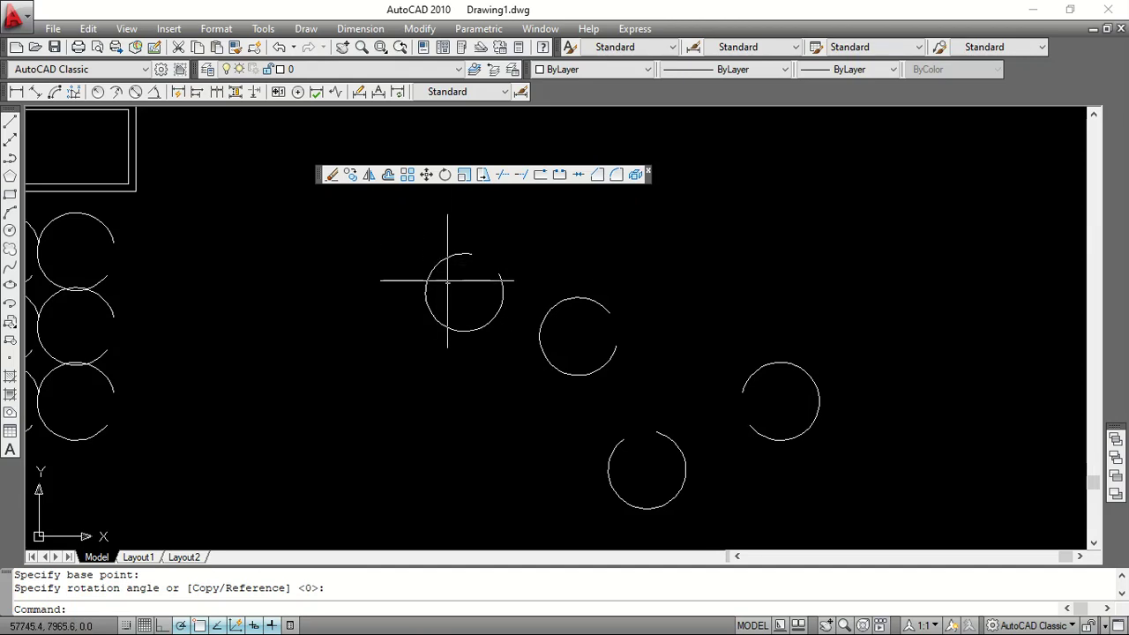
# Rotate the same arc about a base point in the empty space below it, swinging it down beside the lowest arc
pyautogui.click(472, 324)
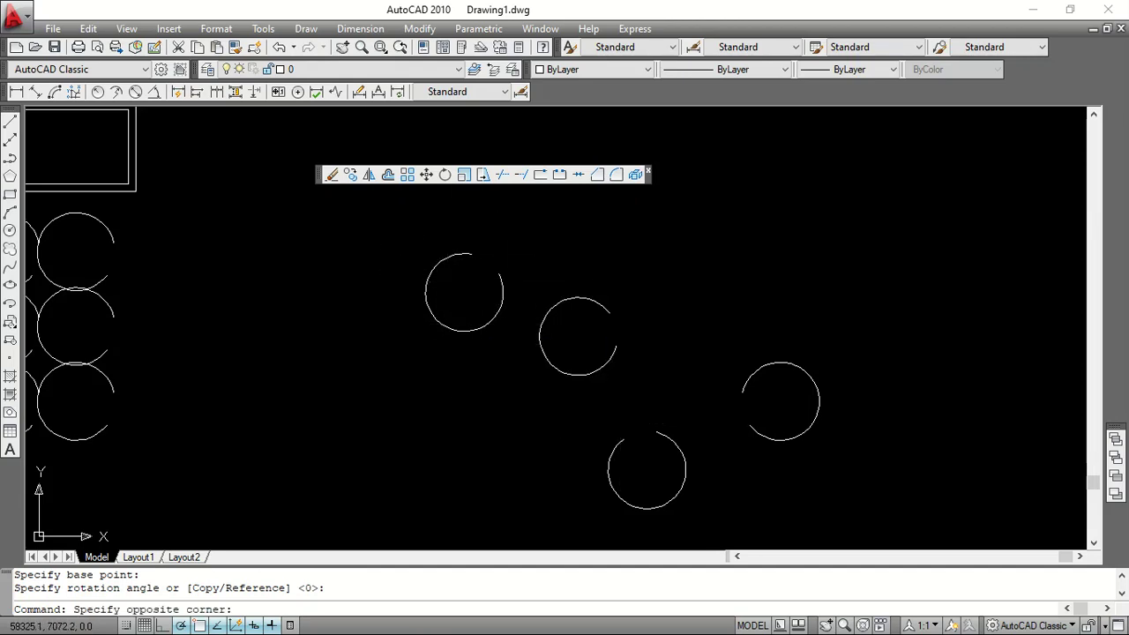
pyautogui.click(460, 336)
pyautogui.click(444, 174)
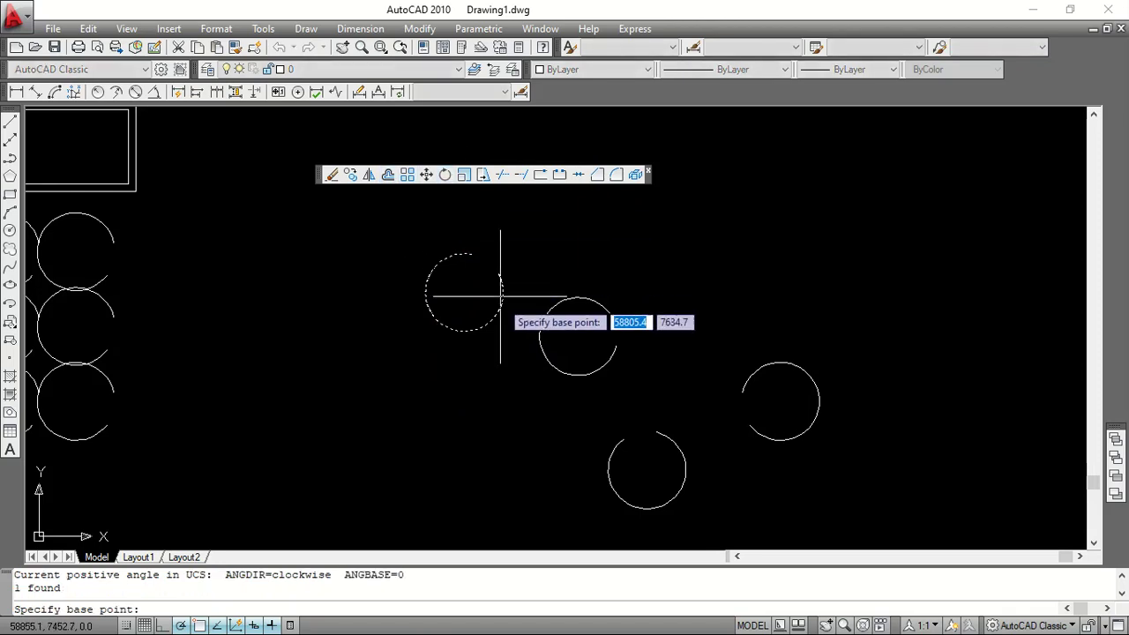
pyautogui.click(485, 403)
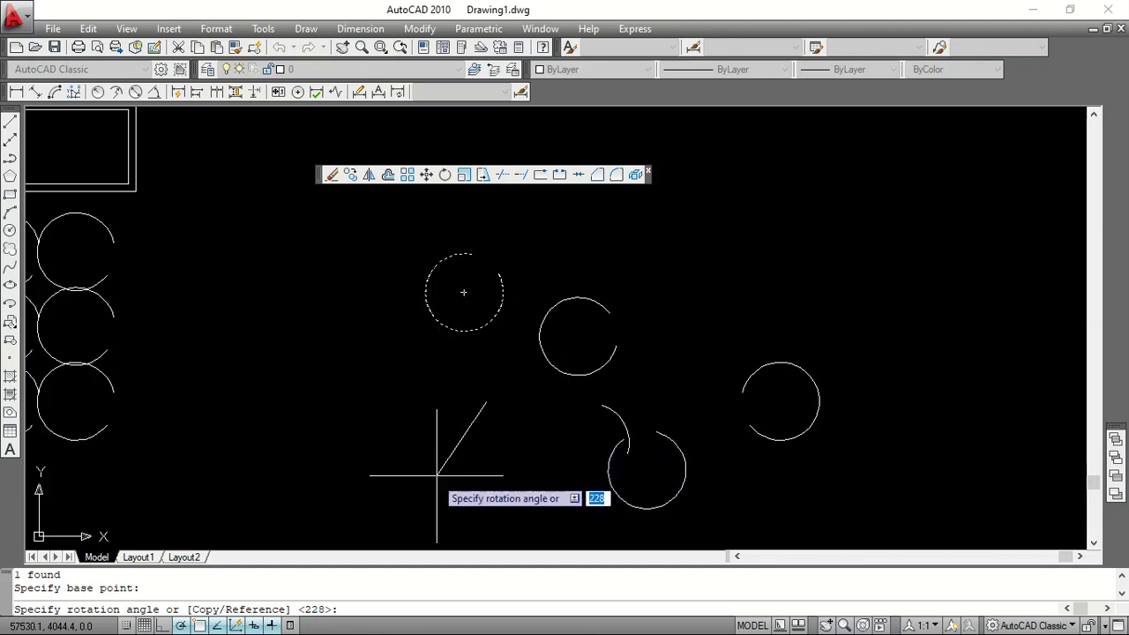
pyautogui.click(299, 402)
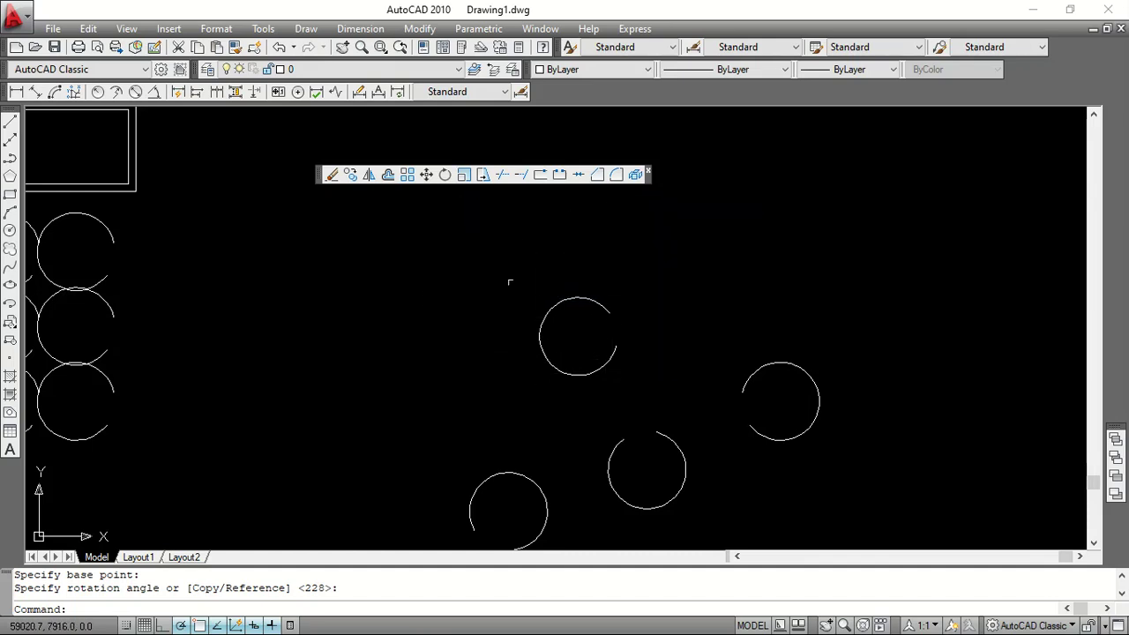
pyautogui.click(463, 175)
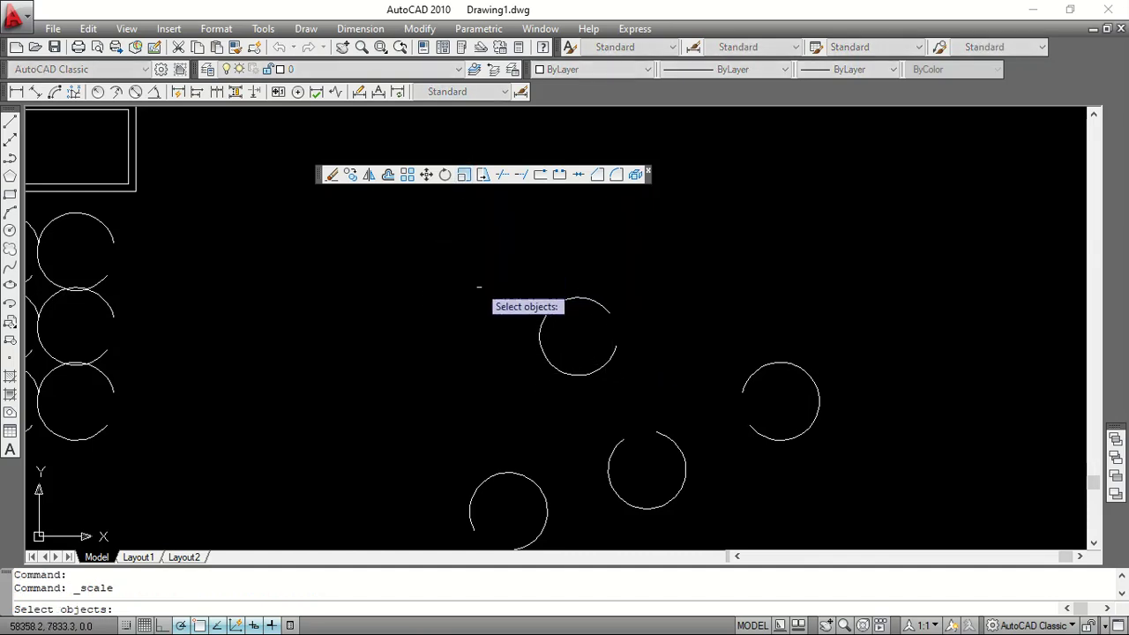
pyautogui.click(572, 371)
pyautogui.press('Return')
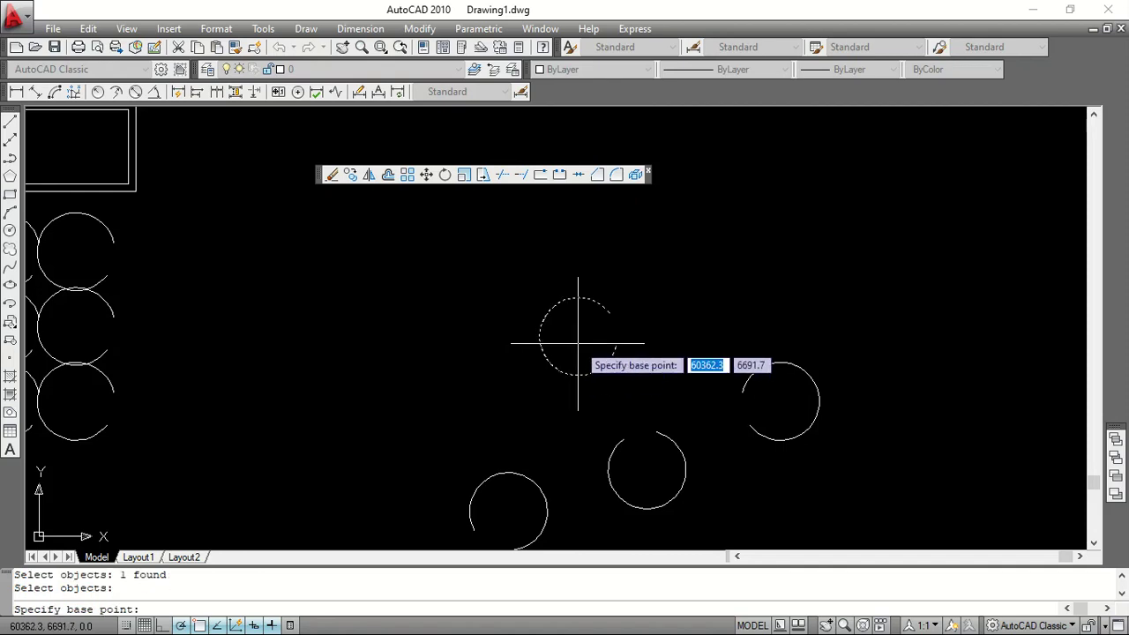
pyautogui.click(578, 344)
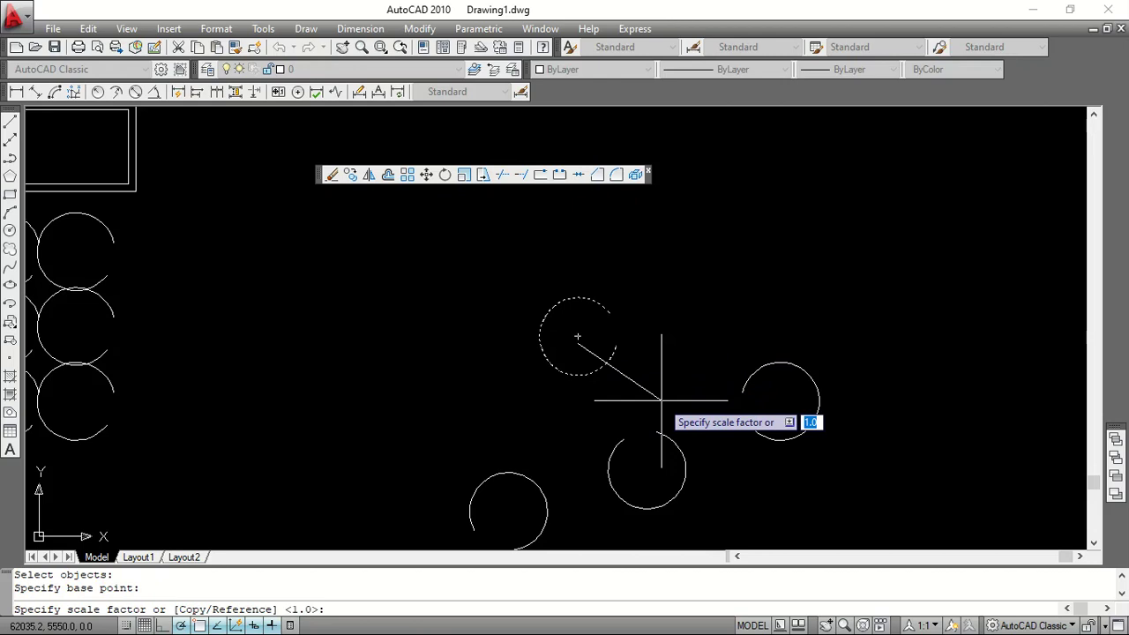
pyautogui.press('Escape')
pyautogui.moveTo(581, 377)
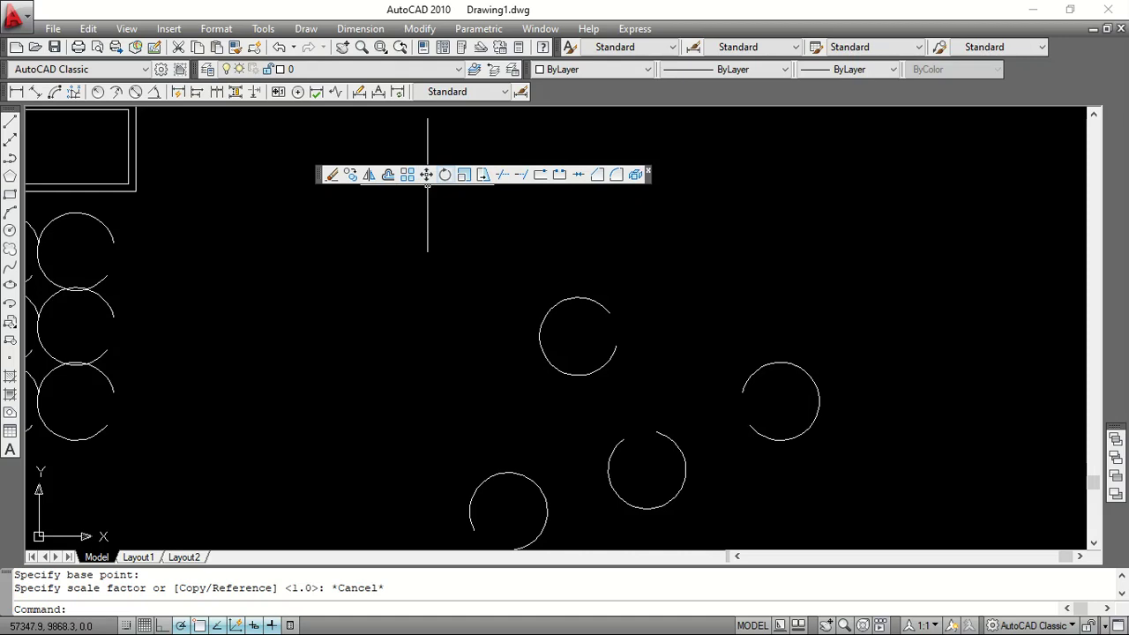
pyautogui.click(464, 175)
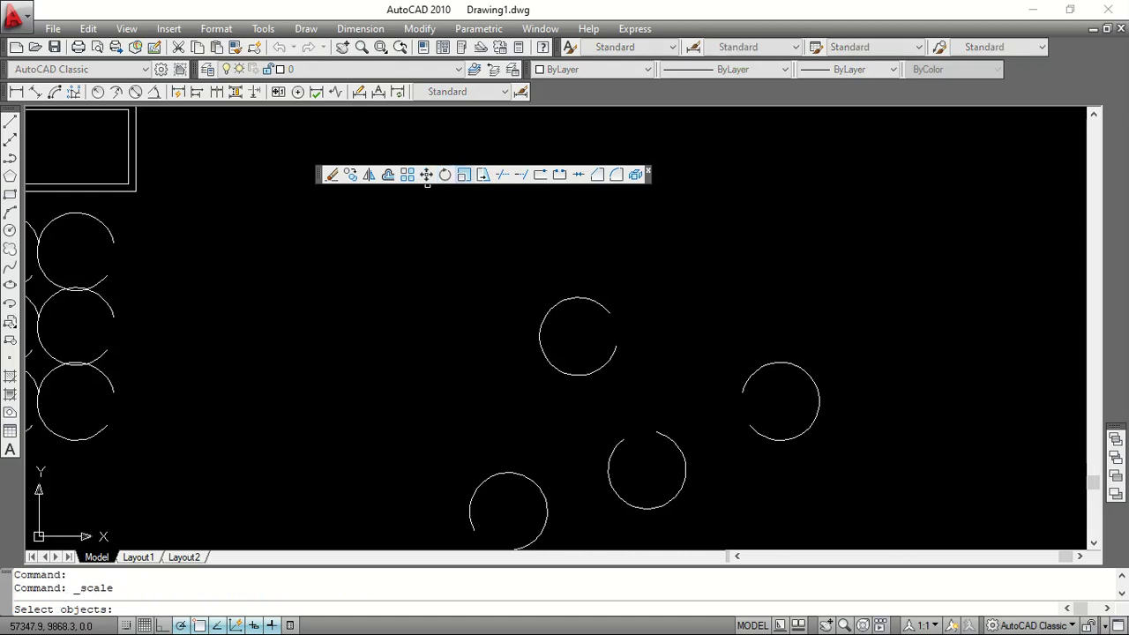
pyautogui.click(599, 304)
pyautogui.press('Return')
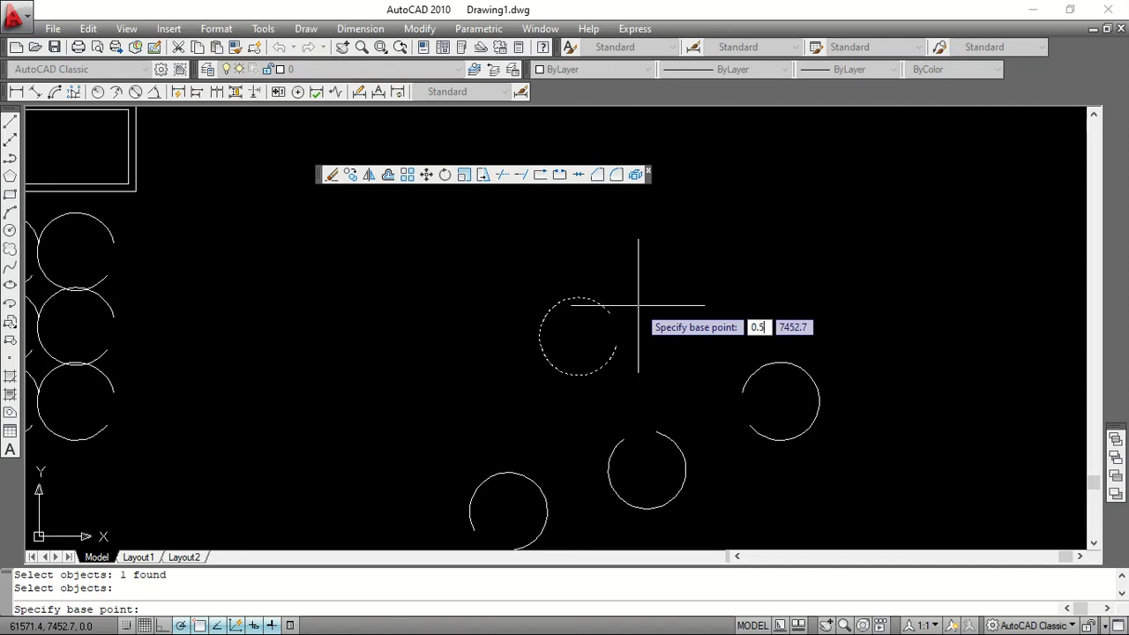
pyautogui.press('Return')
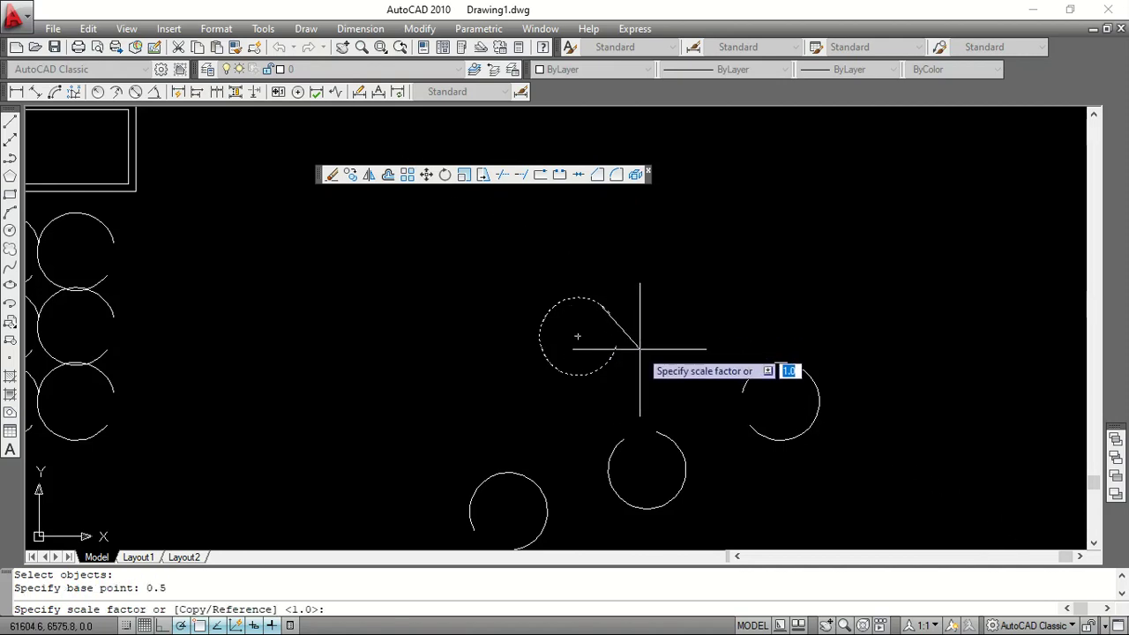
pyautogui.press('Escape')
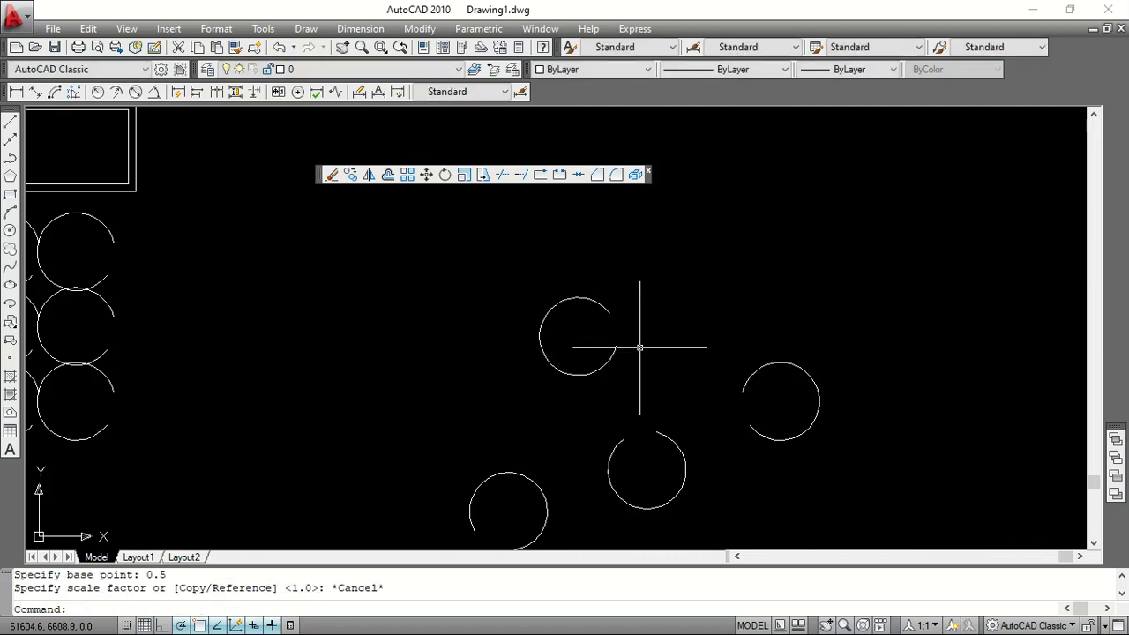
# Scale the uppermost arc of the loose group about its center by a factor of 0.5
pyautogui.click(464, 175)
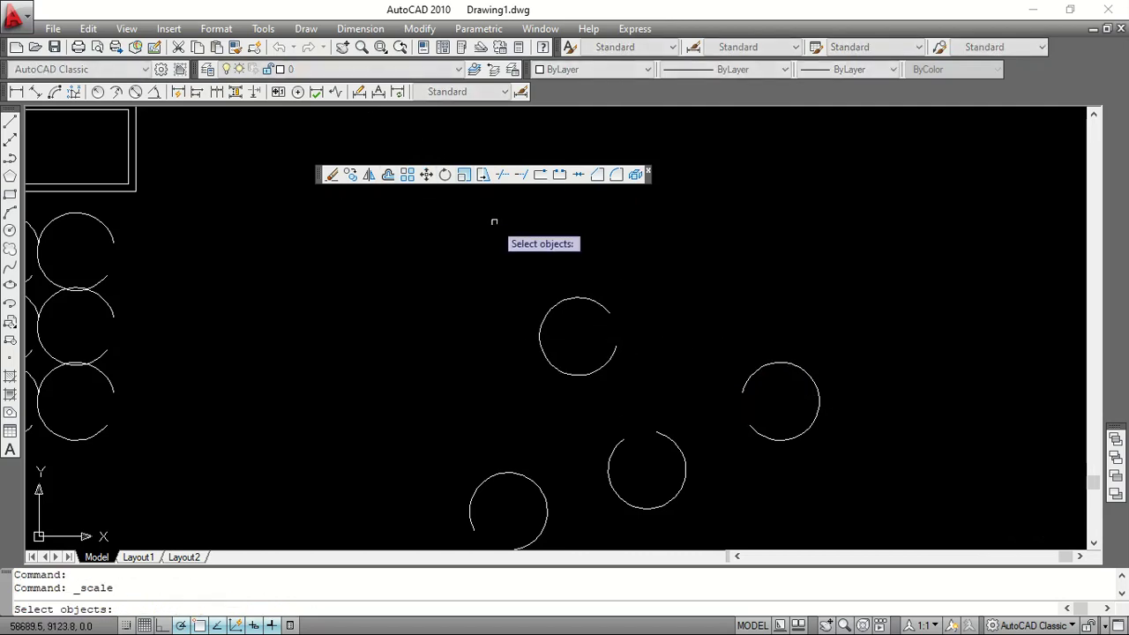
pyautogui.click(580, 297)
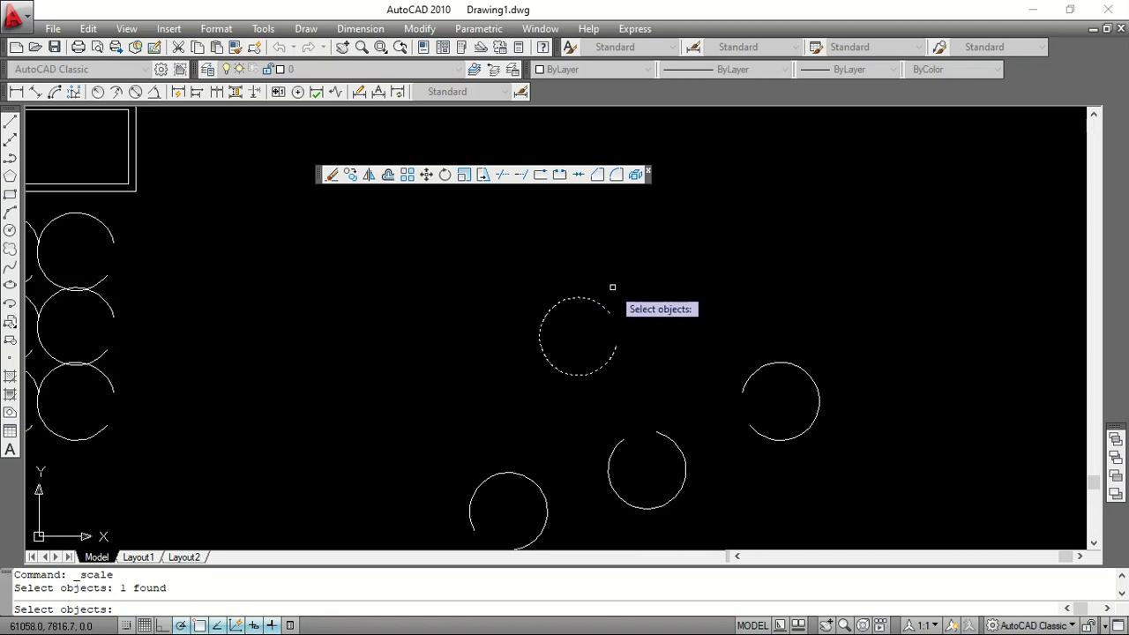
pyautogui.press('Return')
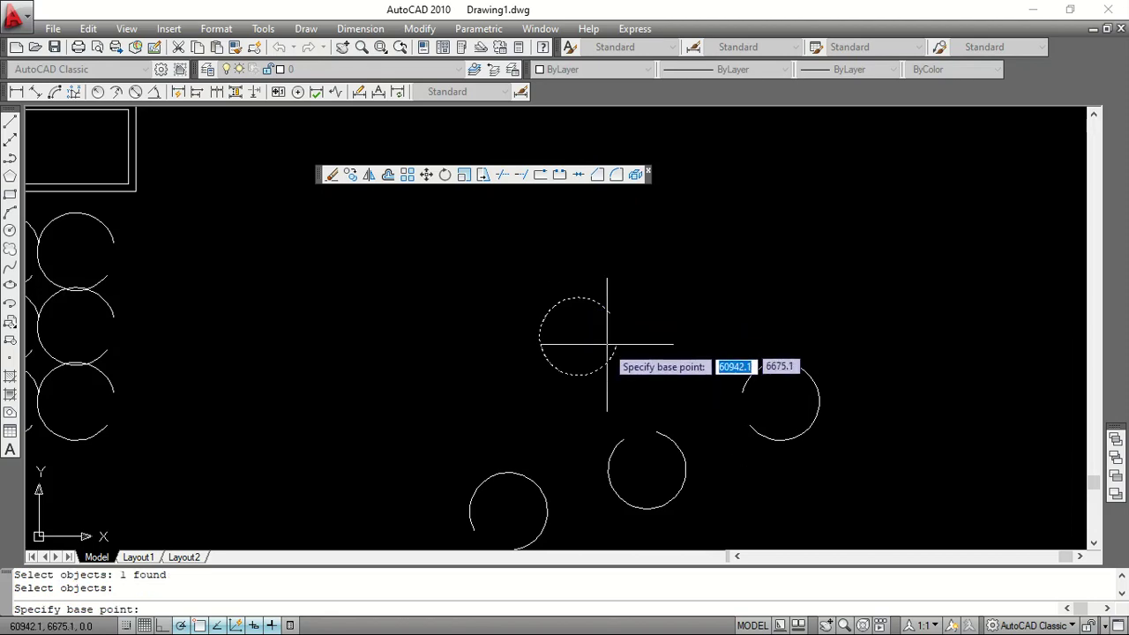
pyautogui.click(578, 336)
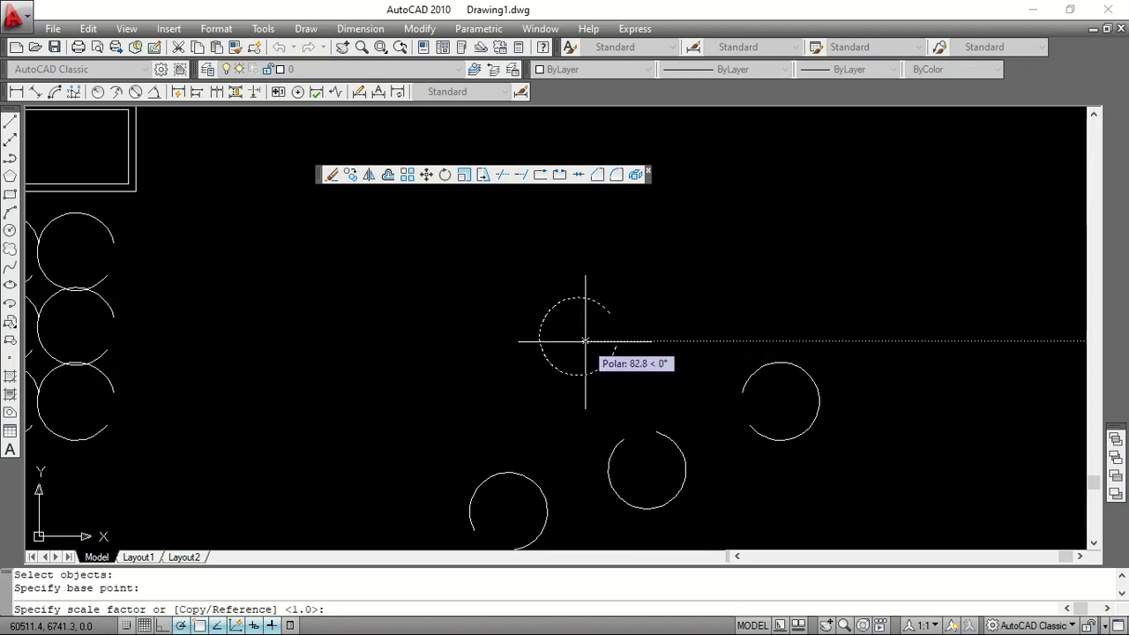
pyautogui.write('0.5')
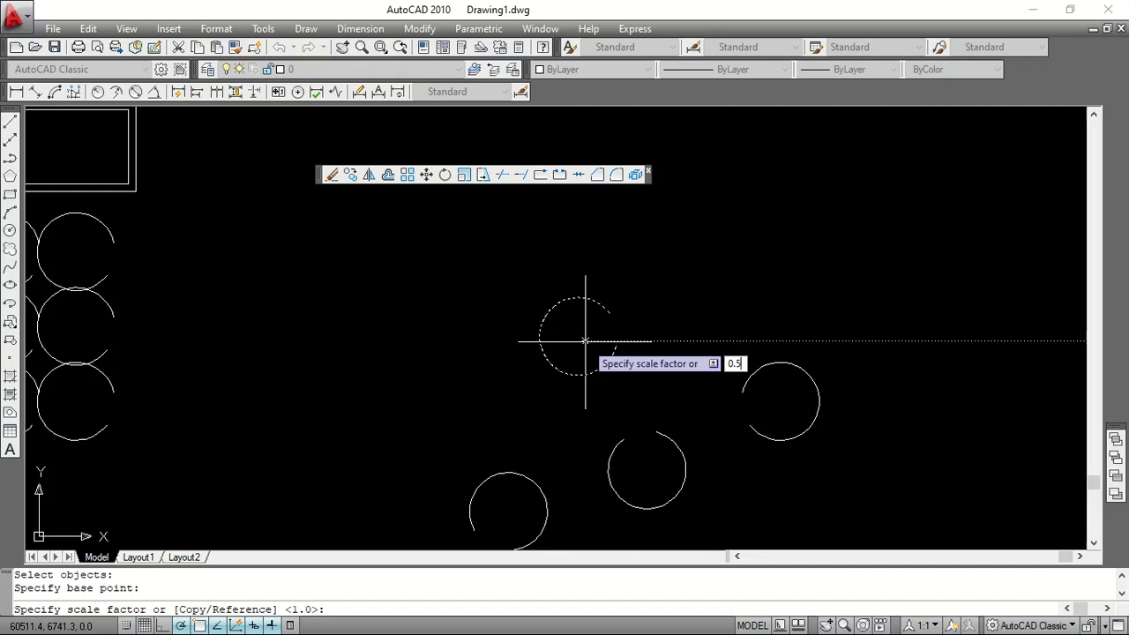
pyautogui.press('Return')
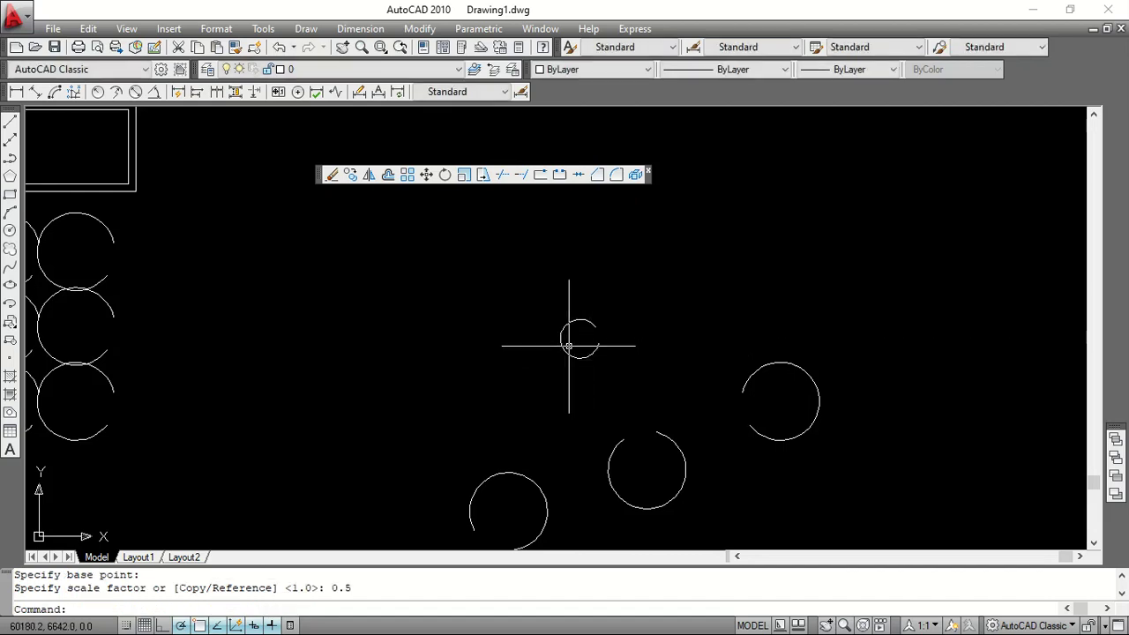
pyautogui.click(524, 302)
pyautogui.click(625, 352)
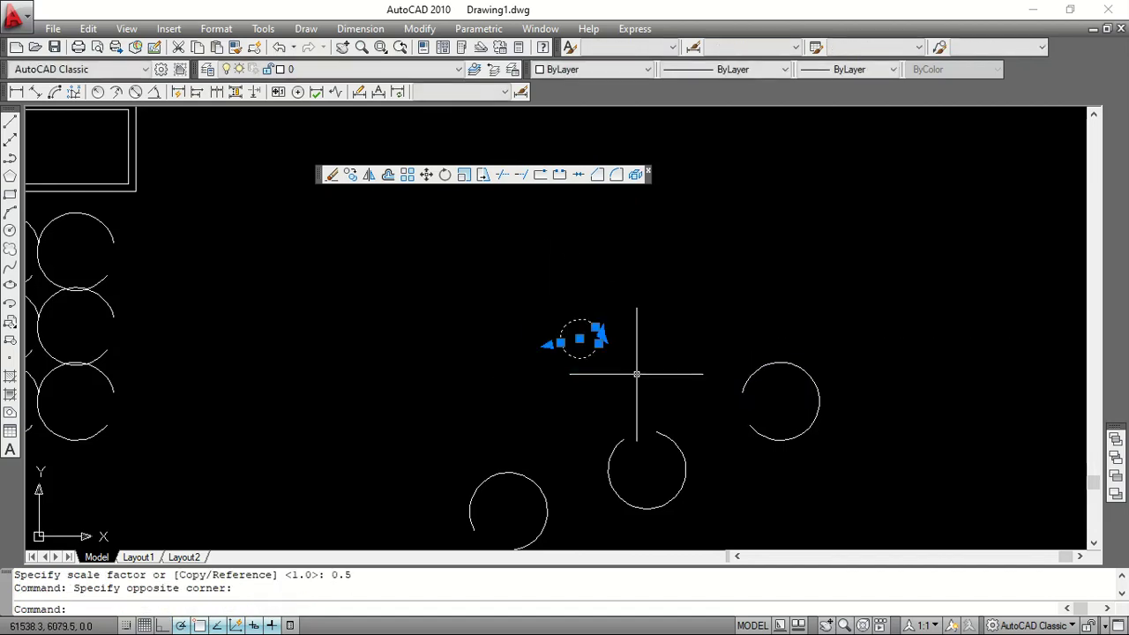
pyautogui.rightClick(635, 373)
pyautogui.click(677, 387)
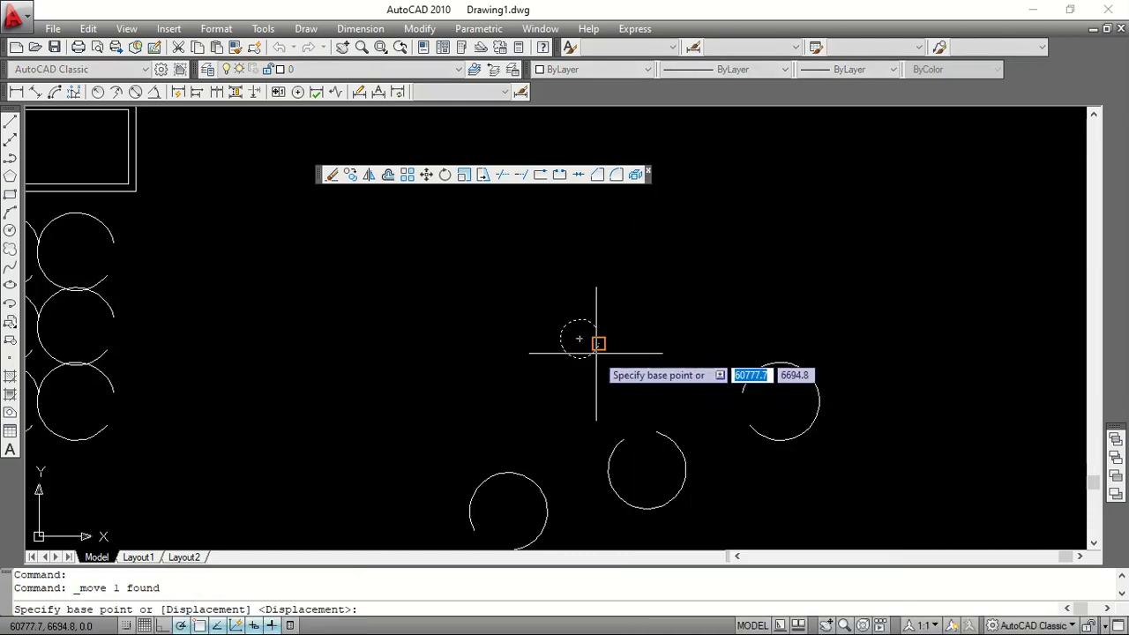
pyautogui.click(580, 338)
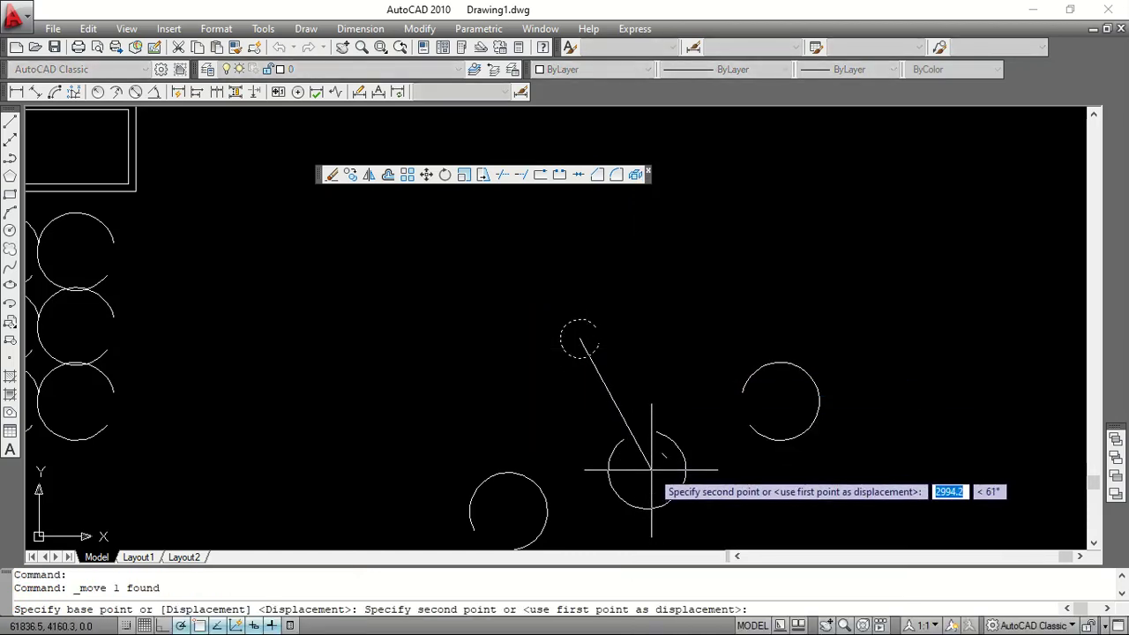
pyautogui.press('Escape')
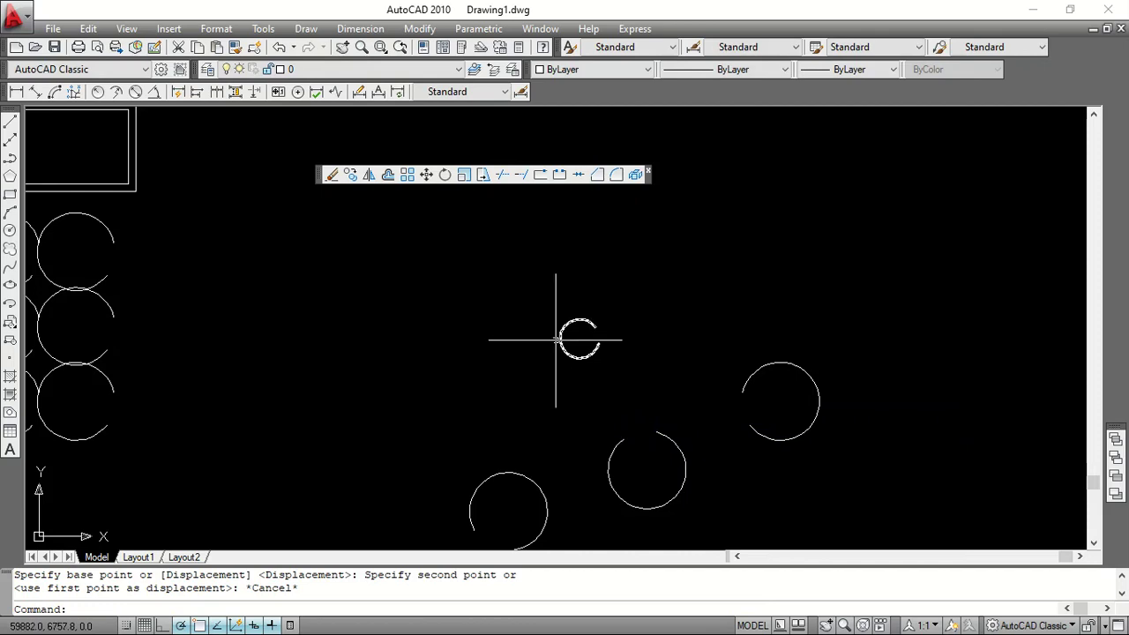
# Scale the small arc about its center by a factor of 1.5
pyautogui.click(463, 175)
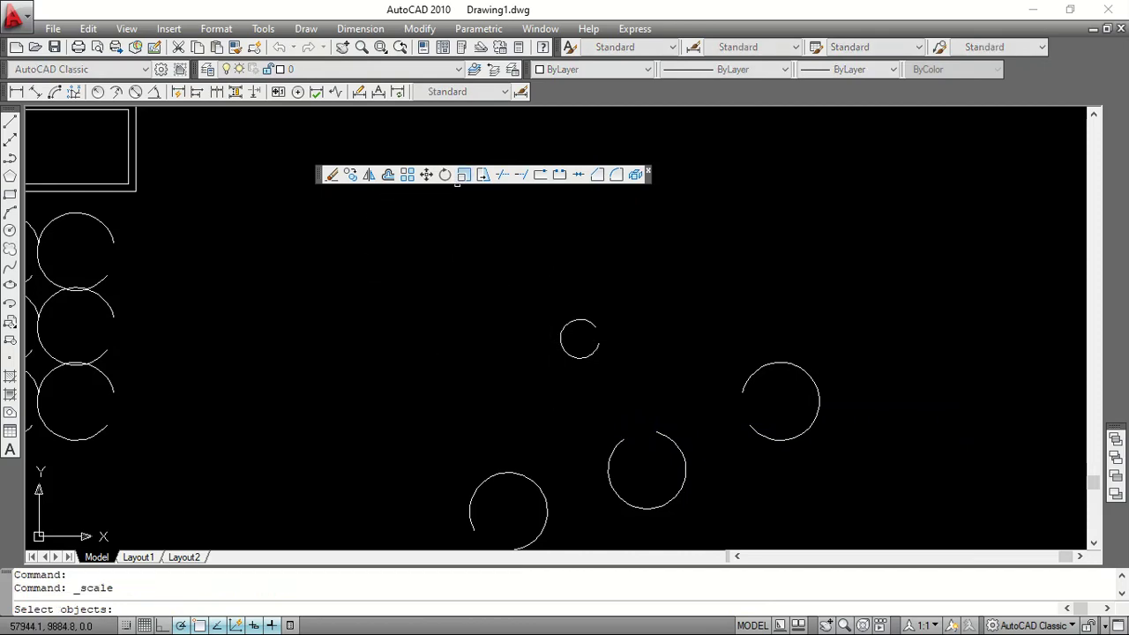
pyautogui.click(589, 355)
pyautogui.press('Return')
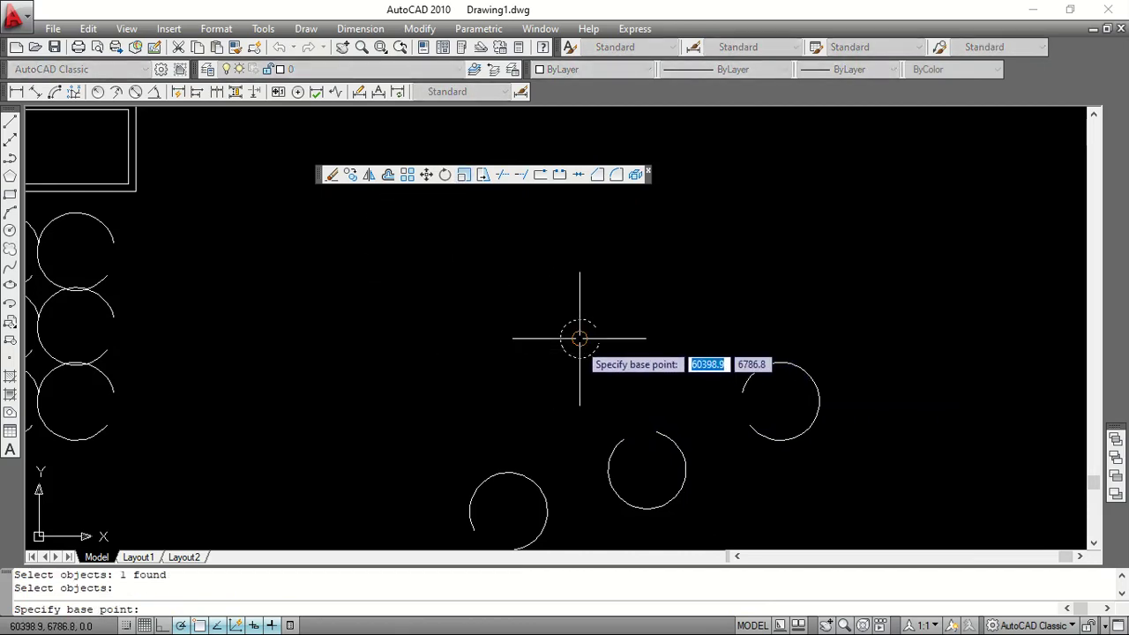
pyautogui.click(580, 340)
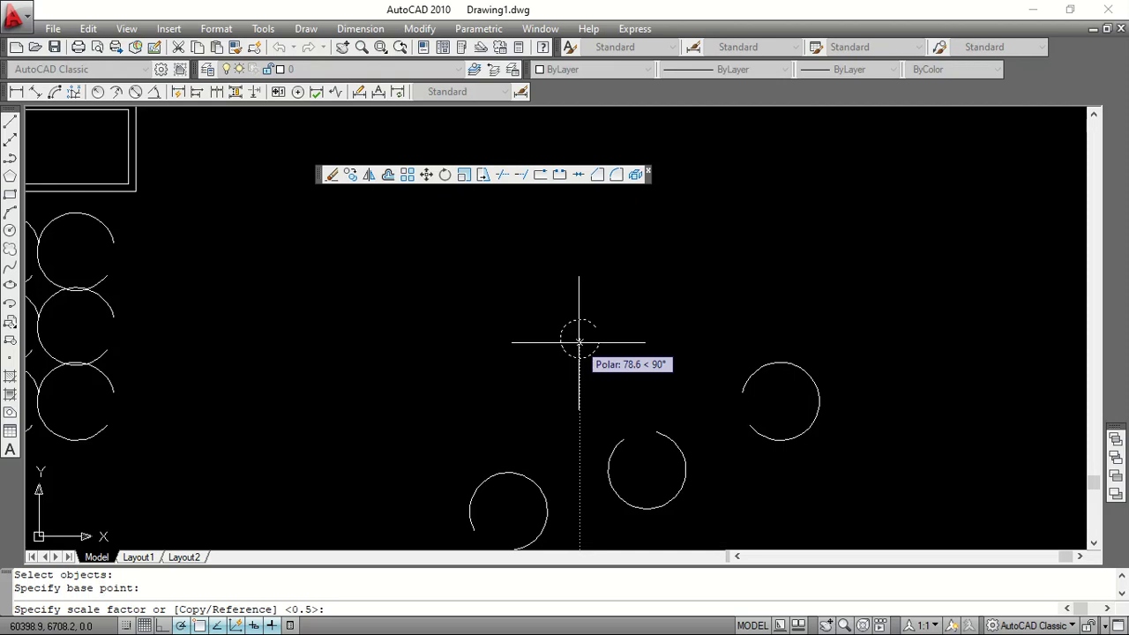
pyautogui.write('1.5')
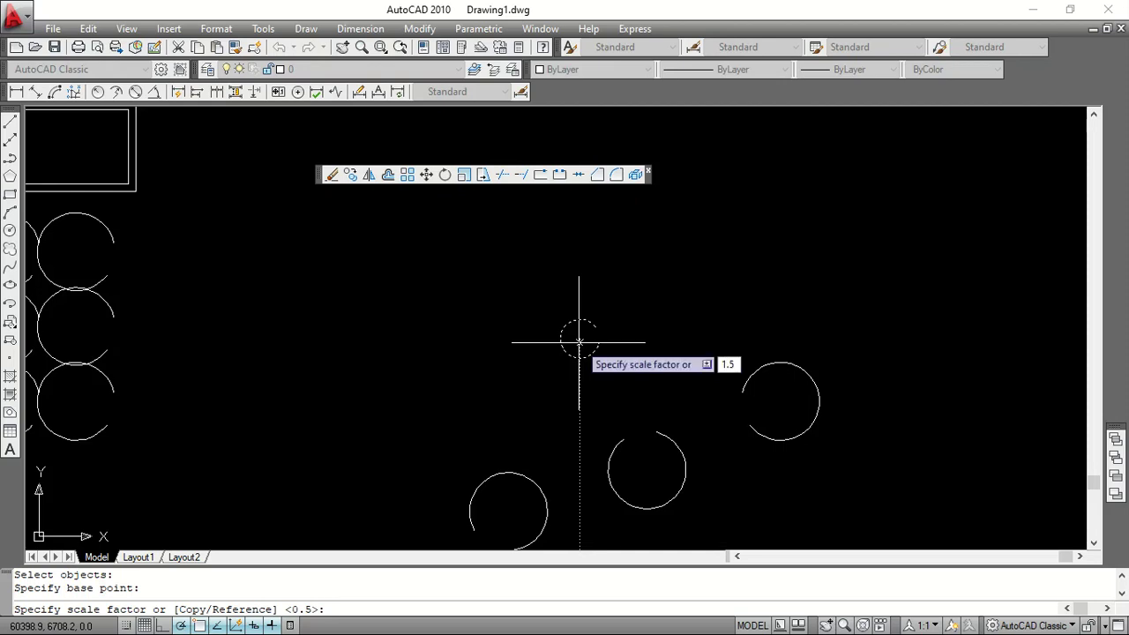
pyautogui.press('Return')
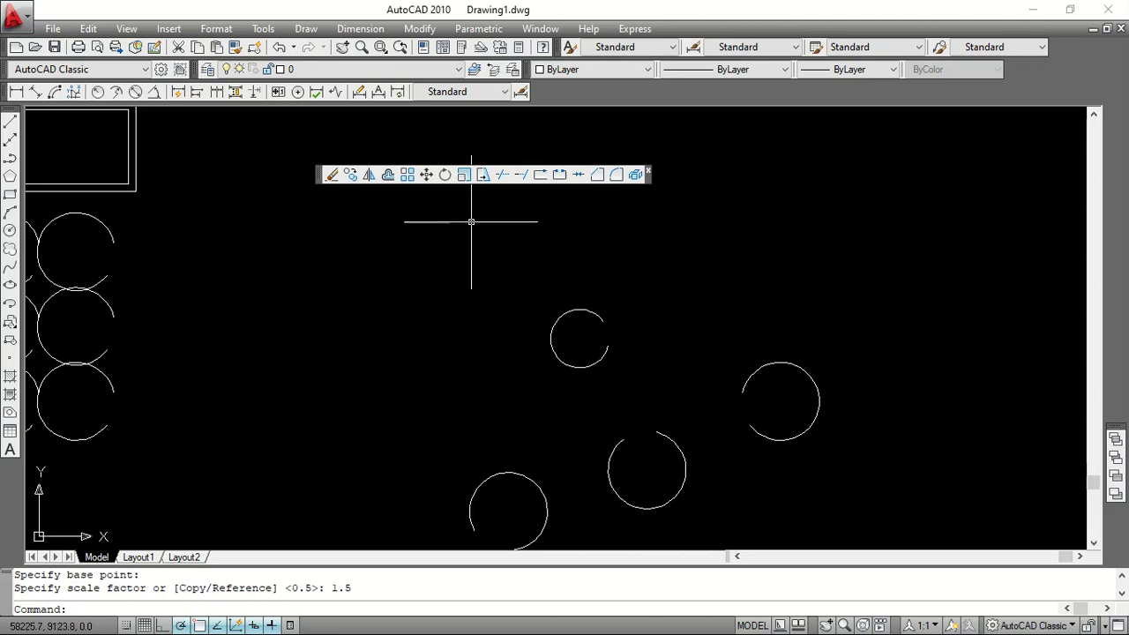
# Stretch the right ends of both nested rectangles horizontally to the right, making them a little over twice as wide
pyautogui.click(482, 175)
pyautogui.scroll(-2, 572, 353)
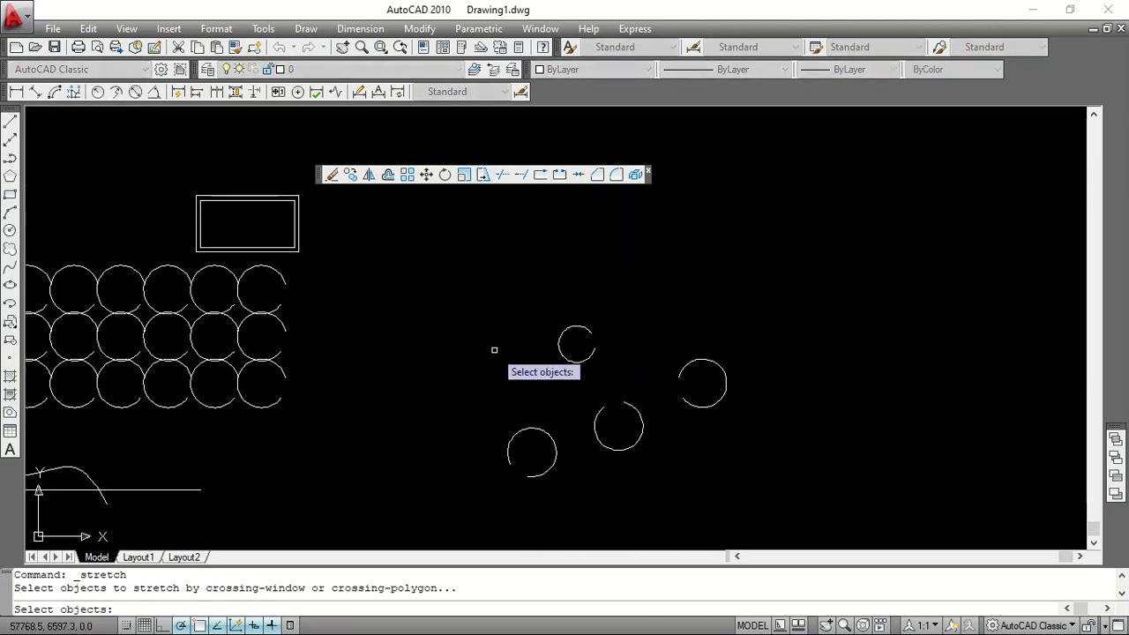
pyautogui.scroll(3, 309, 184)
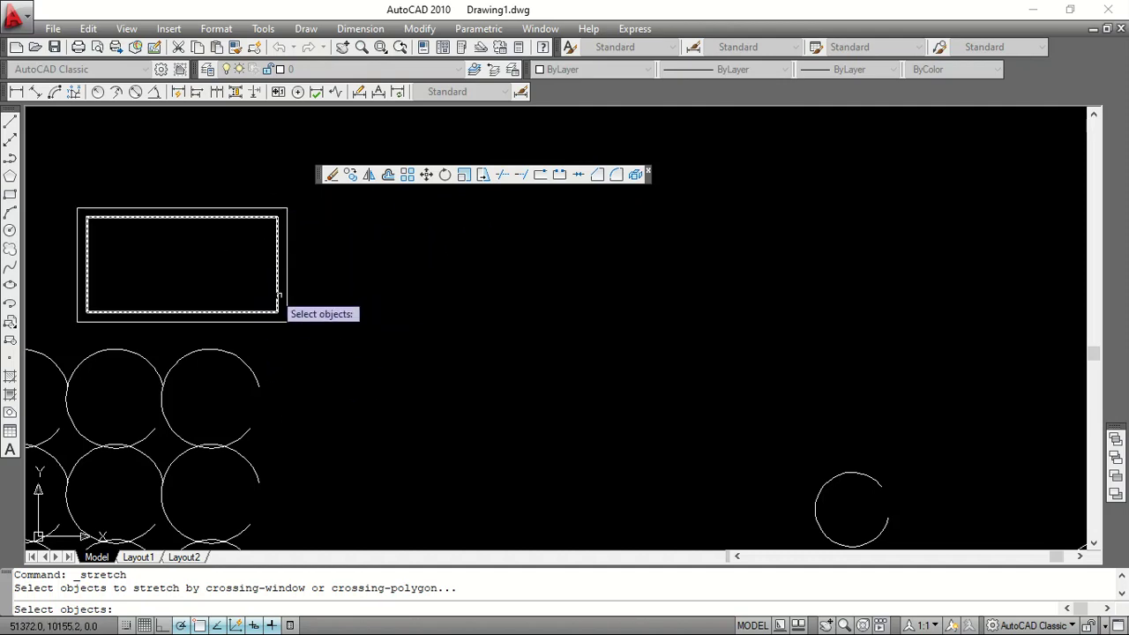
pyautogui.click(300, 190)
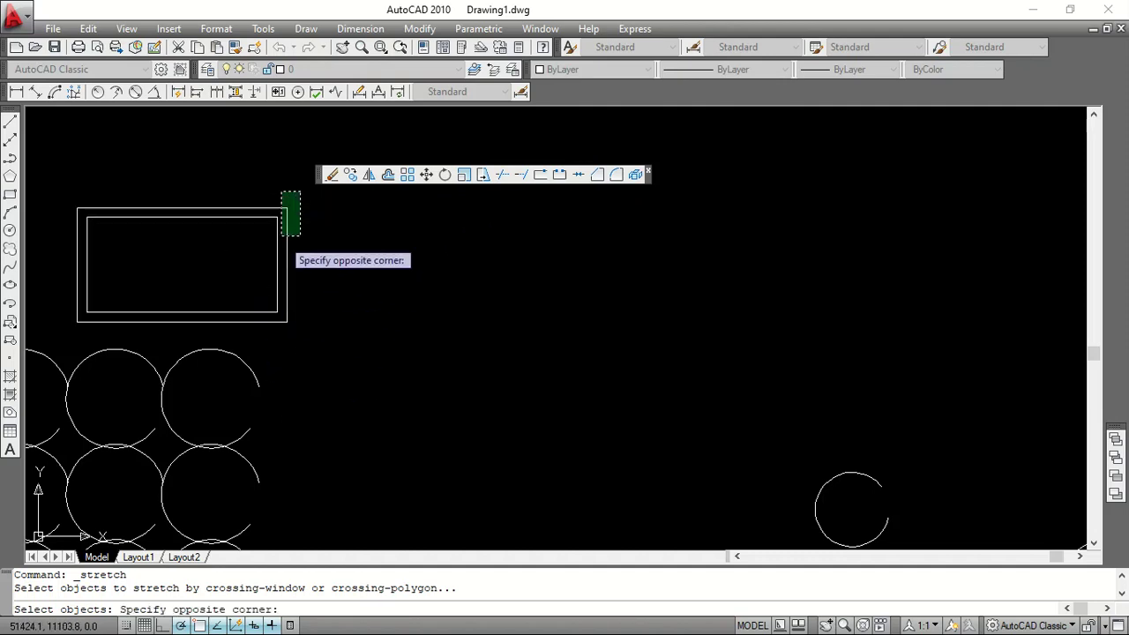
pyautogui.click(256, 342)
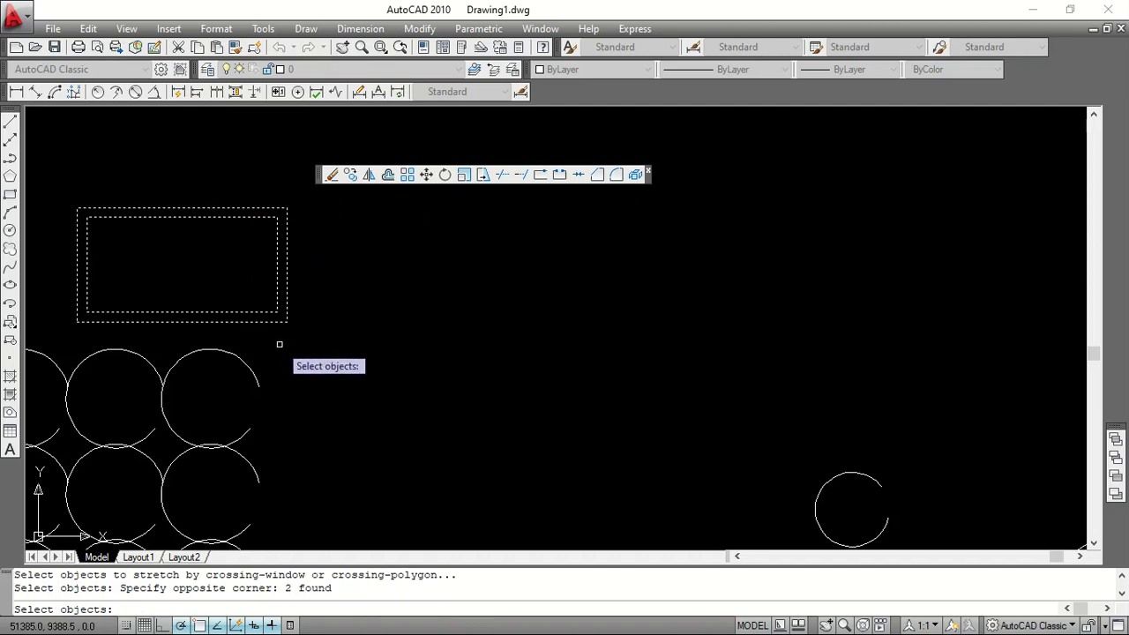
pyautogui.press('Return')
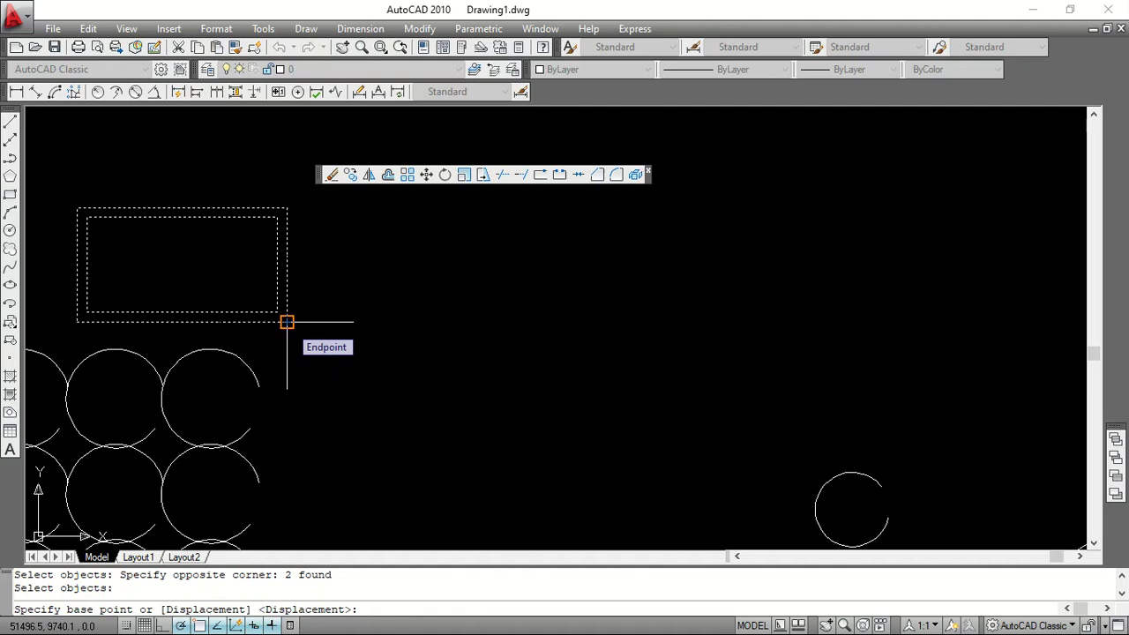
pyautogui.click(287, 322)
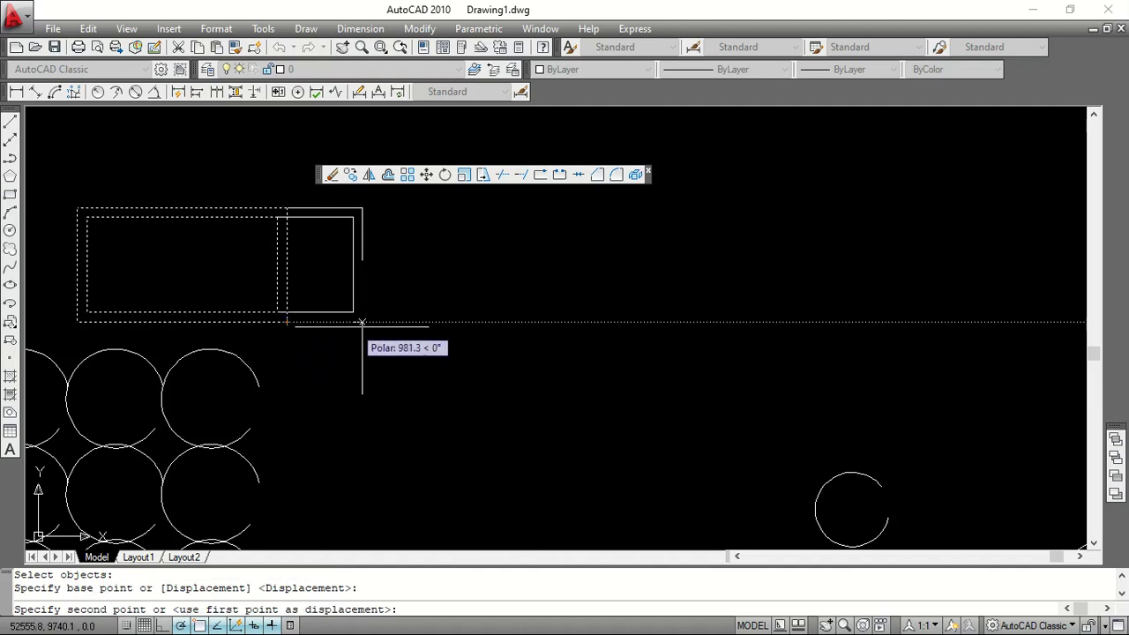
pyautogui.click(550, 321)
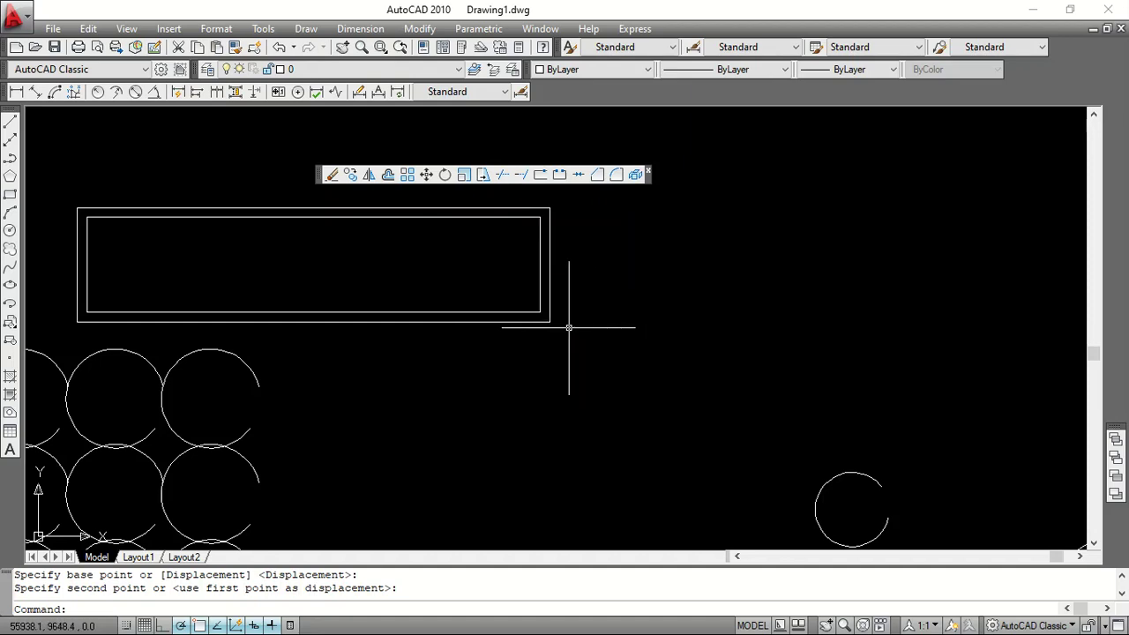
# Using all objects as cutting edges, trim the lower arc piece inside the overlap between the top two arcs of the array's rightmost column
pyautogui.scroll(-2, 524, 319)
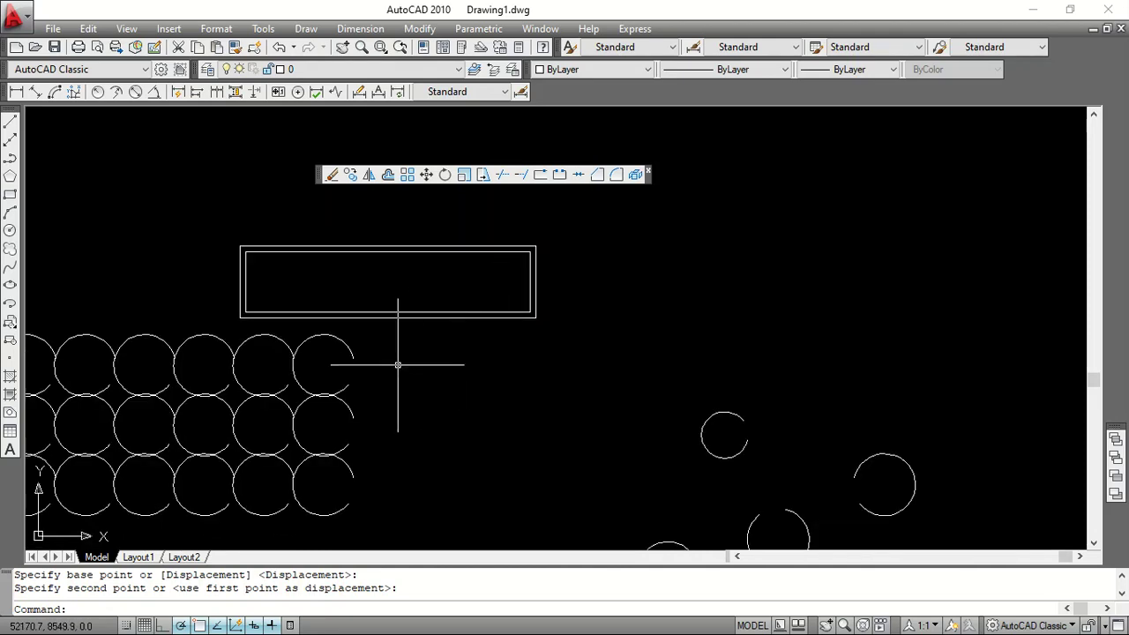
pyautogui.scroll(1, 352, 395)
pyautogui.click(525, 185)
pyautogui.click(502, 174)
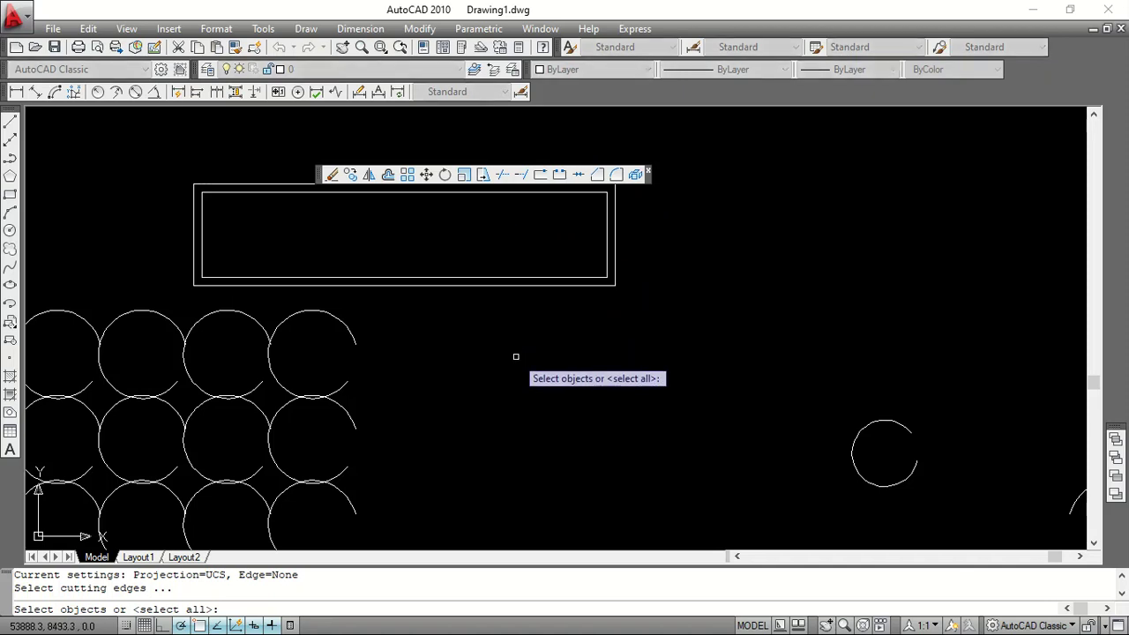
pyautogui.press('Return')
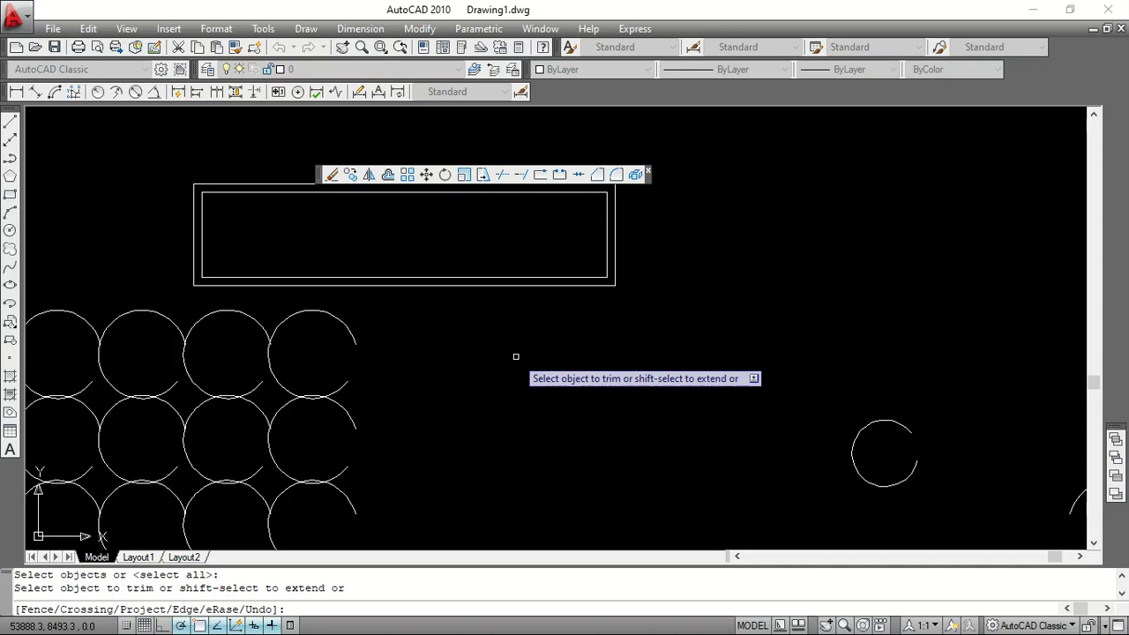
pyautogui.scroll(3, 321, 412)
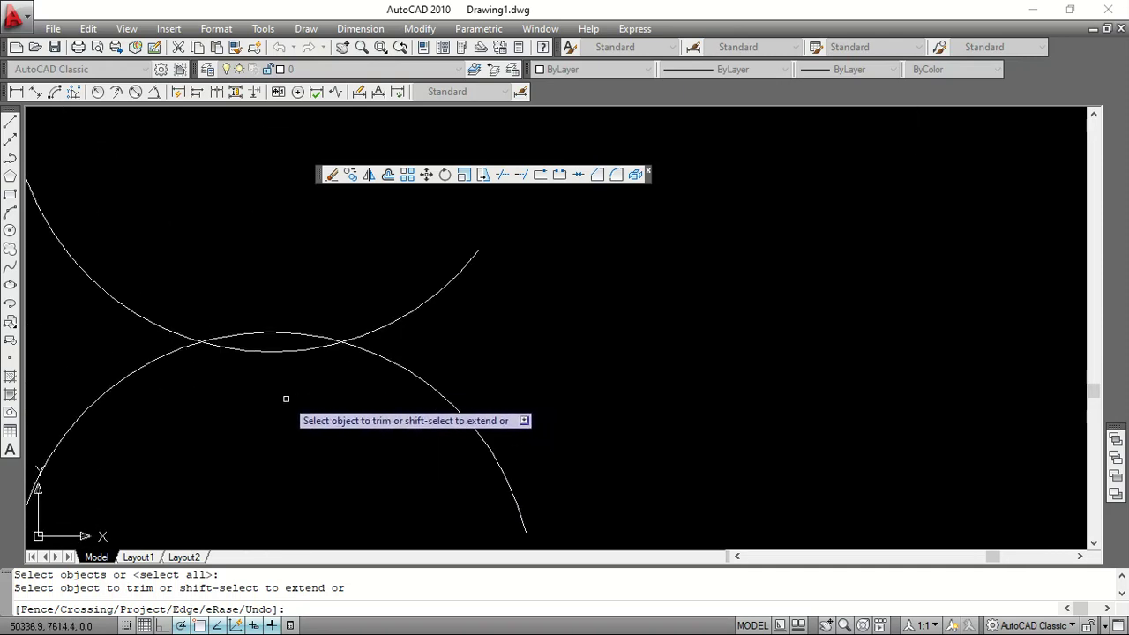
pyautogui.click(267, 353)
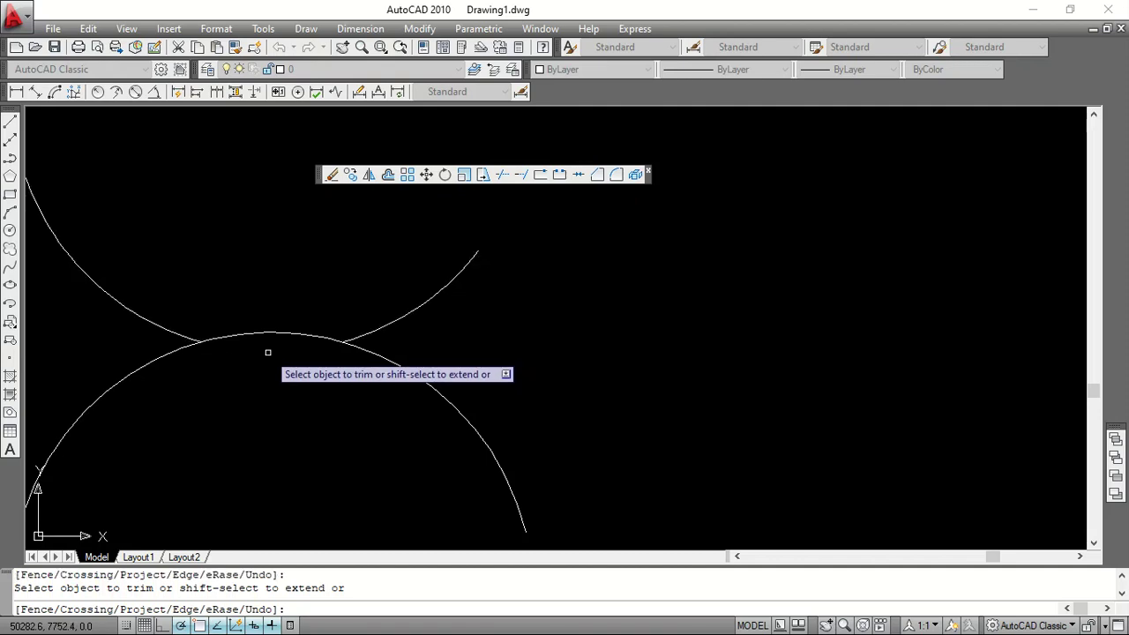
# Trim the lower arc pieces inside the overlaps between the bottom two rows in the array's last two columns
pyautogui.scroll(-3, 495, 339)
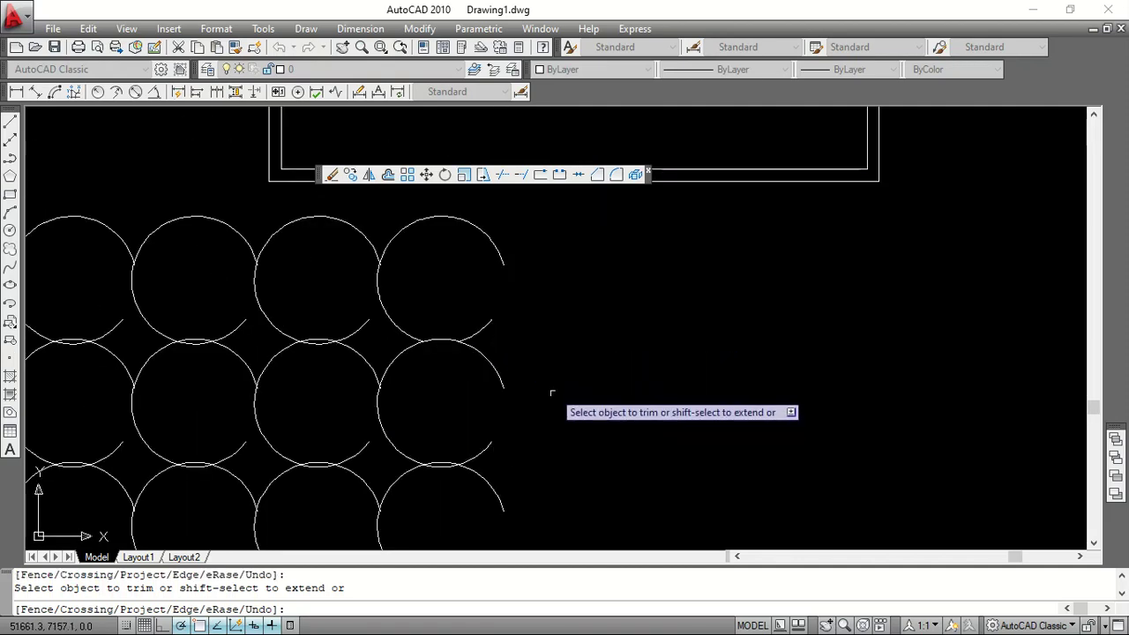
pyautogui.scroll(2, 450, 464)
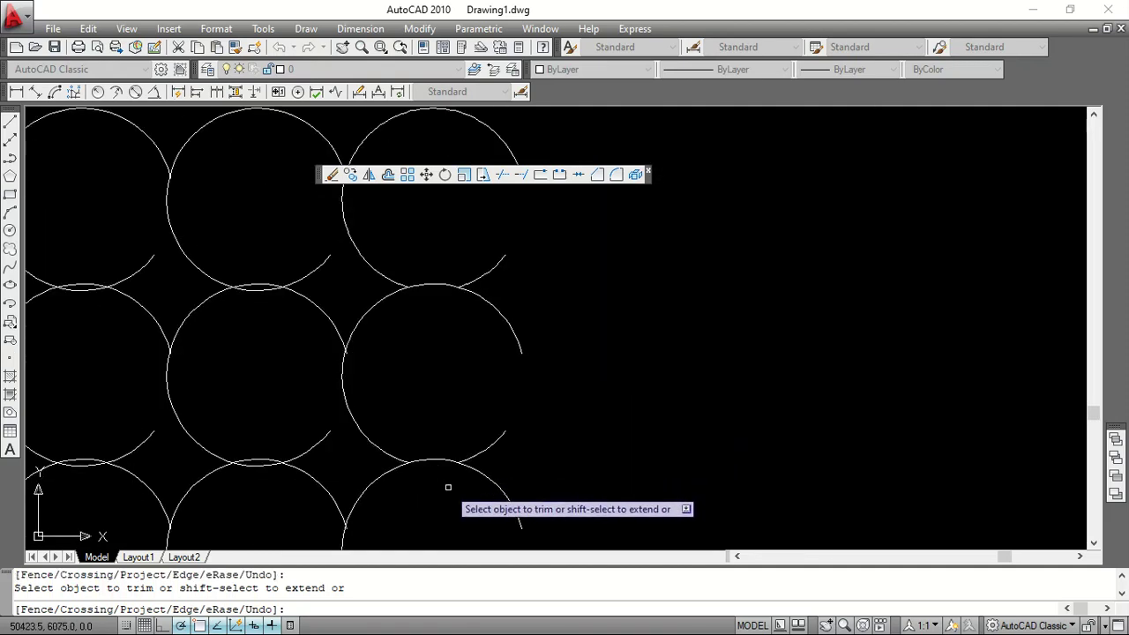
pyautogui.scroll(-1, 388, 487)
pyautogui.scroll(2, 330, 457)
pyautogui.scroll(-6, 329, 455)
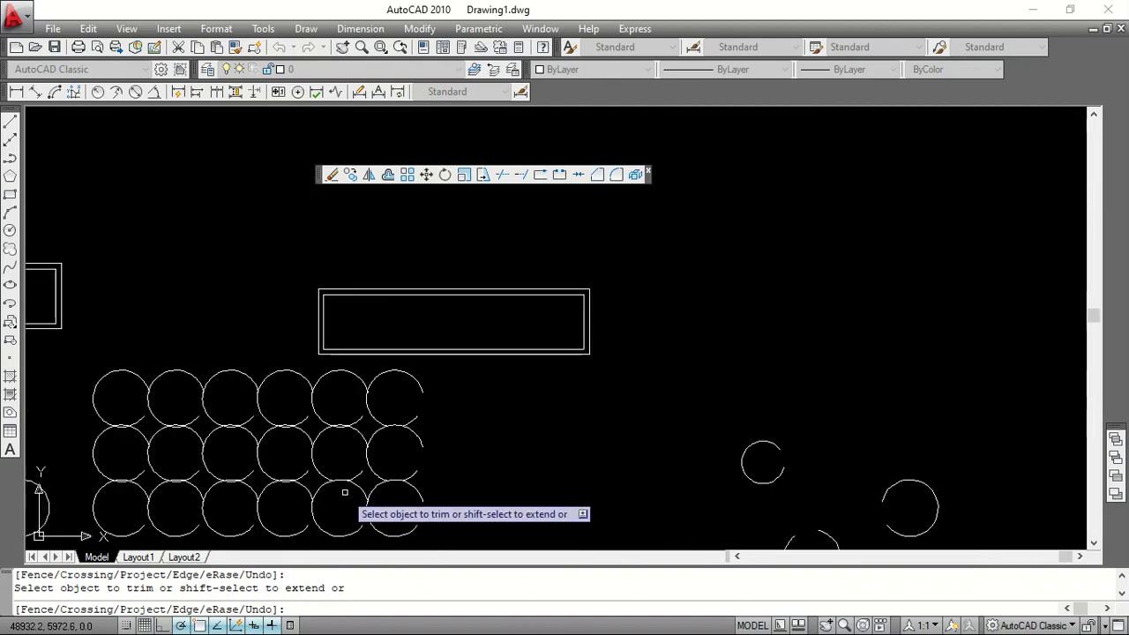
pyautogui.scroll(6, 351, 490)
pyautogui.scroll(4, 351, 490)
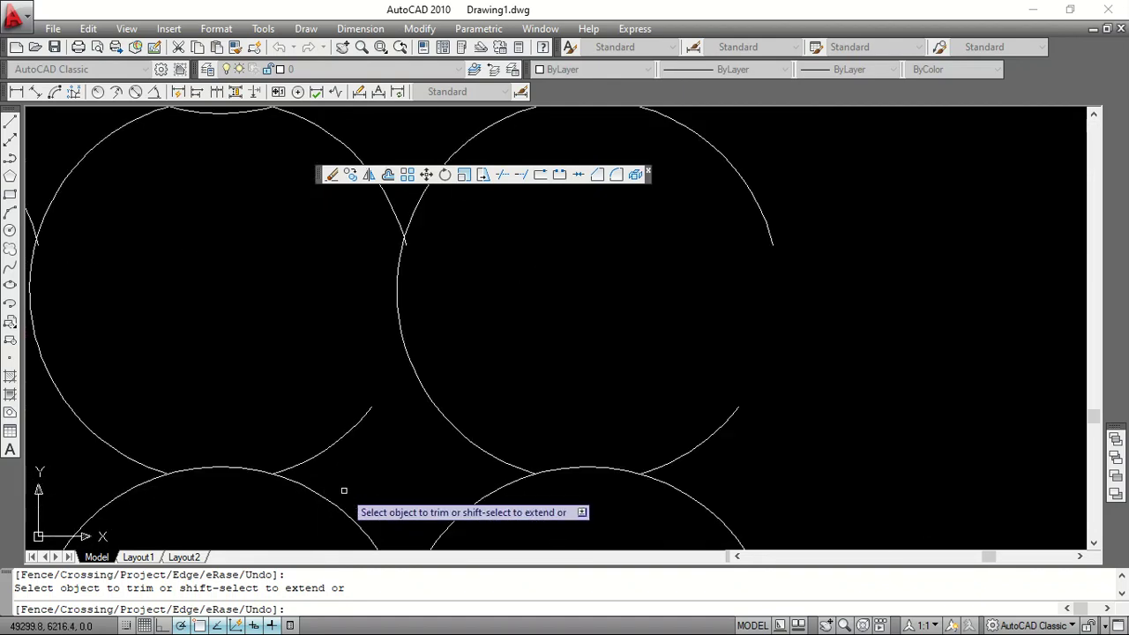
pyautogui.scroll(-3, 353, 462)
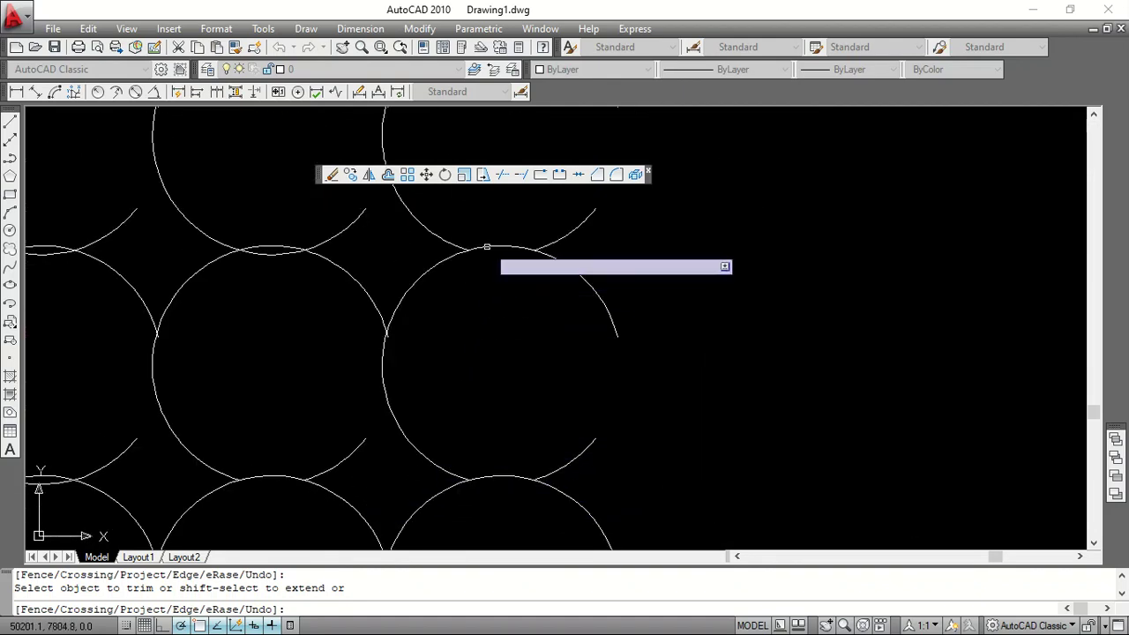
pyautogui.press('Escape')
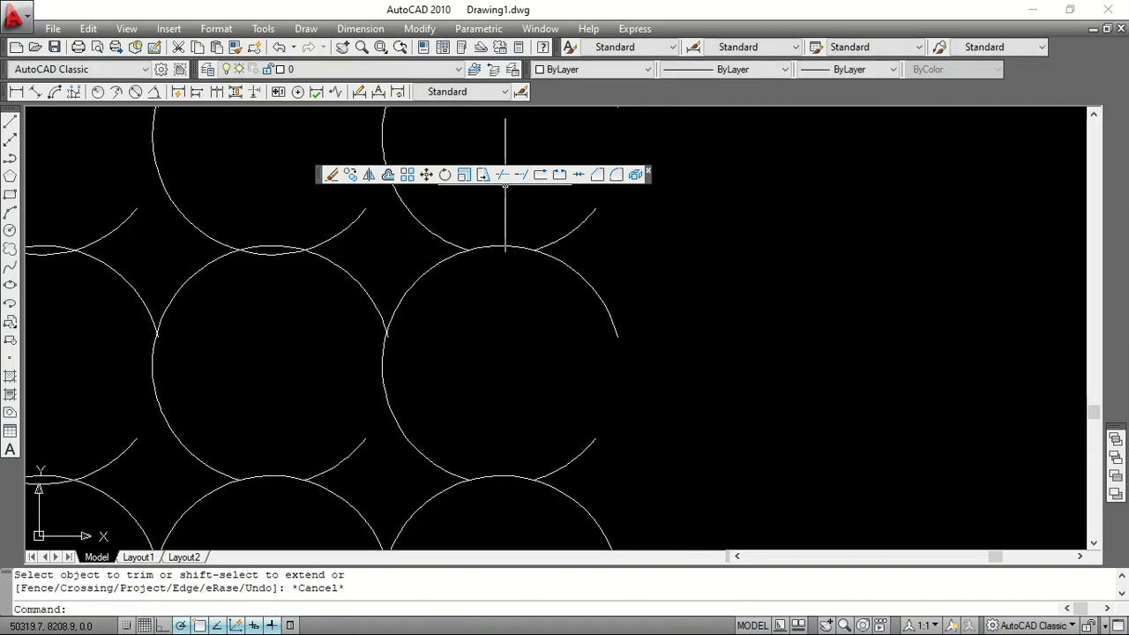
# Using all objects as boundary edges, extend the trimmed arcs back across the bottom two rows' overlaps in the array's last two columns
pyautogui.click(521, 175)
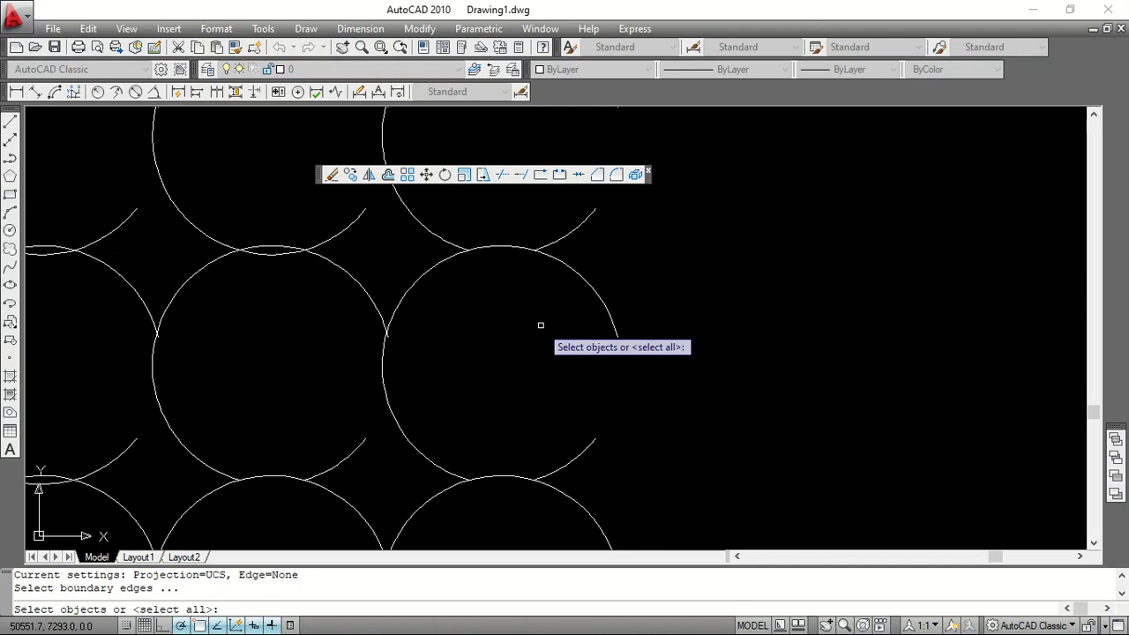
pyautogui.press('Return')
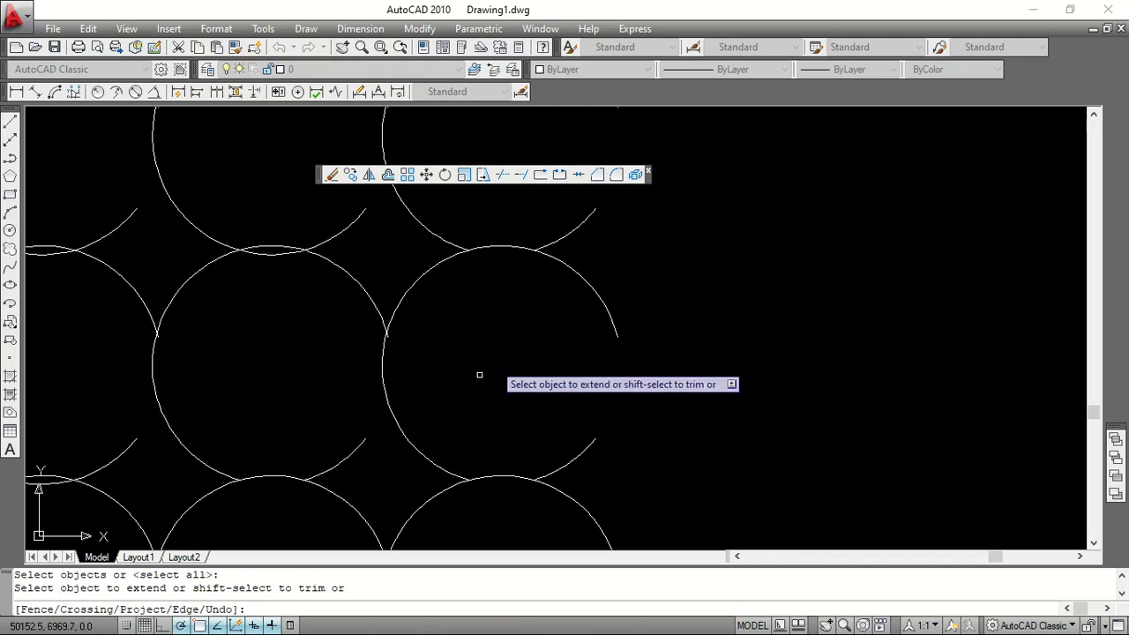
pyautogui.click(234, 473)
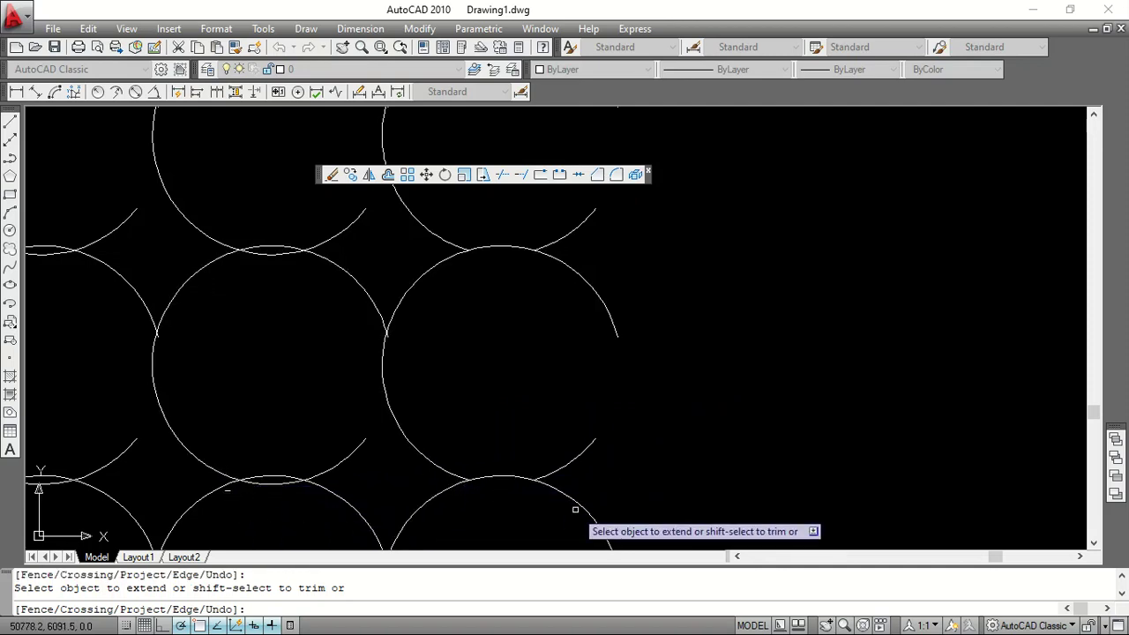
pyautogui.scroll(2, 569, 499)
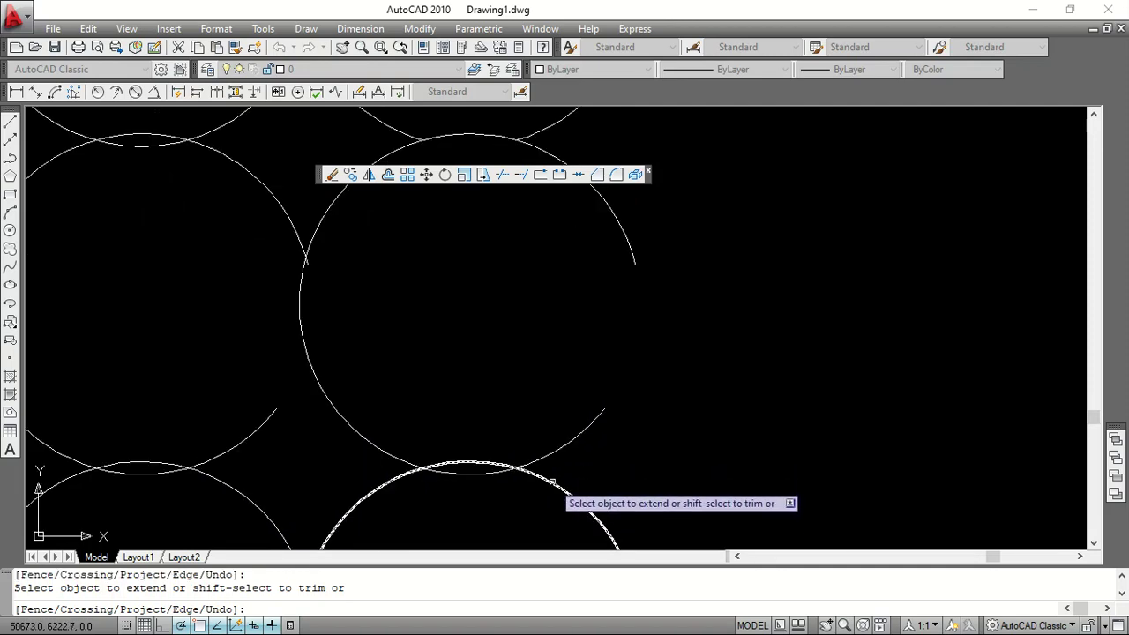
pyautogui.scroll(-2, 565, 481)
pyautogui.press('Escape')
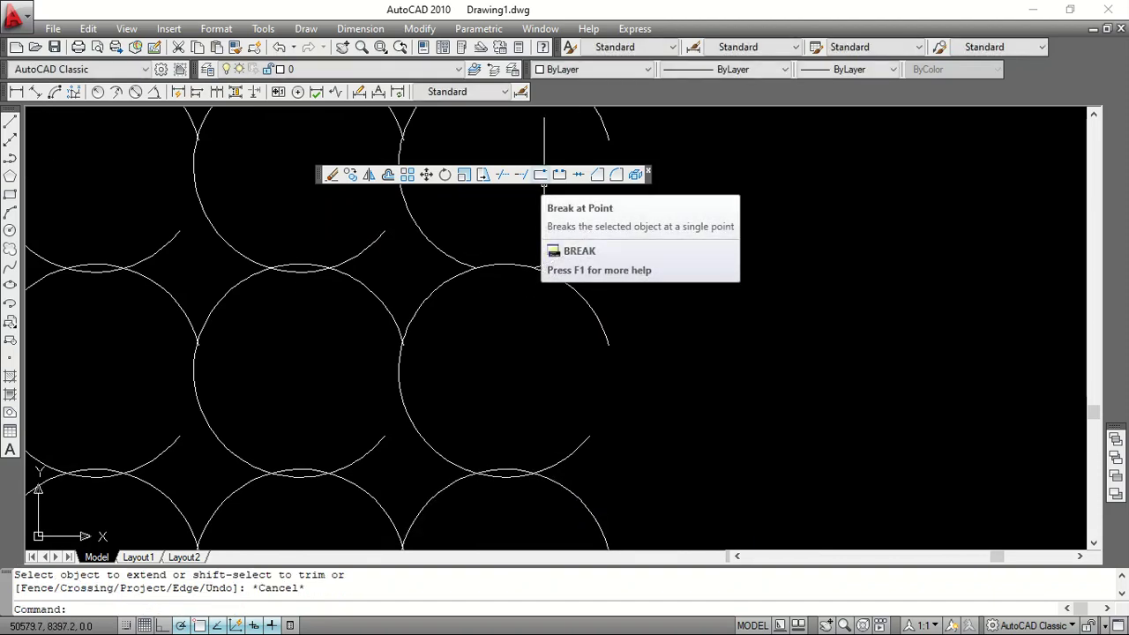
# Try to break the inner rectangle of the wide nested pair at a single point on its top edge
pyautogui.click(541, 174)
pyautogui.scroll(-4, 544, 392)
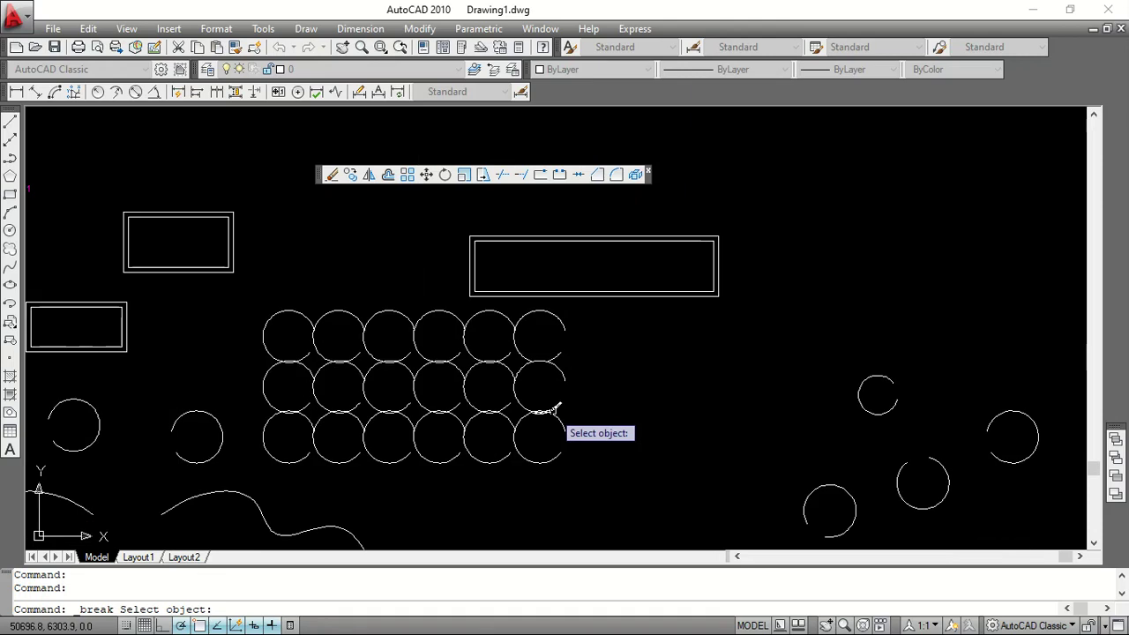
pyautogui.scroll(3, 629, 252)
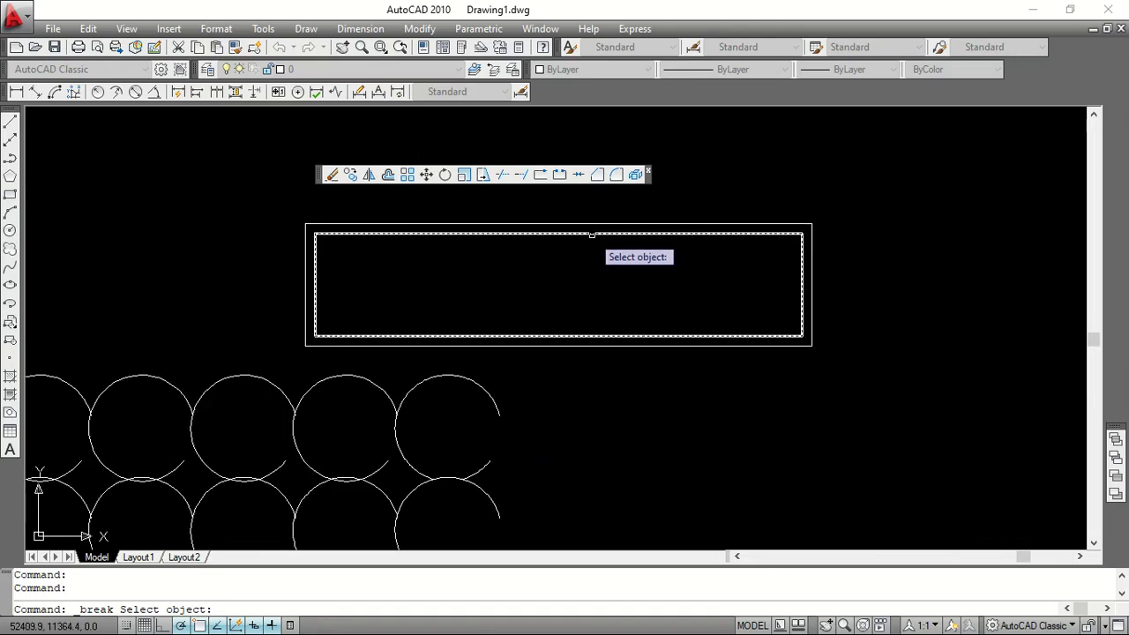
pyautogui.click(524, 233)
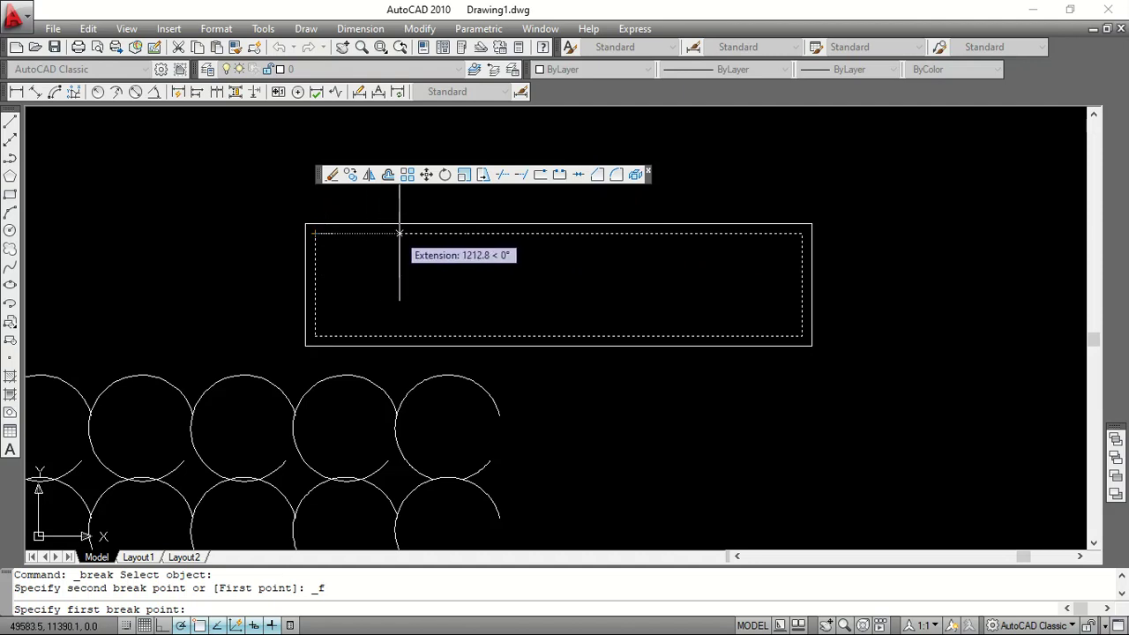
pyautogui.click(514, 233)
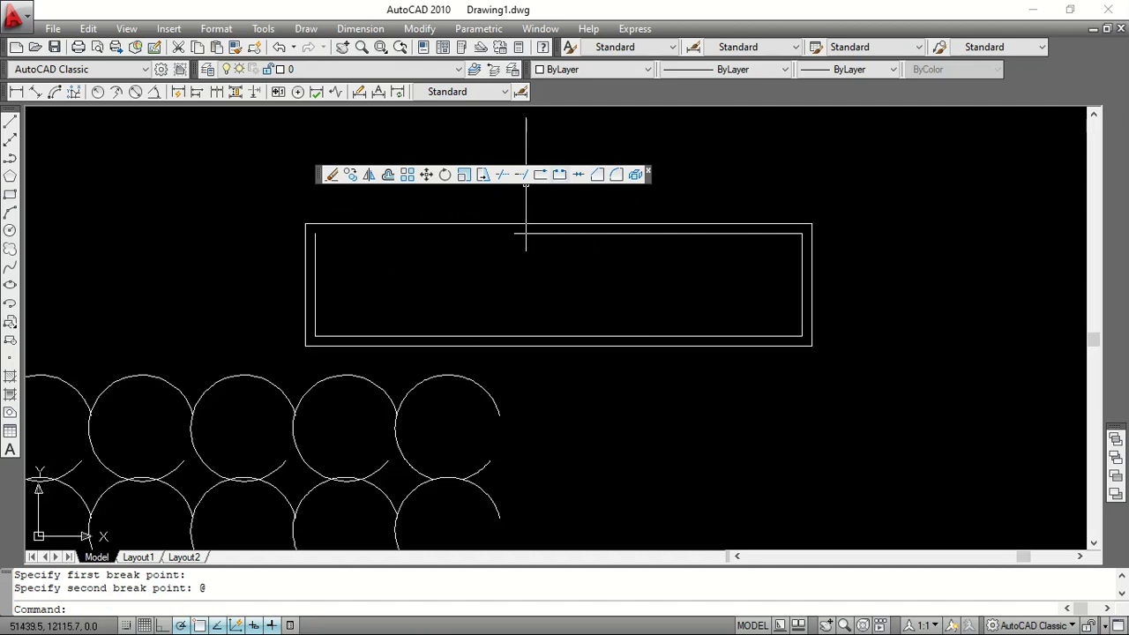
pyautogui.hotkey('ctrl', 'z')
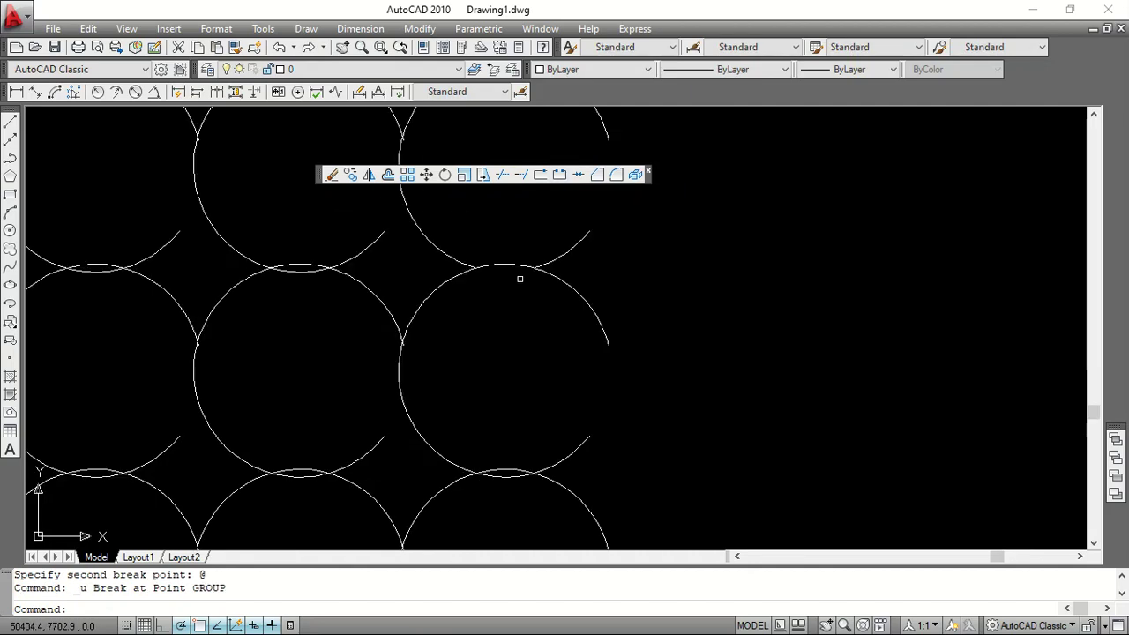
# Break the top arc in the array's rightmost column at a single point on its upper-left part
pyautogui.scroll(-5, 550, 342)
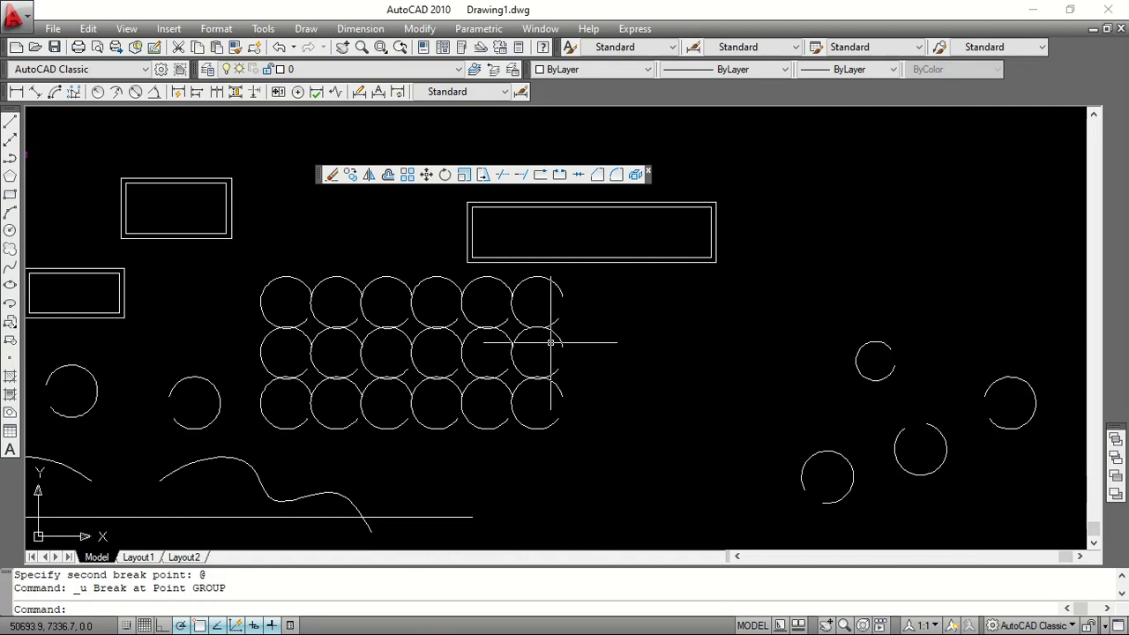
pyautogui.click(520, 175)
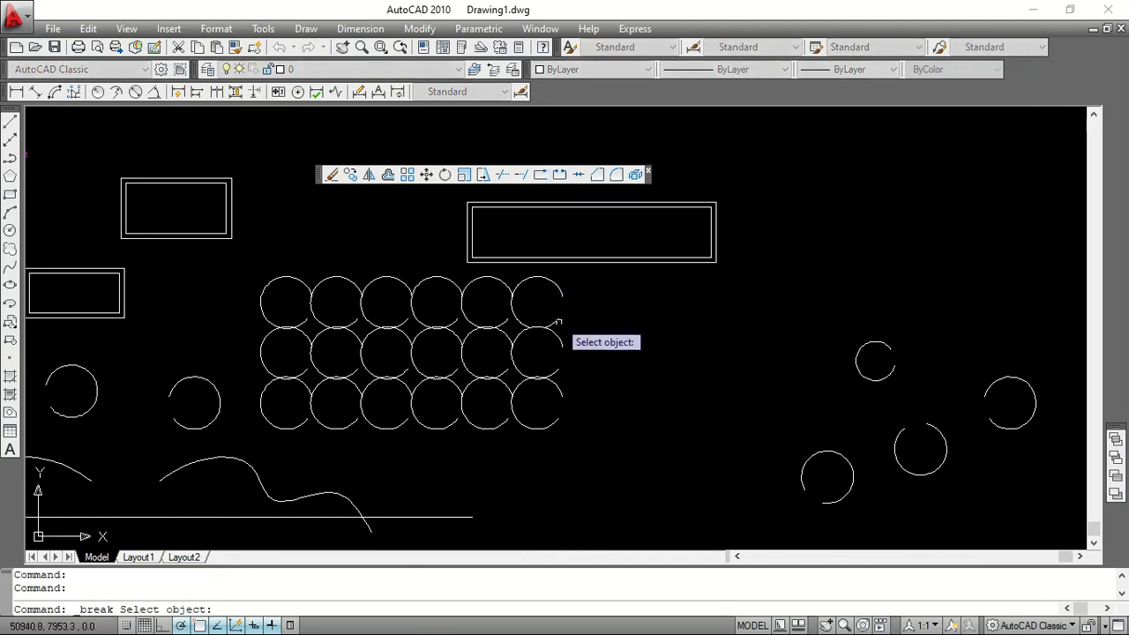
pyautogui.scroll(-1, 585, 323)
pyautogui.scroll(5, 546, 305)
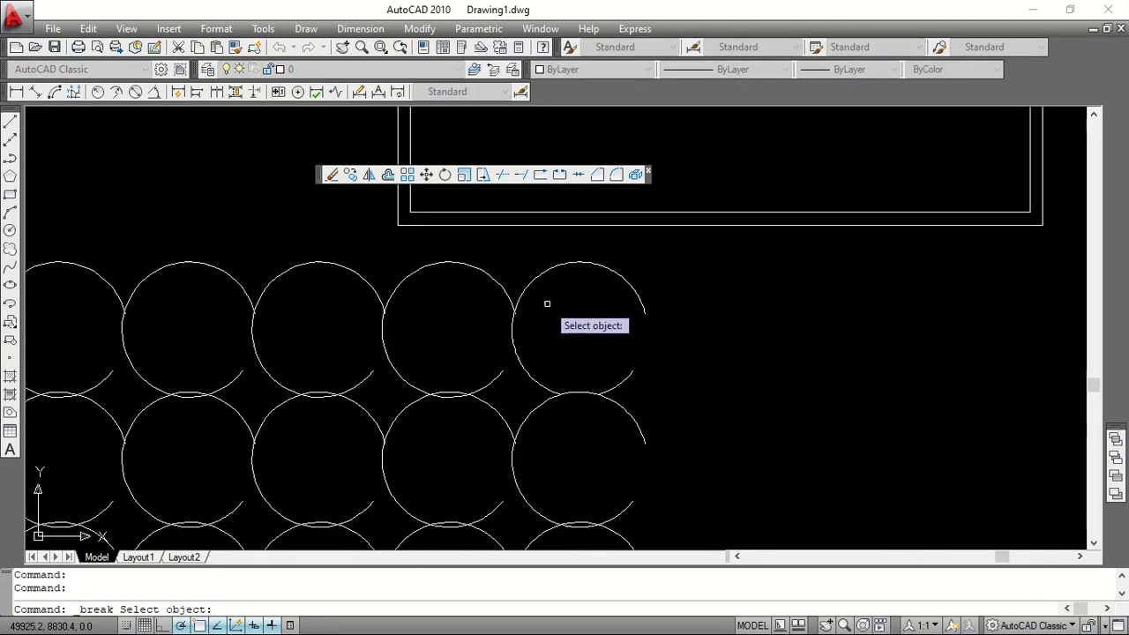
pyautogui.click(555, 259)
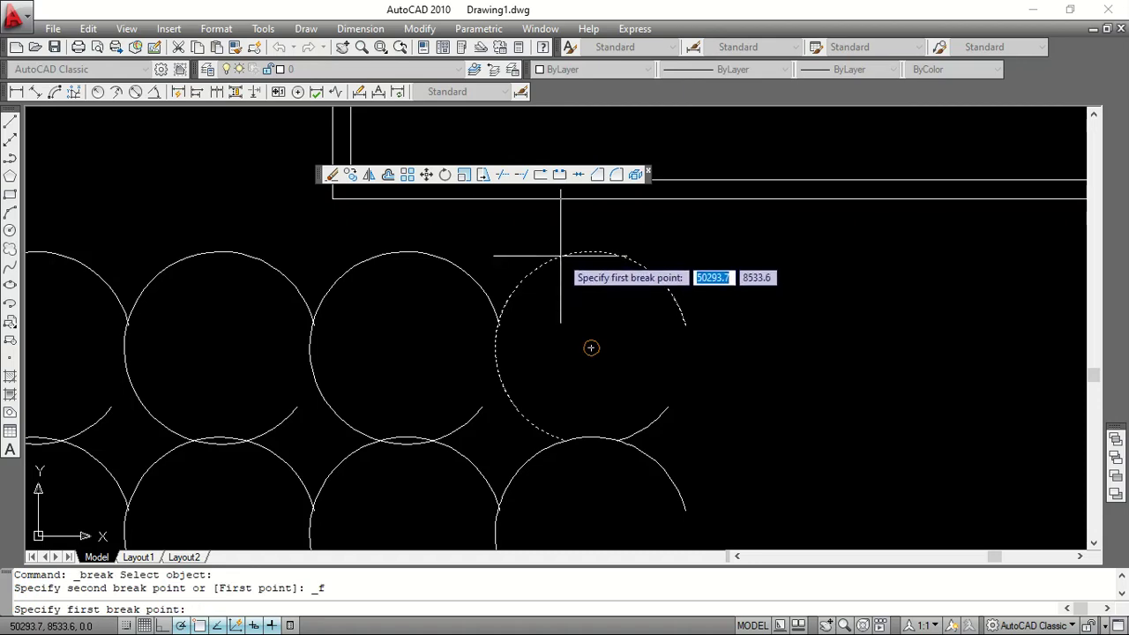
pyautogui.click(553, 256)
# Use Break at Point on the outer rectangle of the wide nested pair, on its top edge near the left corner
pyautogui.scroll(4, 607, 259)
pyautogui.scroll(-7, 617, 308)
pyautogui.scroll(-5, 647, 350)
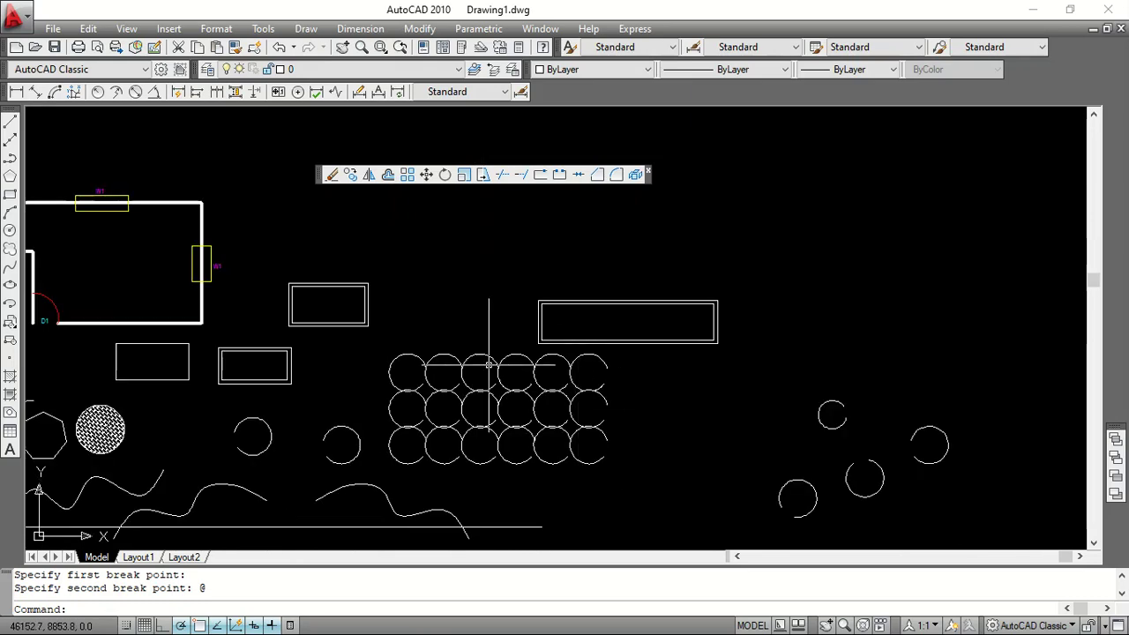
pyautogui.scroll(2, 297, 253)
pyautogui.scroll(-1, 330, 282)
pyautogui.scroll(3, 703, 295)
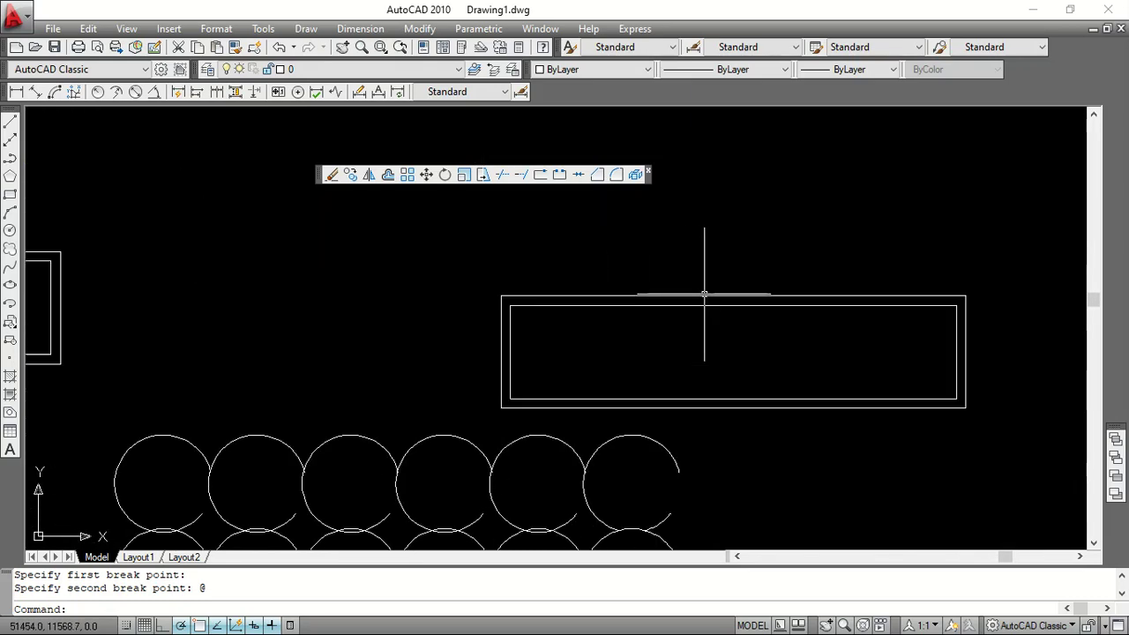
pyautogui.click(541, 174)
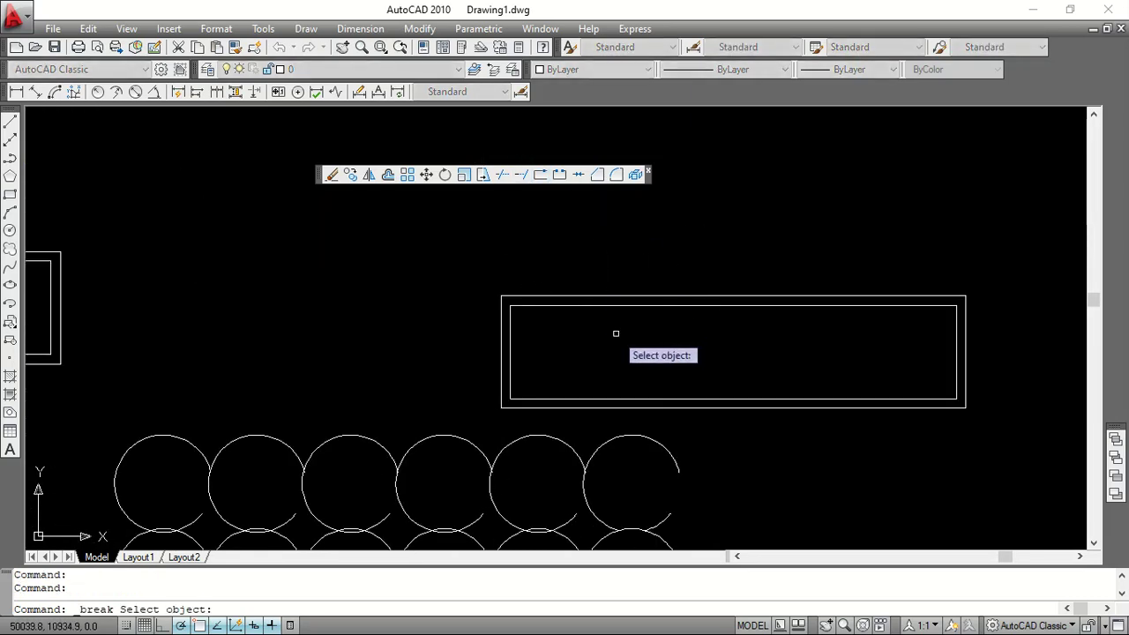
pyautogui.scroll(2, 617, 318)
pyautogui.click(627, 284)
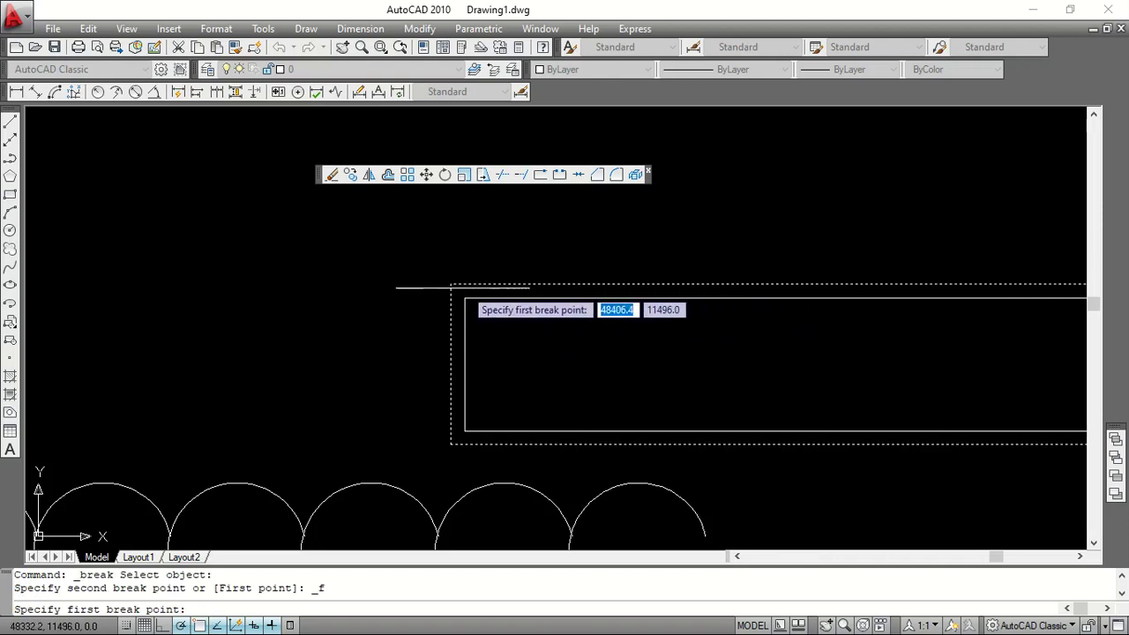
pyautogui.click(496, 284)
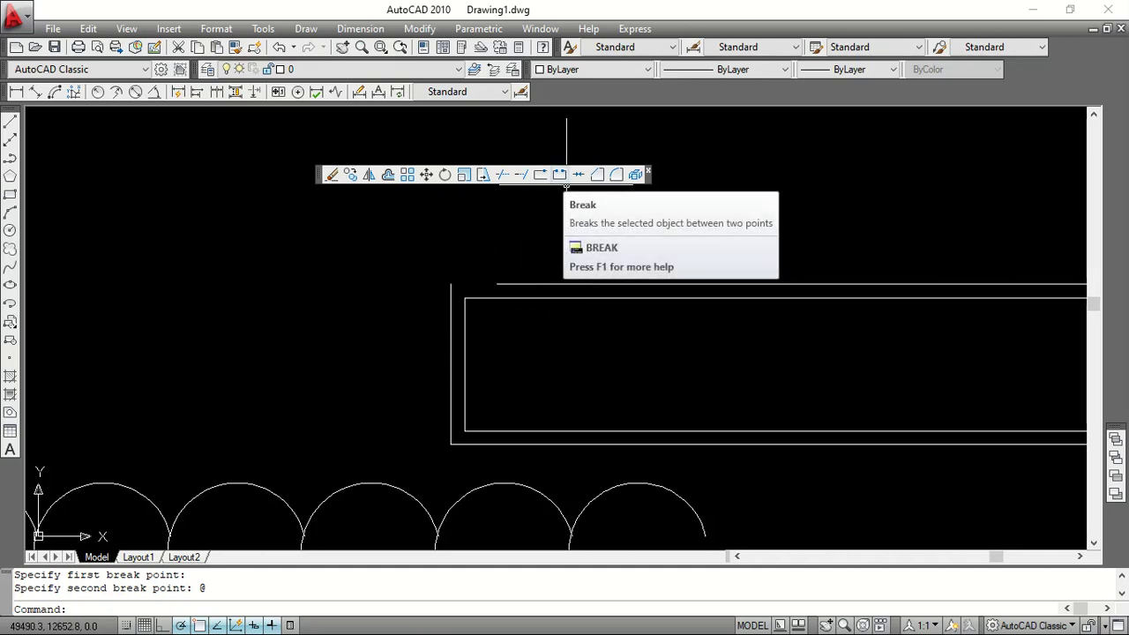
# Break the inner wide rectangle between two points on the left half of its bottom edge, opening a gap
pyautogui.click(562, 177)
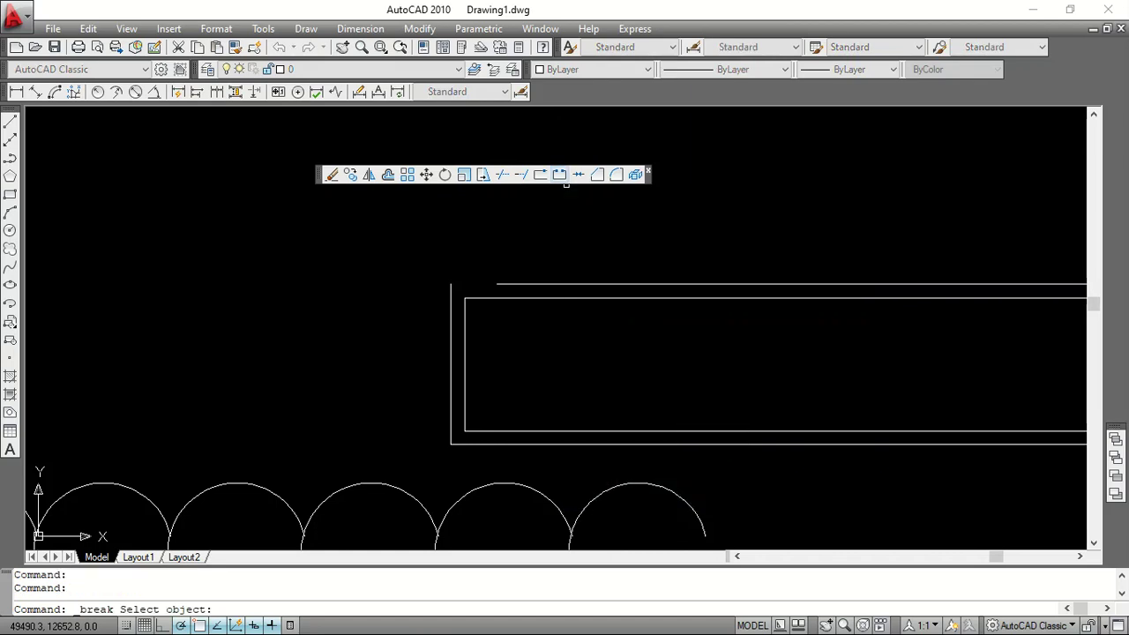
pyautogui.scroll(-5, 433, 218)
pyautogui.scroll(3, 548, 313)
pyautogui.click(540, 298)
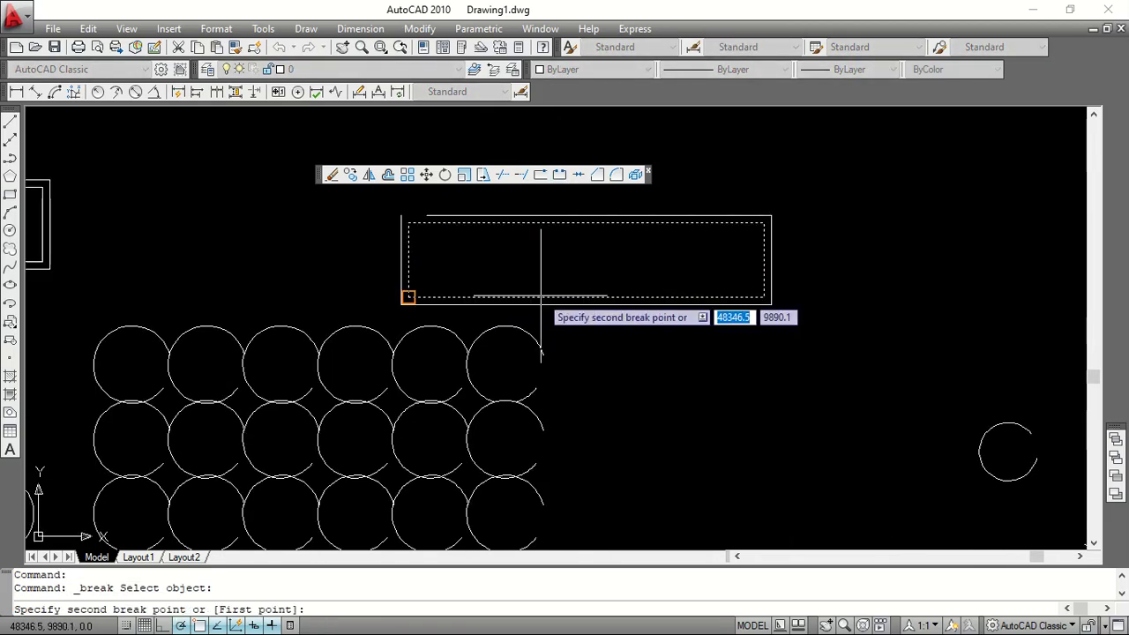
pyautogui.scroll(3, 551, 298)
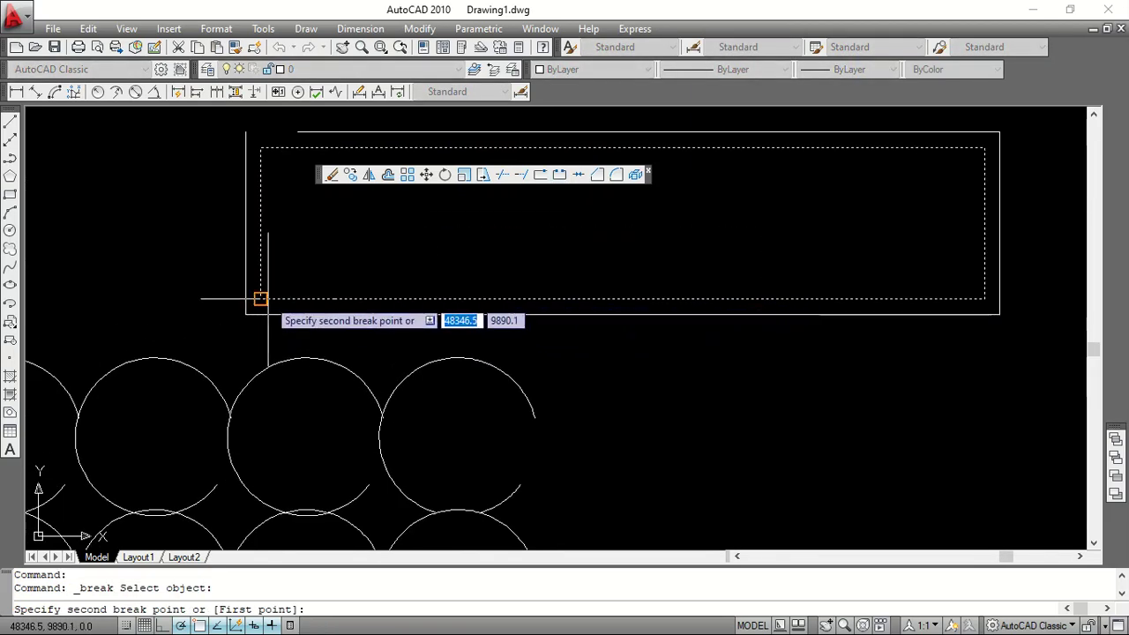
pyautogui.click(391, 286)
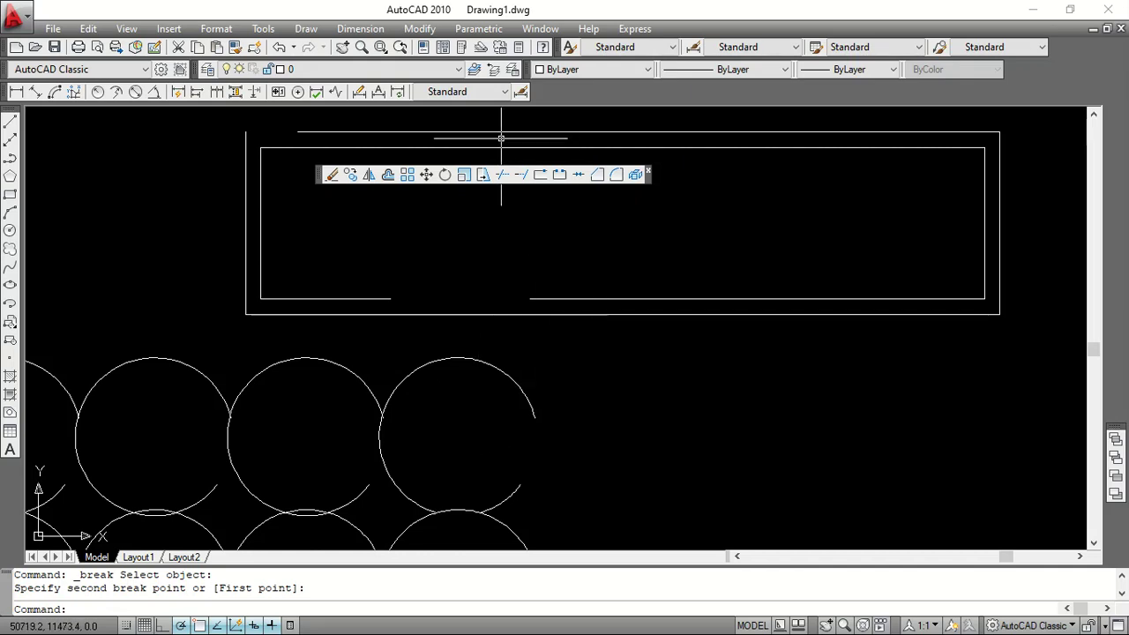
# Break a second gap between two points on the right half of the inner wide rectangle's bottom edge
pyautogui.press('Return')
pyautogui.click(873, 298)
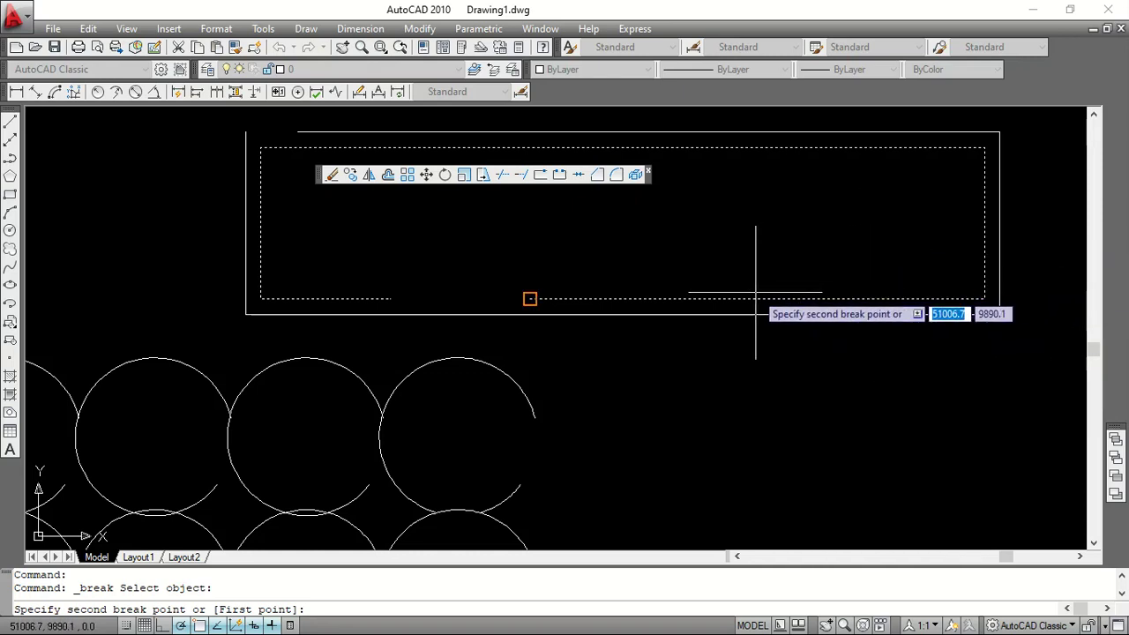
pyautogui.scroll(3, 755, 292)
pyautogui.click(722, 304)
pyautogui.scroll(-2, 758, 335)
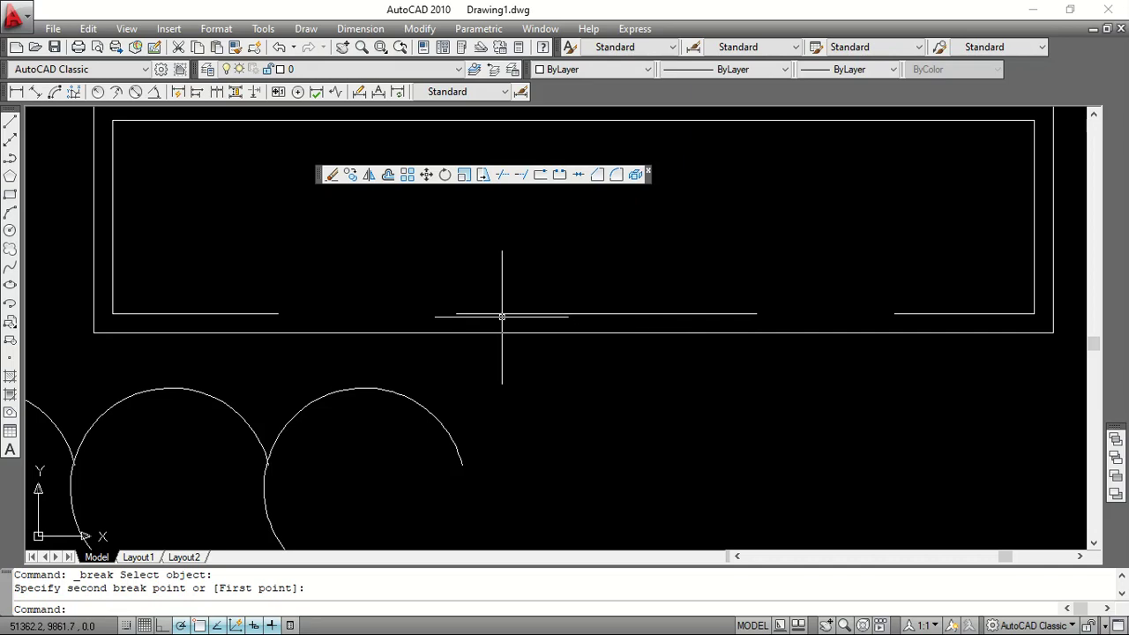
# Try to join the detached middle segment of the bottom edge to the inner rectangle's outline, and select the outline to check it
pyautogui.click(596, 174)
pyautogui.click(887, 314)
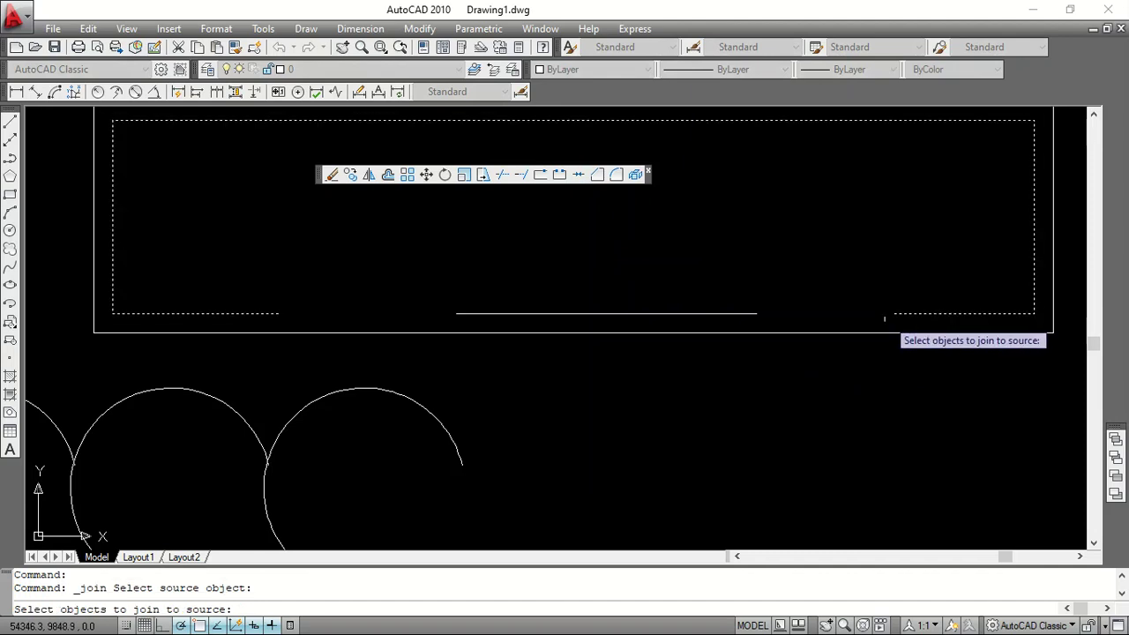
pyautogui.click(748, 321)
pyautogui.click(735, 312)
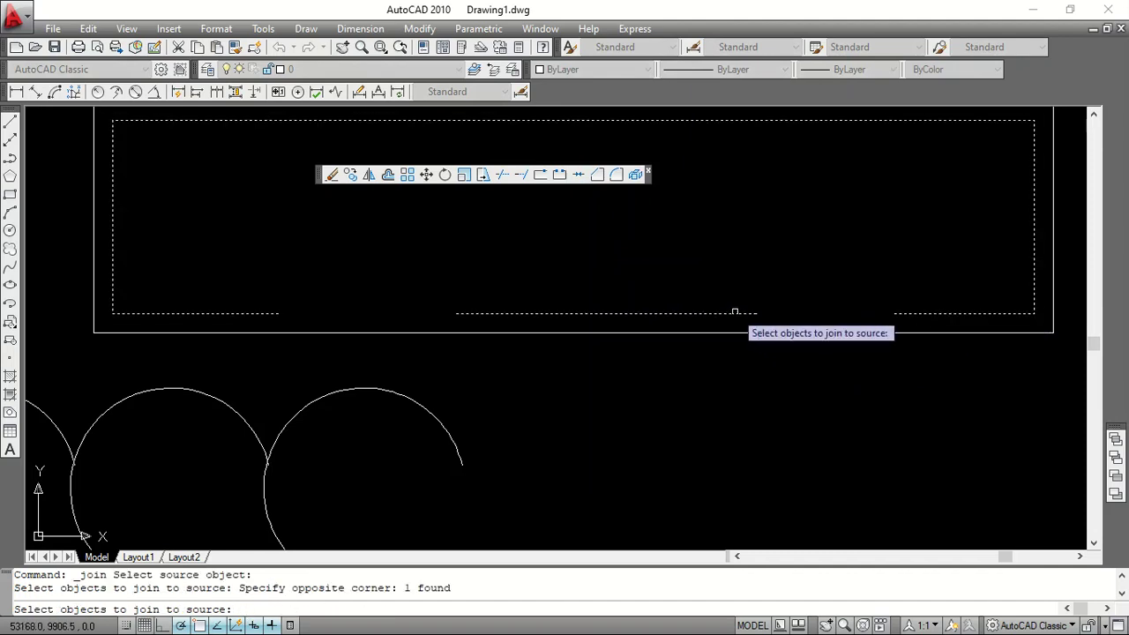
pyautogui.press('Return')
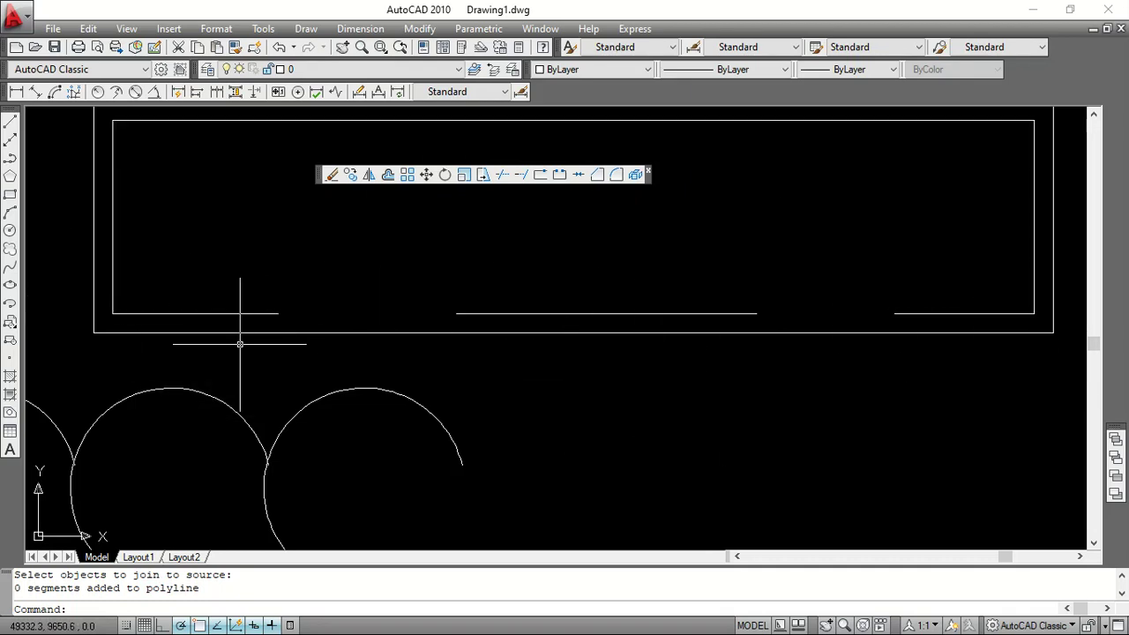
pyautogui.click(270, 305)
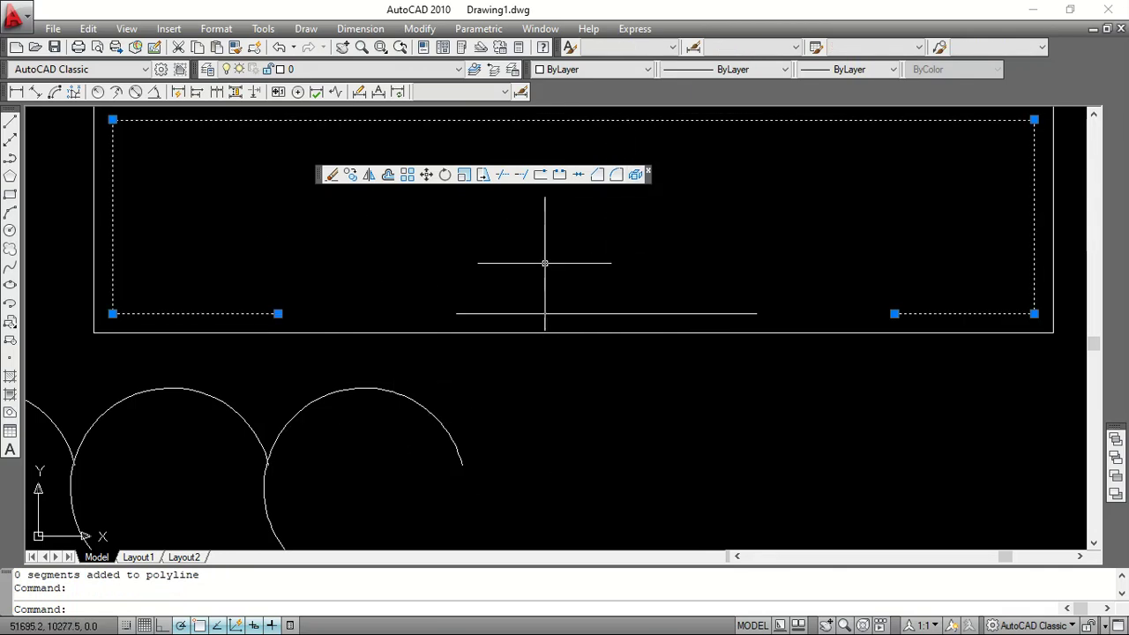
# Explode the inner wide rectangle's outline and try to join its left bottom segment with the middle one
pyautogui.click(630, 176)
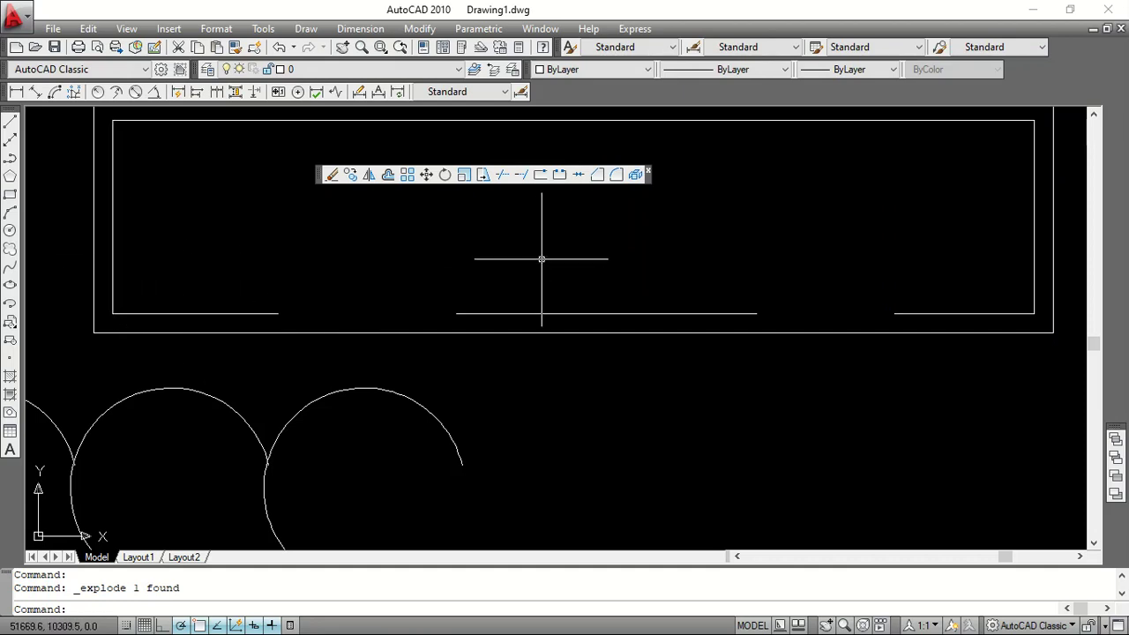
pyautogui.click(580, 175)
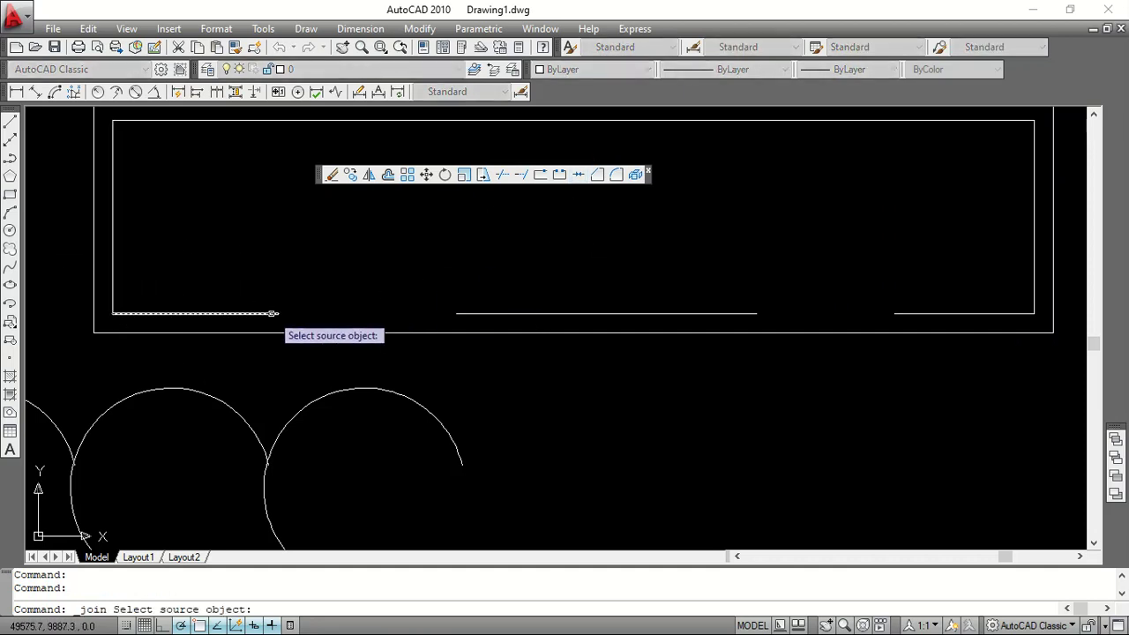
pyautogui.click(272, 313)
pyautogui.click(458, 311)
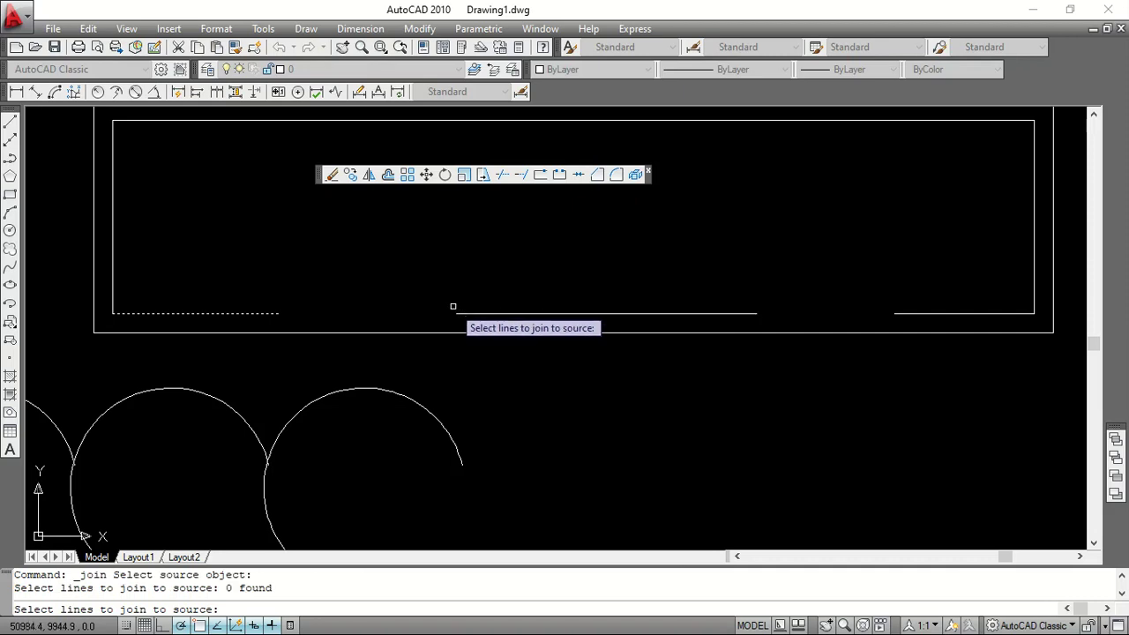
pyautogui.click(465, 313)
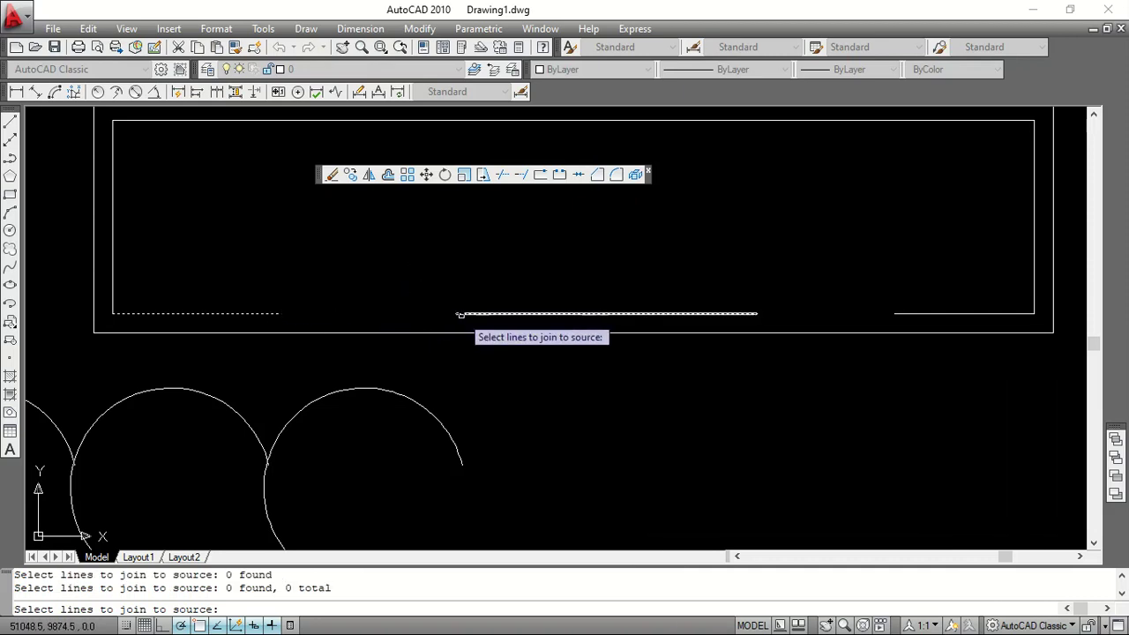
pyautogui.press('Escape')
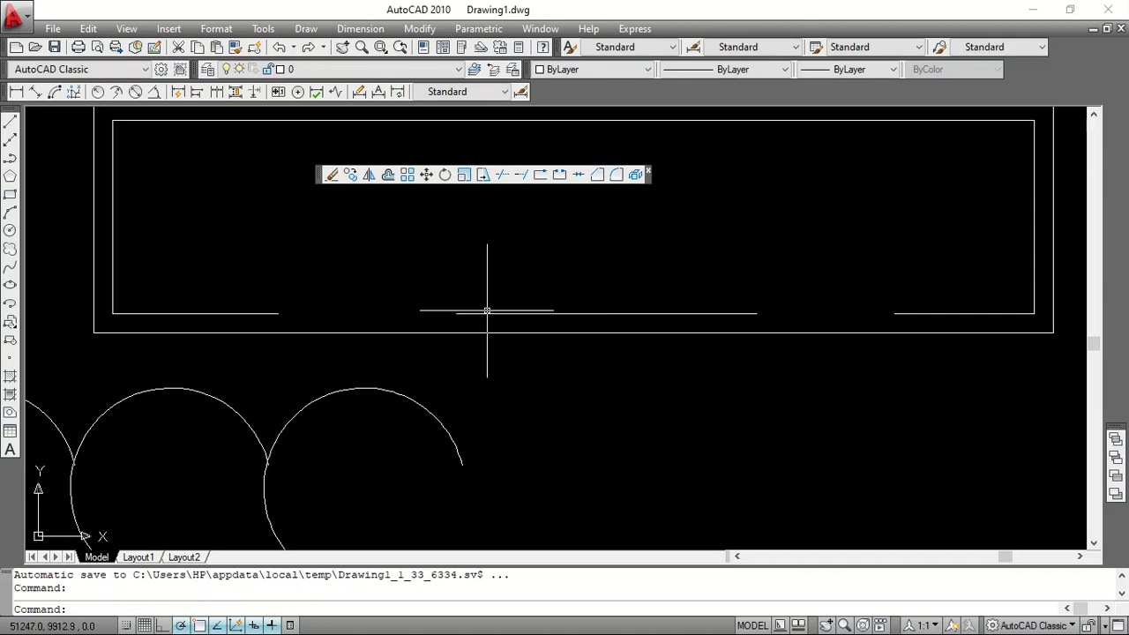
# Check the middle segment of the inner wide rectangle's bottom edge and try again to join it to the left segment
pyautogui.click(482, 315)
pyautogui.scroll(2, 470, 317)
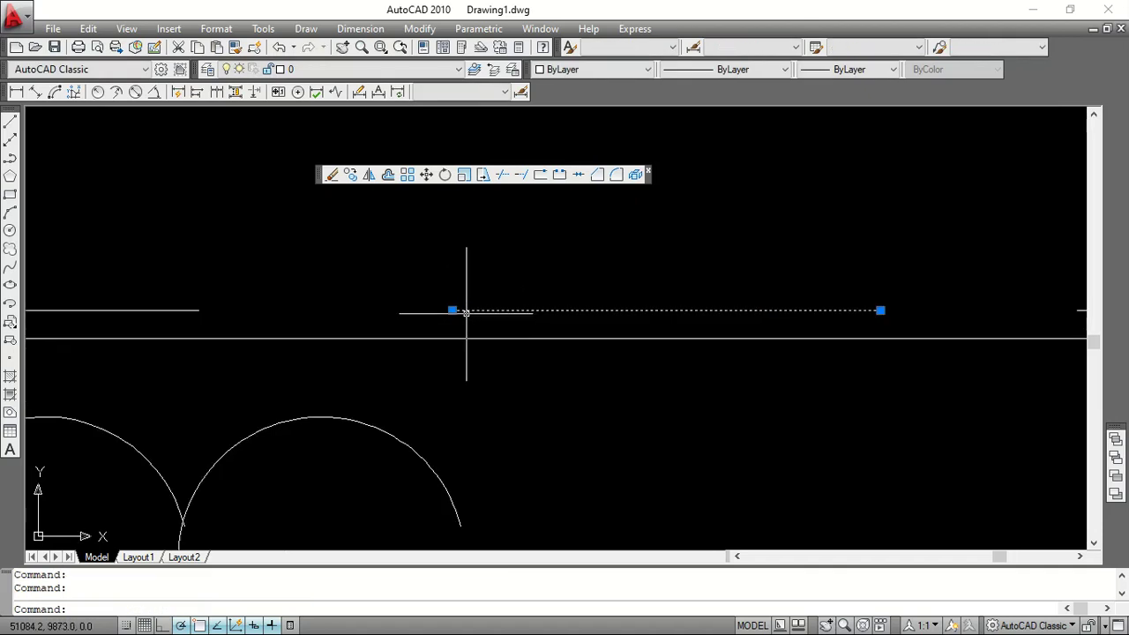
pyautogui.press('Escape')
pyautogui.press('Escape')
pyautogui.click(579, 174)
pyautogui.scroll(-2, 517, 373)
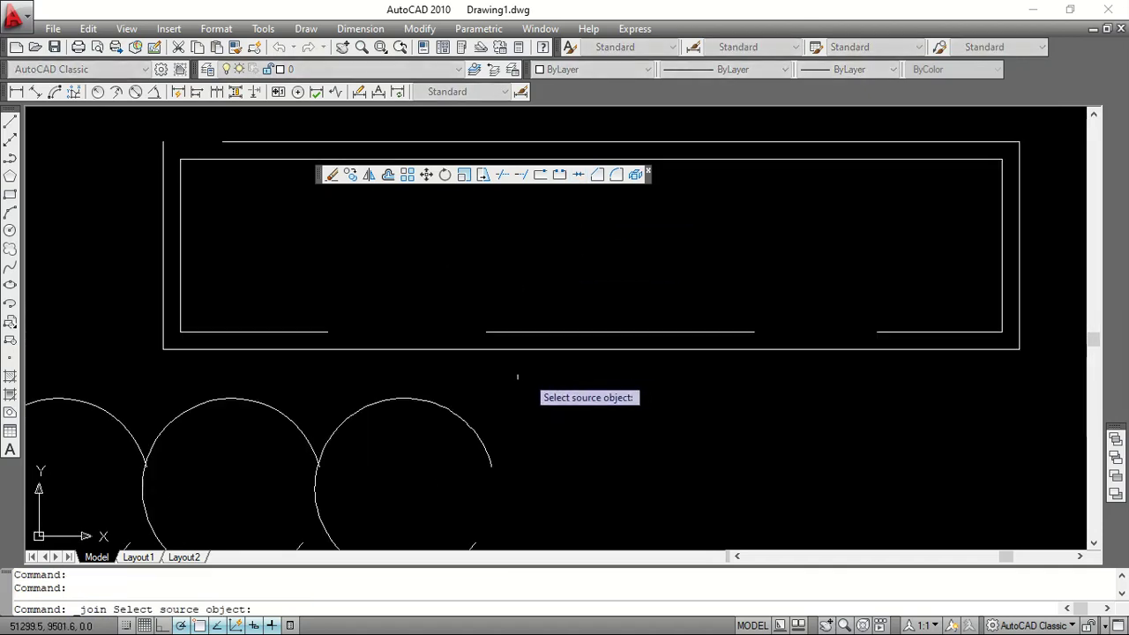
pyautogui.click(318, 331)
pyautogui.click(497, 331)
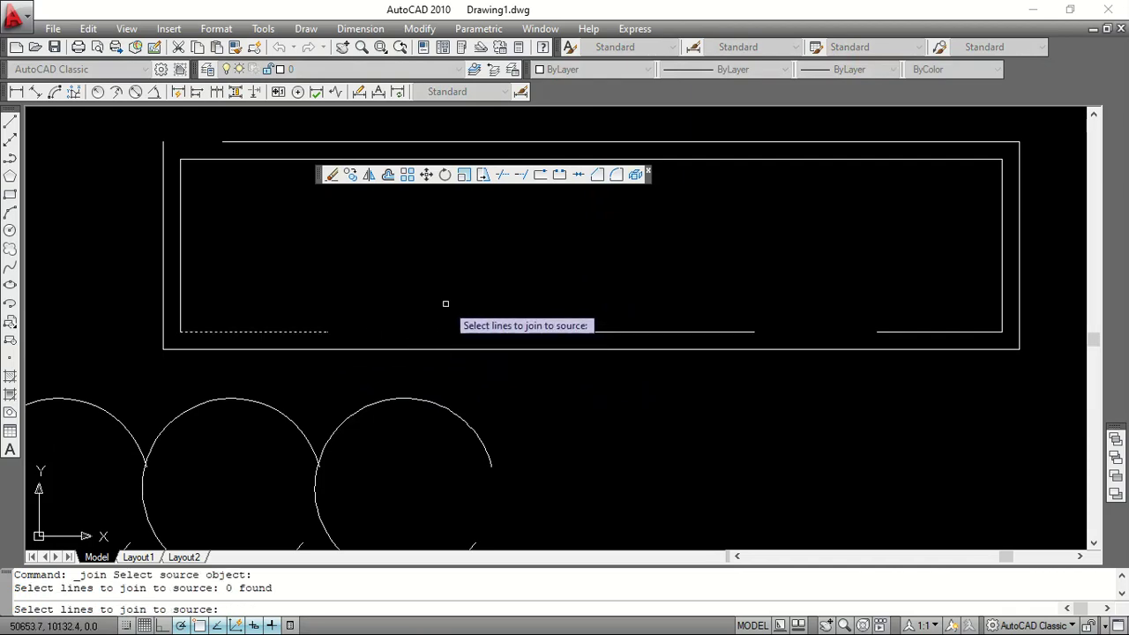
pyautogui.press('Return')
# Draw a horizontal line with Ortho on in the empty area between the array of circles and the separate circles
pyautogui.click(10, 121)
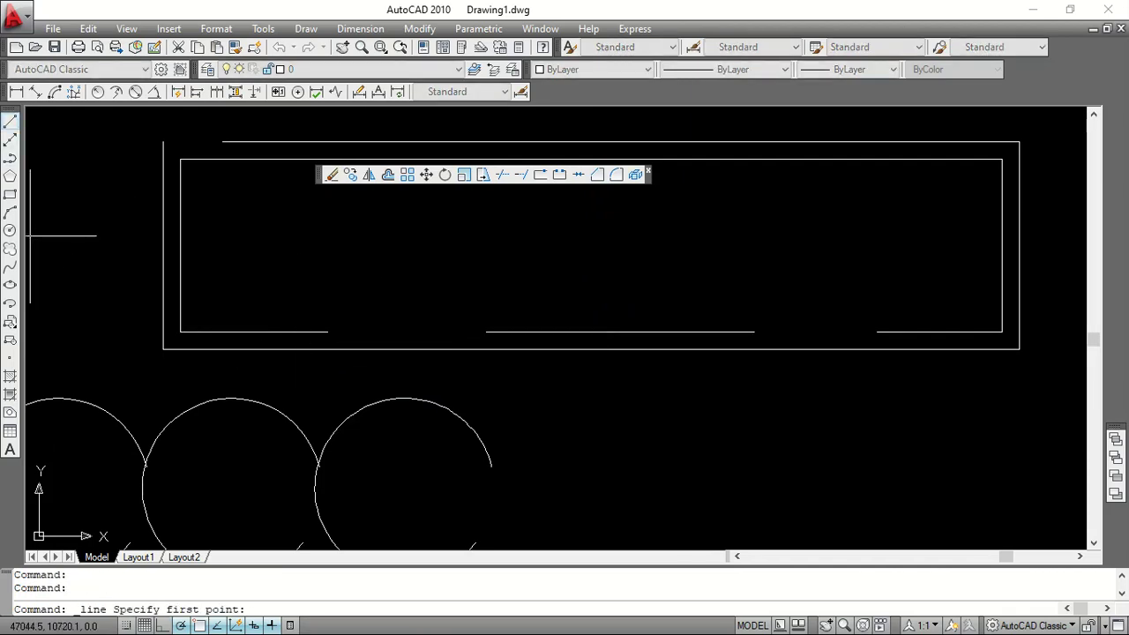
pyautogui.scroll(-3, 119, 190)
pyautogui.click(361, 370)
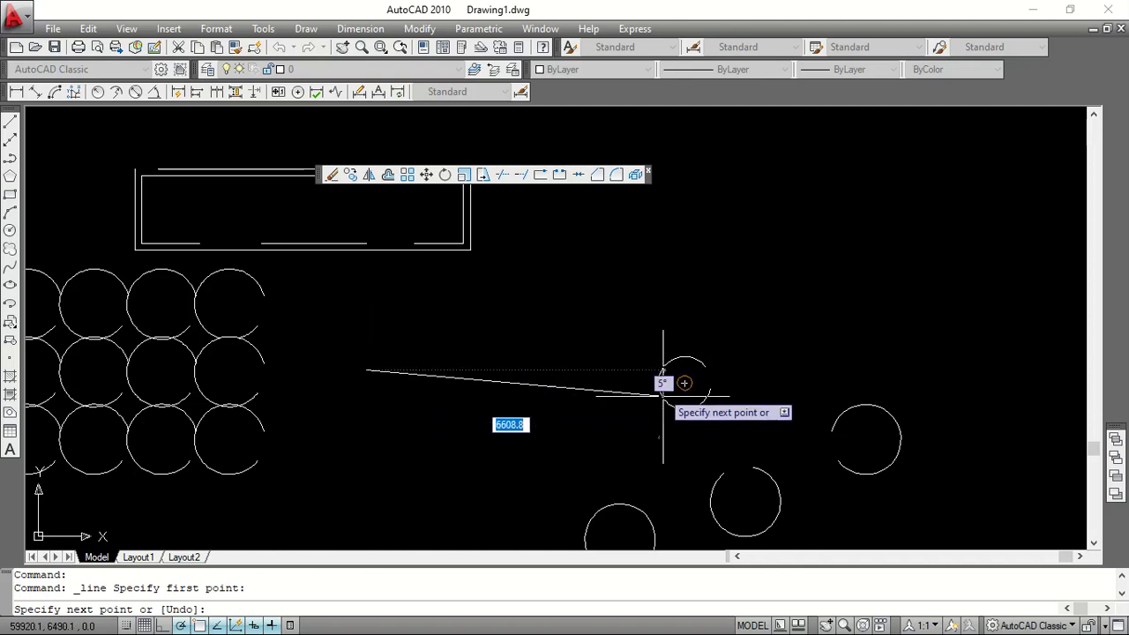
pyautogui.press('F8')
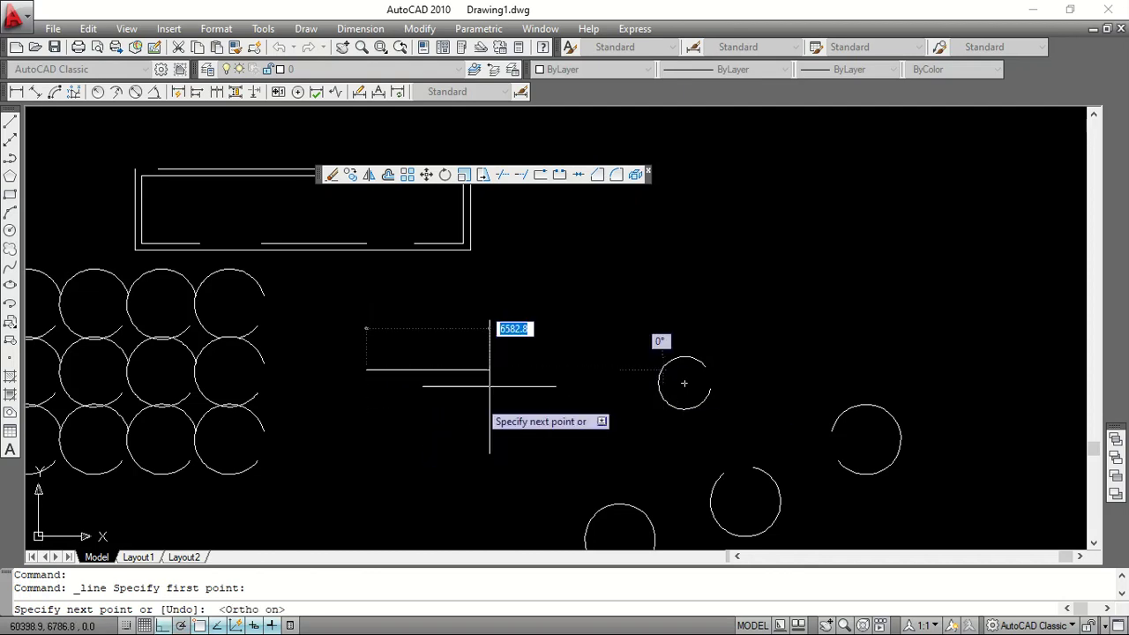
pyautogui.click(503, 386)
pyautogui.press('Escape')
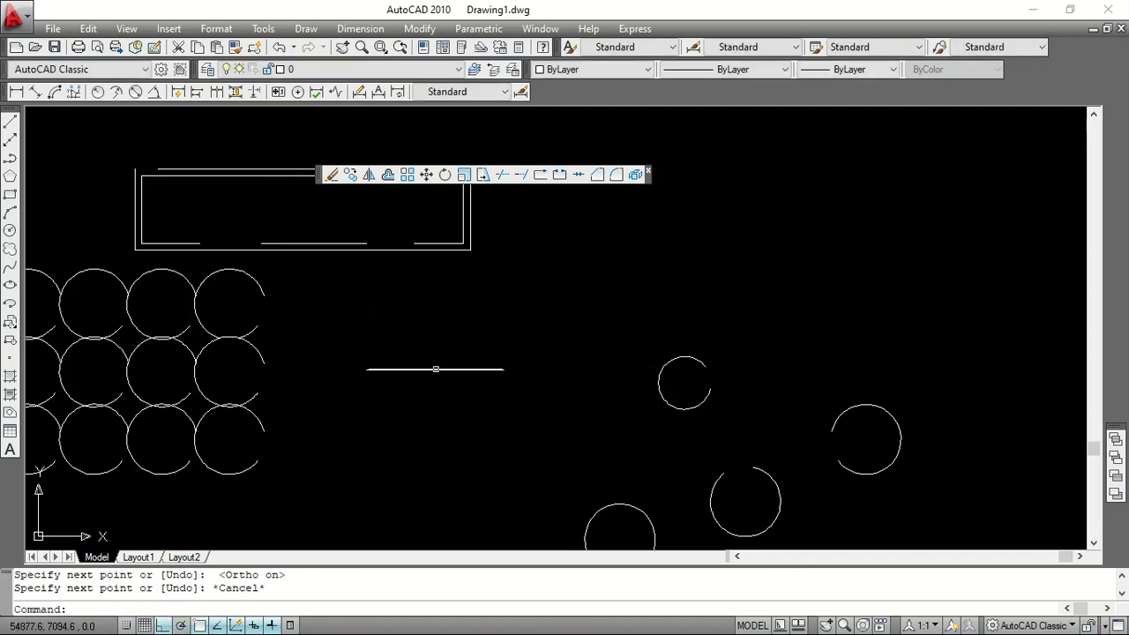
# Draw two vertical lines crossing the new horizontal line, one near its middle and a shorter one to its right
pyautogui.press('Return')
pyautogui.click(431, 313)
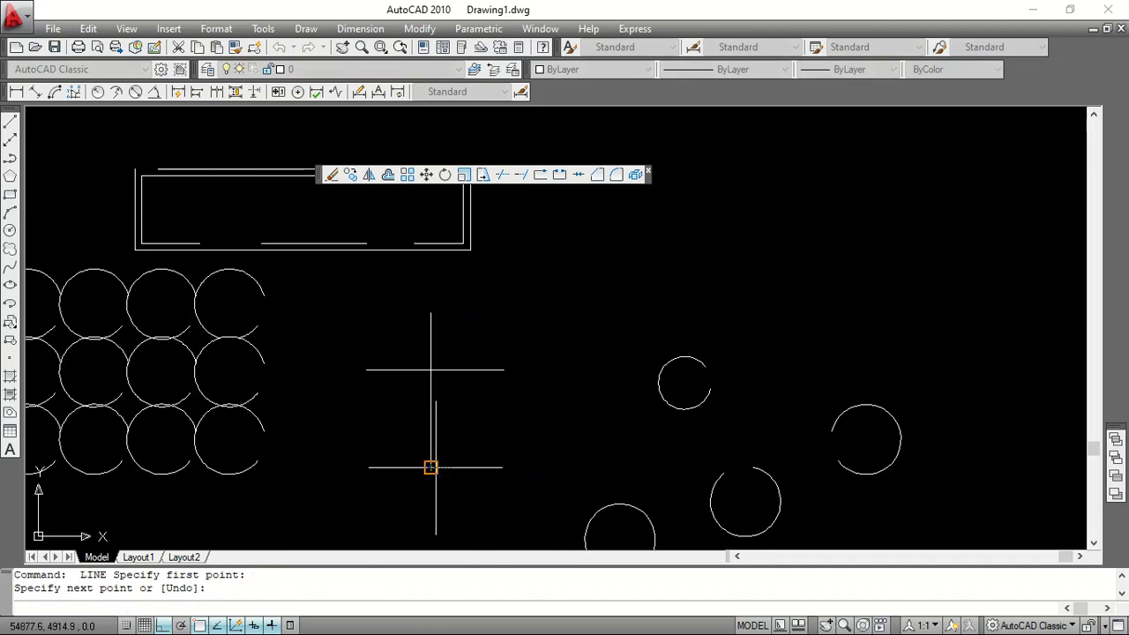
pyautogui.click(431, 467)
pyautogui.press('Escape')
pyautogui.scroll(5, 436, 362)
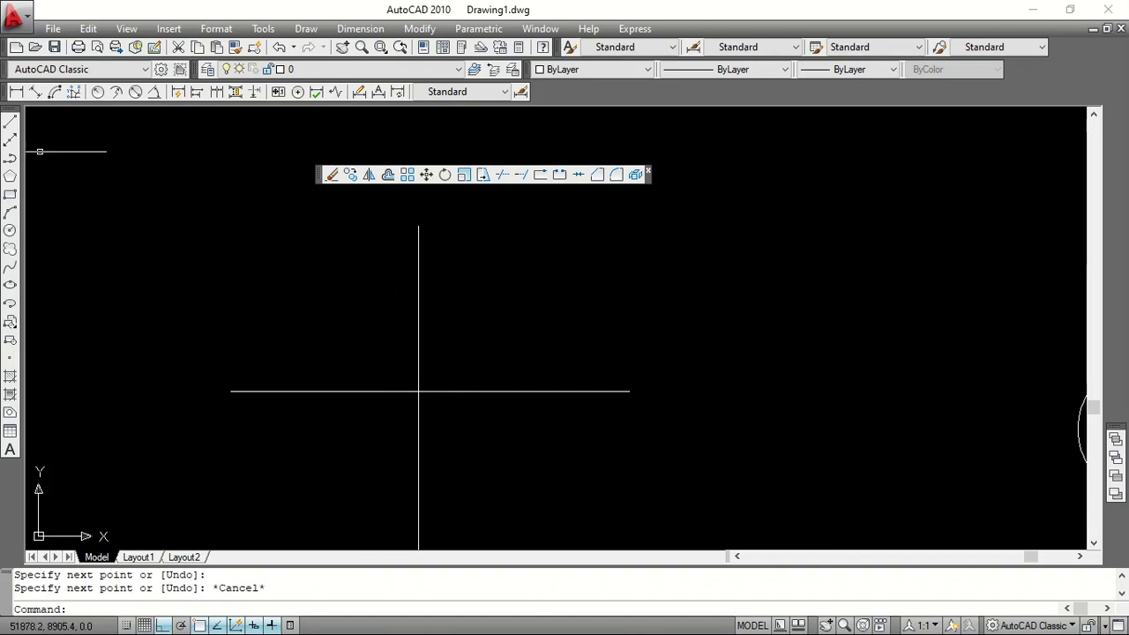
pyautogui.click(10, 121)
pyautogui.click(499, 300)
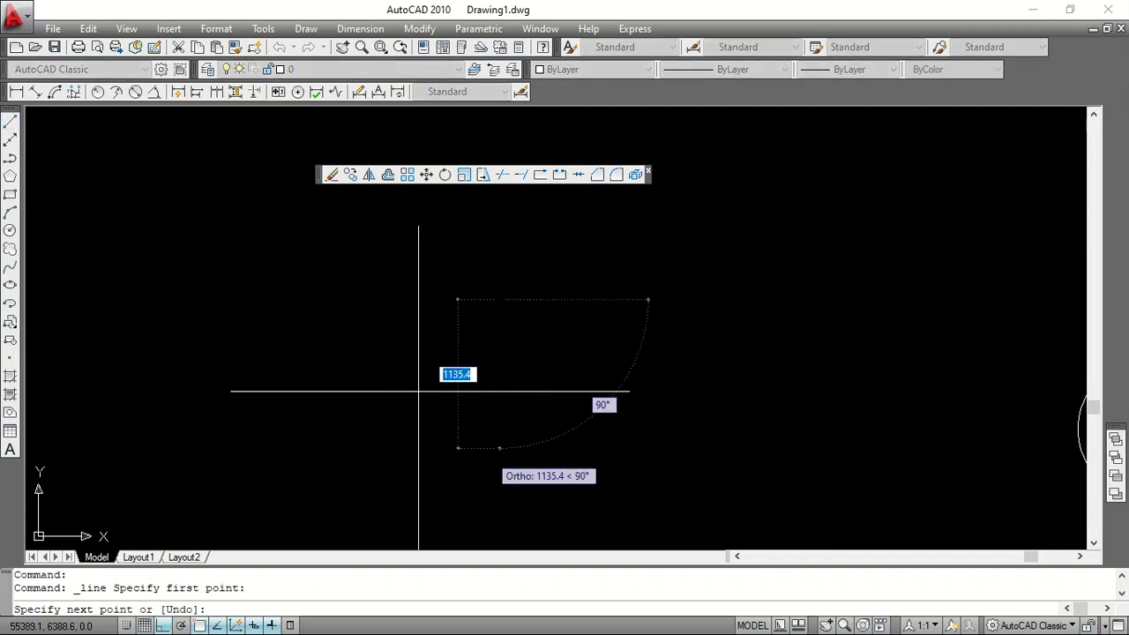
pyautogui.click(489, 481)
pyautogui.press('Escape')
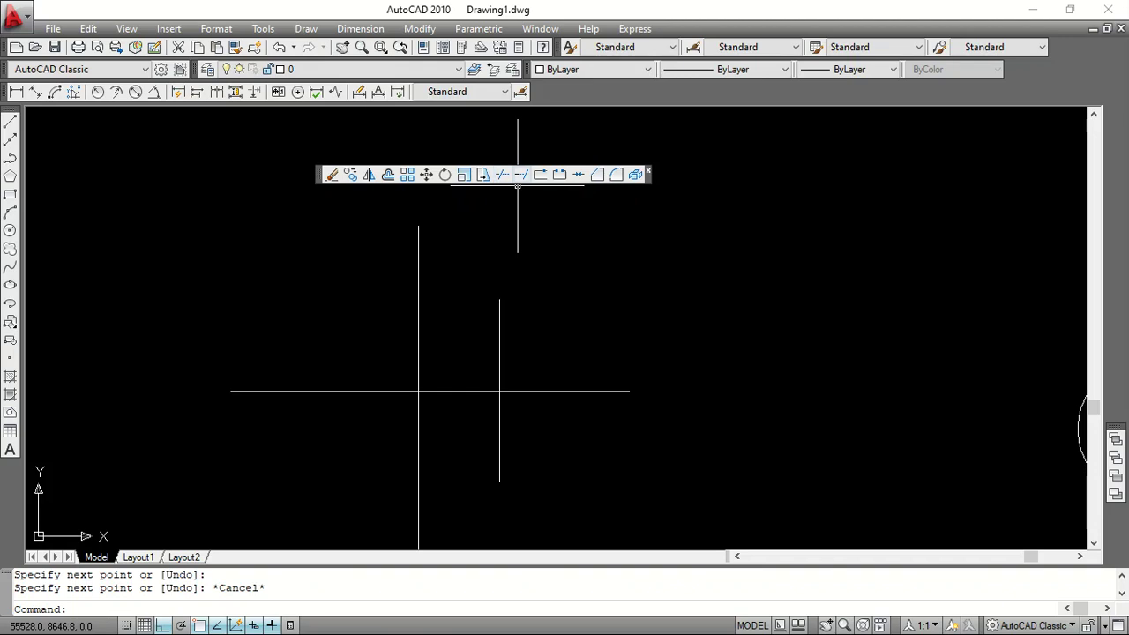
# Trim away the part of the horizontal line between the two vertical lines
pyautogui.click(502, 174)
pyautogui.press('Return')
pyautogui.click(468, 423)
pyautogui.click(443, 348)
pyautogui.press('Escape')
# Erase both vertical lines, keeping the two collinear horizontal segments
pyautogui.click(529, 457)
pyautogui.click(473, 428)
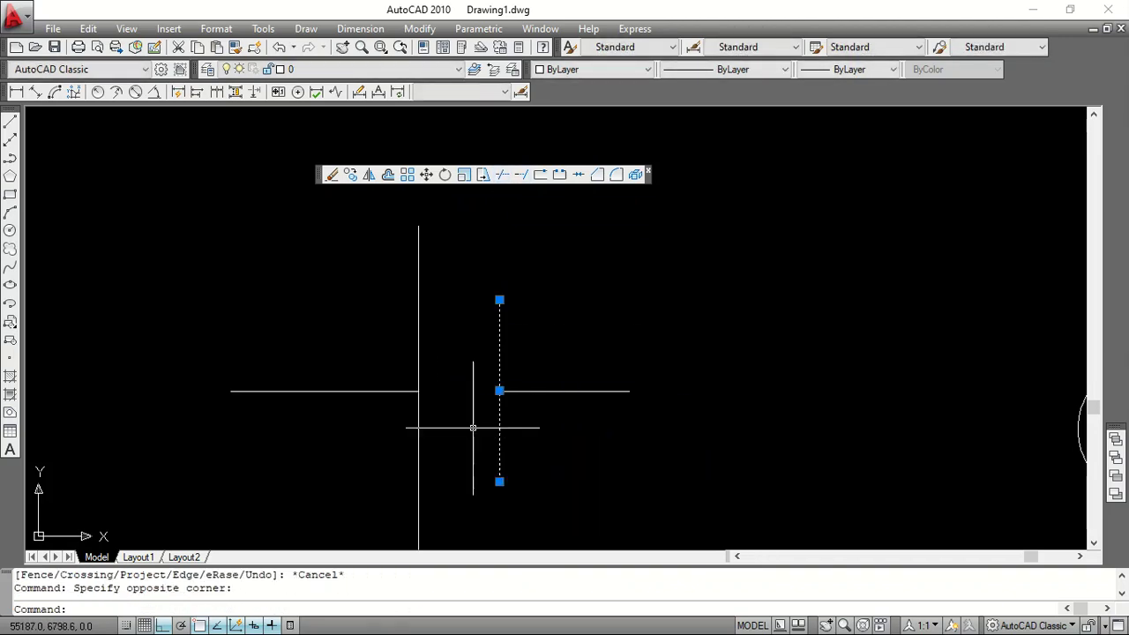
pyautogui.click(436, 450)
pyautogui.click(361, 466)
pyautogui.press('Delete')
pyautogui.click(510, 444)
pyautogui.click(477, 465)
pyautogui.press('Delete')
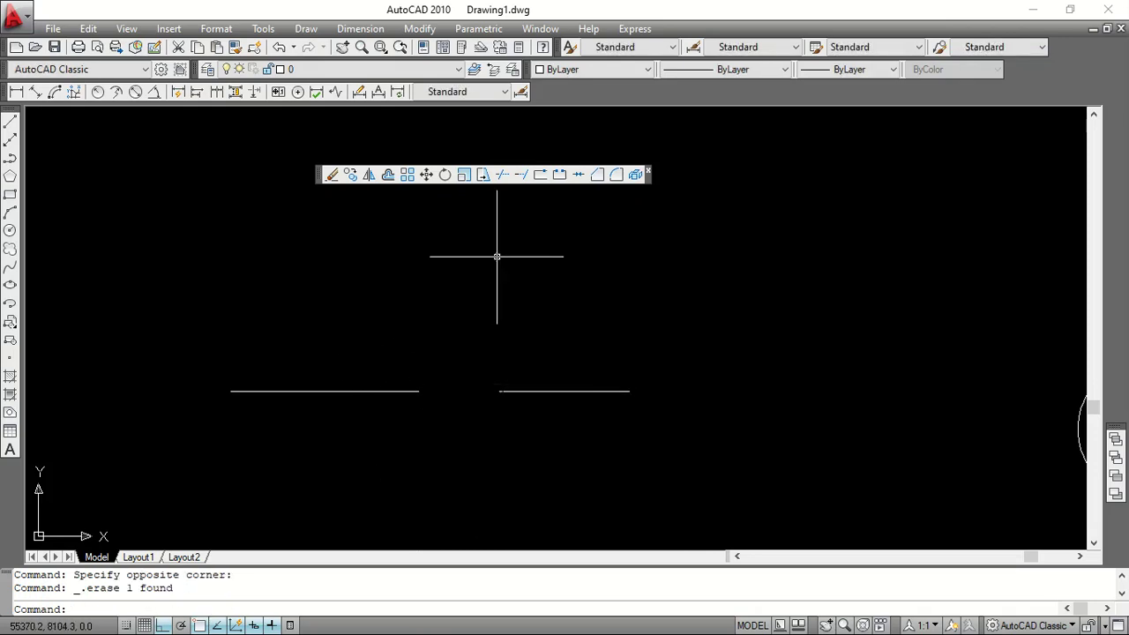
# Join the two collinear horizontal segments into one line, using the left segment as the source
pyautogui.click(406, 392)
pyautogui.click(510, 391)
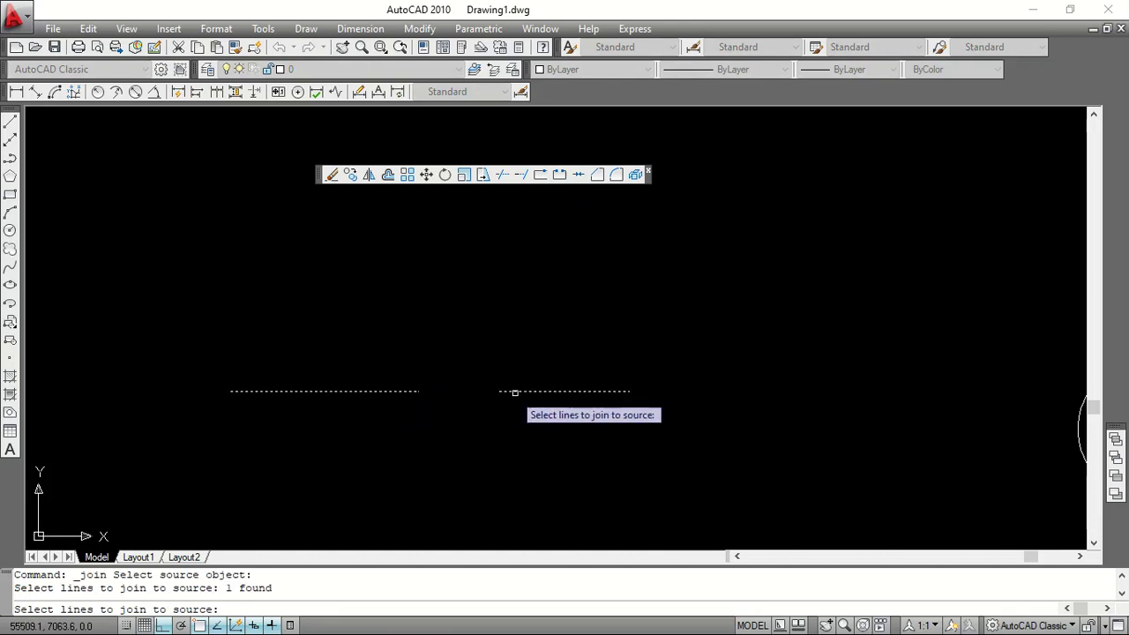
pyautogui.press('Return')
# Chamfer the upper right corner of the inner wide rectangle with first and second distances of 200
pyautogui.scroll(-6, 496, 386)
pyautogui.scroll(3, 428, 285)
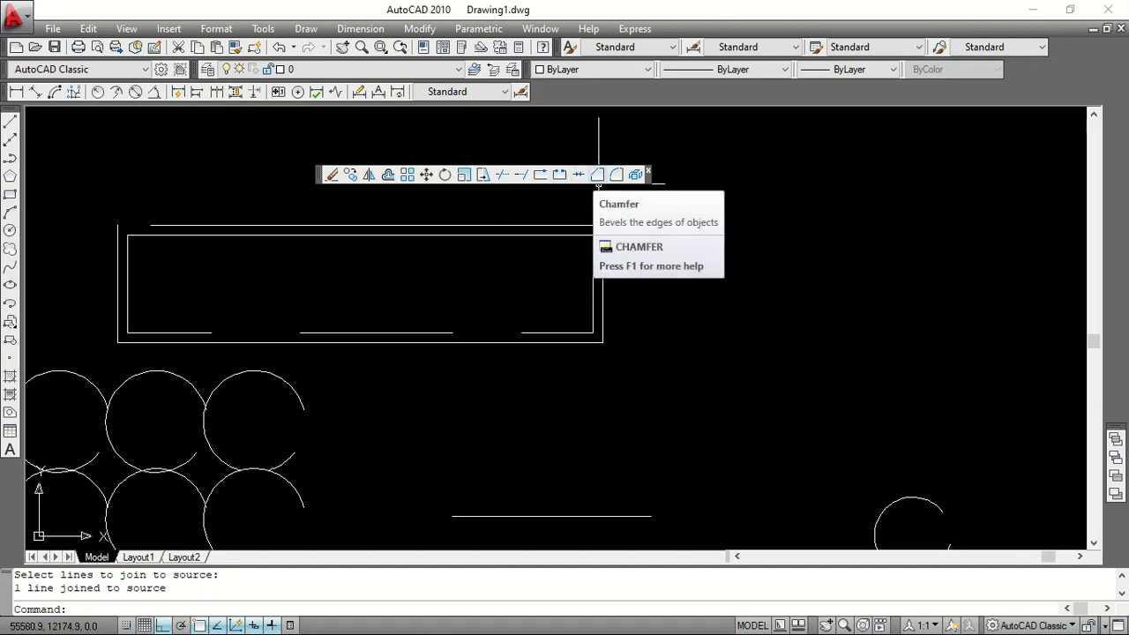
pyautogui.click(597, 176)
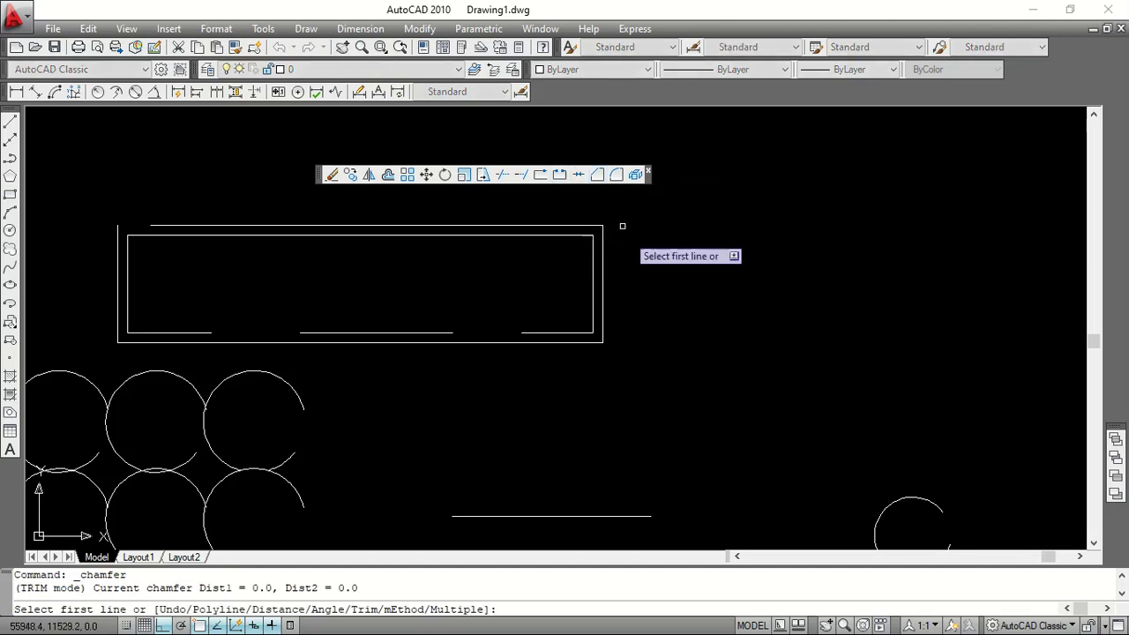
pyautogui.rightClick(676, 320)
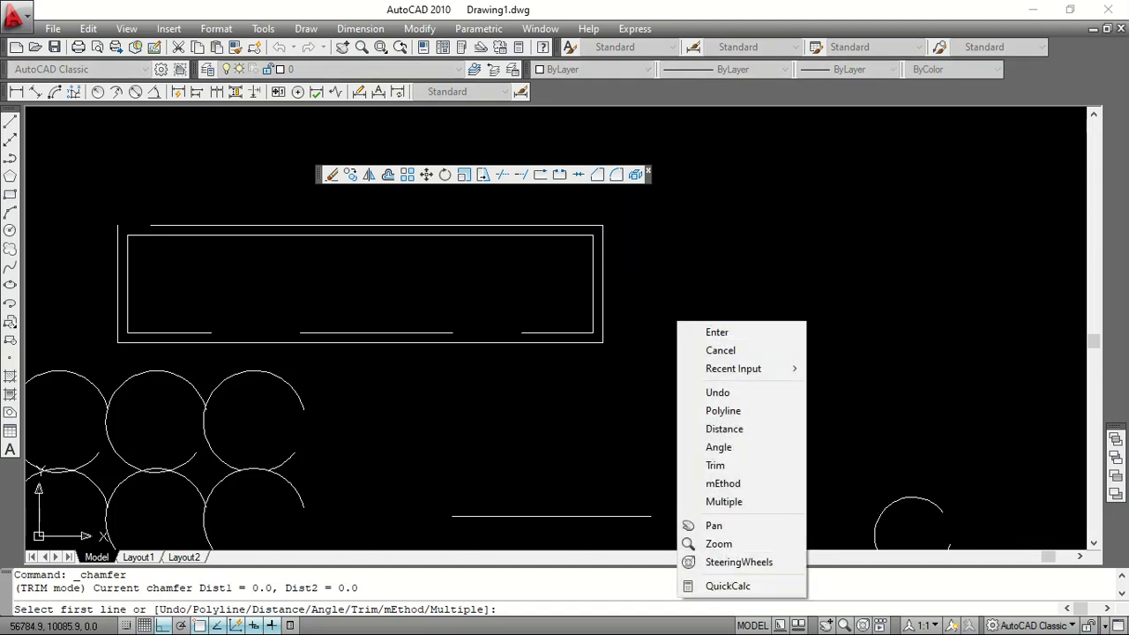
pyautogui.click(635, 288)
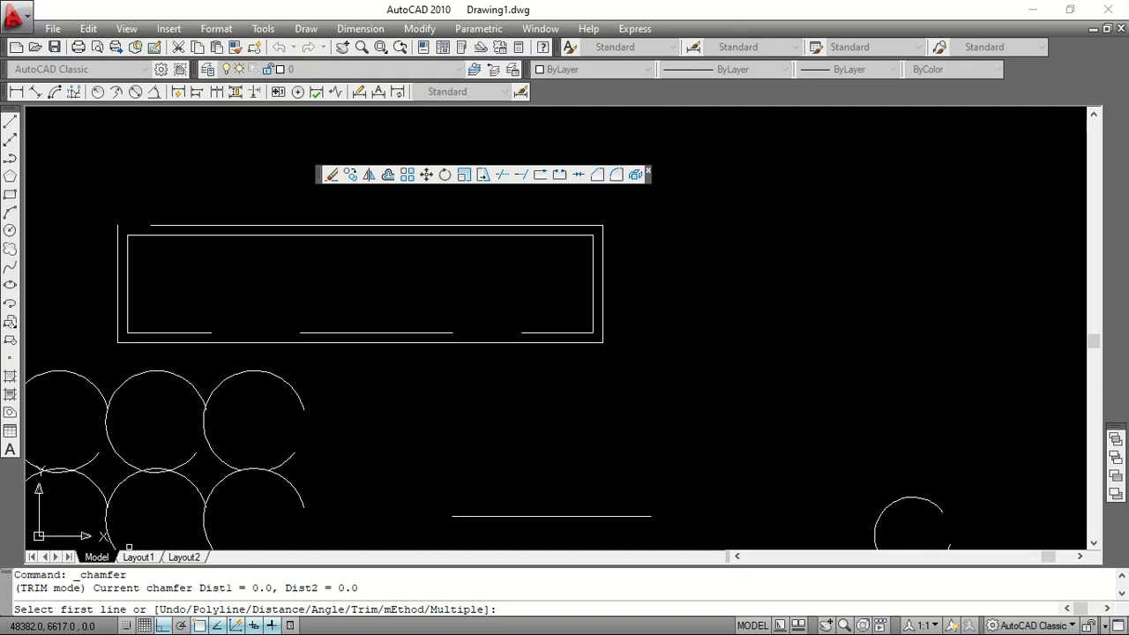
pyautogui.rightClick(715, 278)
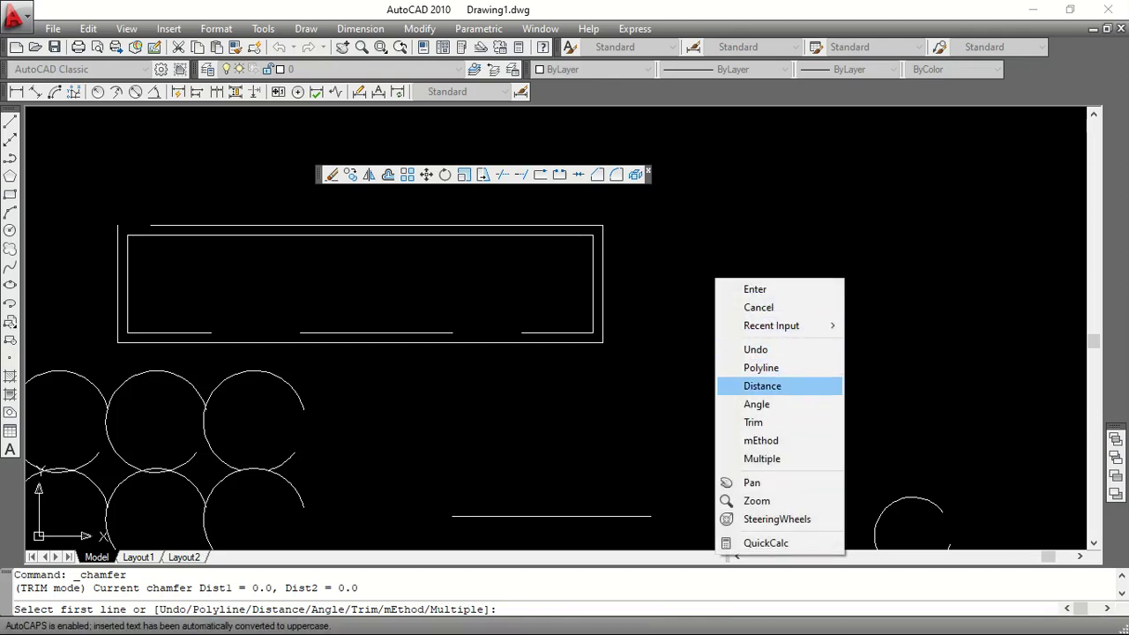
pyautogui.click(768, 386)
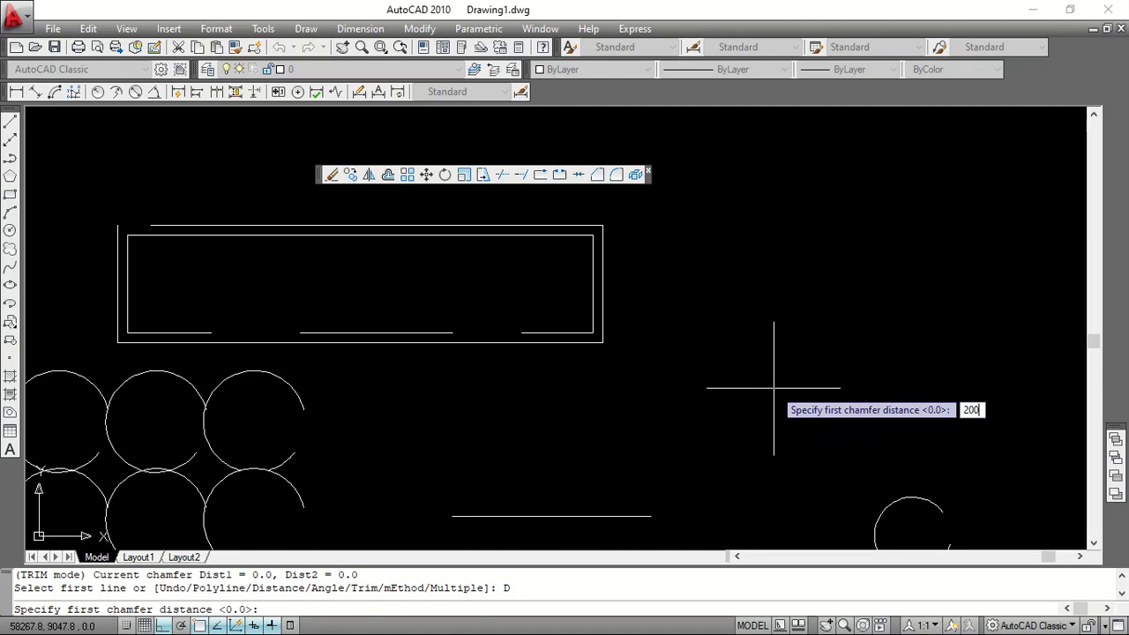
pyautogui.press('Return')
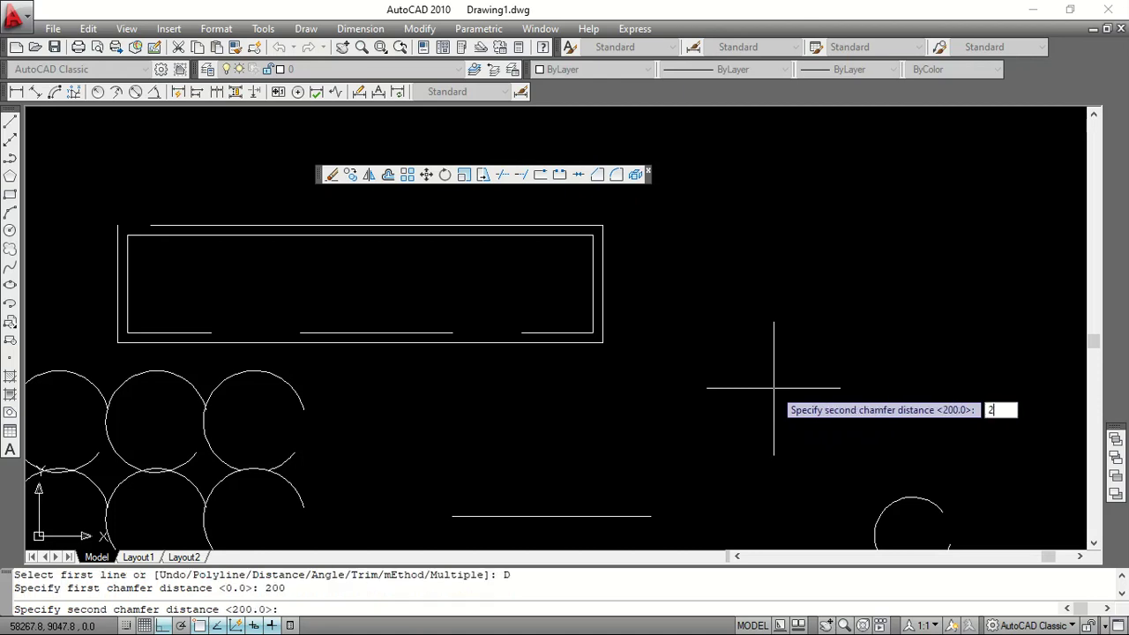
pyautogui.write('200')
pyautogui.press('Return')
pyautogui.scroll(3, 605, 231)
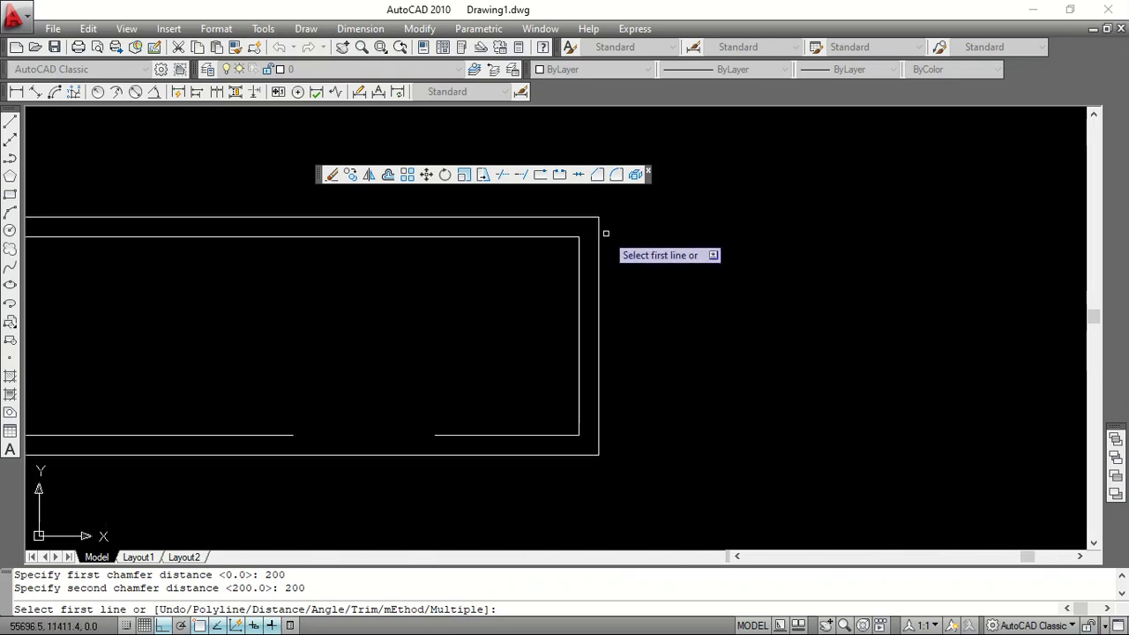
pyautogui.click(557, 237)
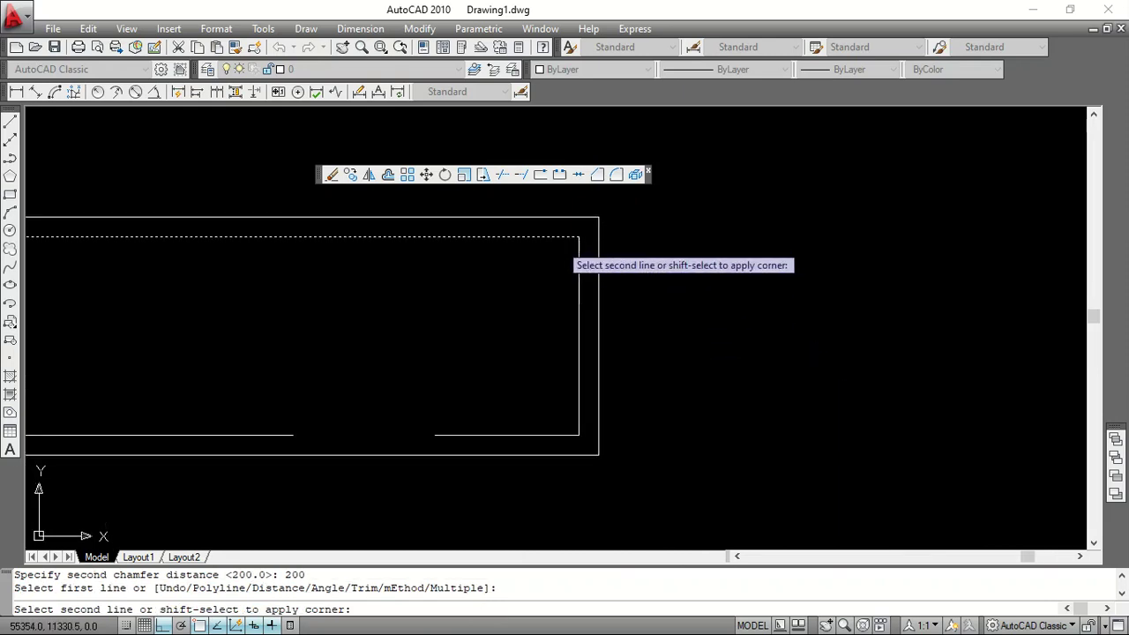
pyautogui.click(579, 277)
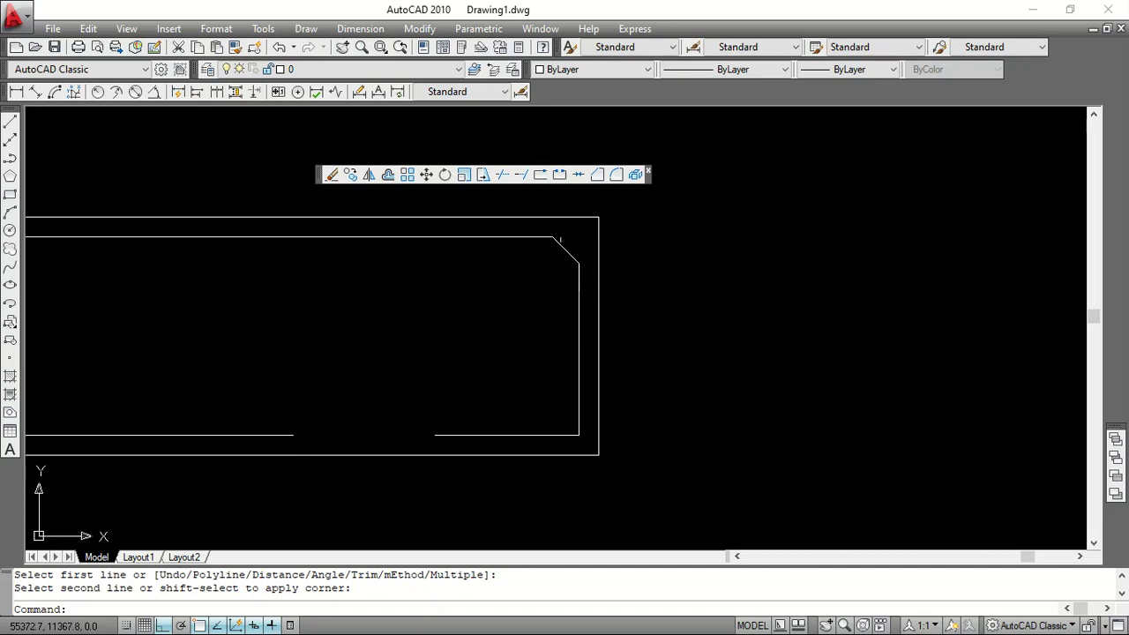
# Fillet the lower right corner of the inner wide rectangle with a radius of 200
pyautogui.click(615, 174)
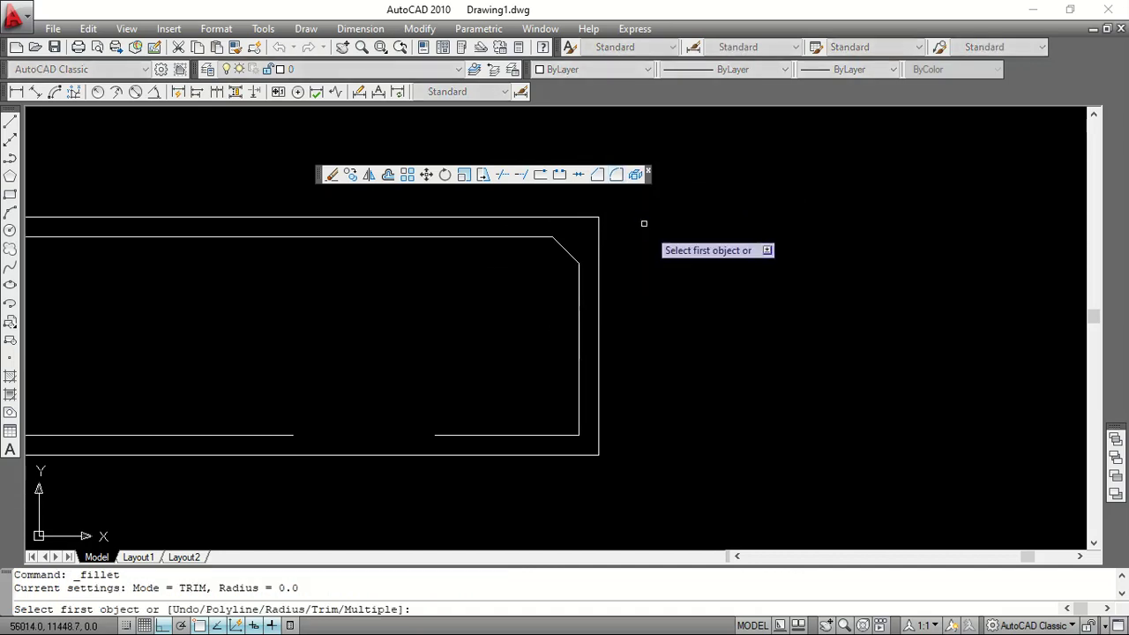
pyautogui.rightClick(675, 269)
pyautogui.click(719, 378)
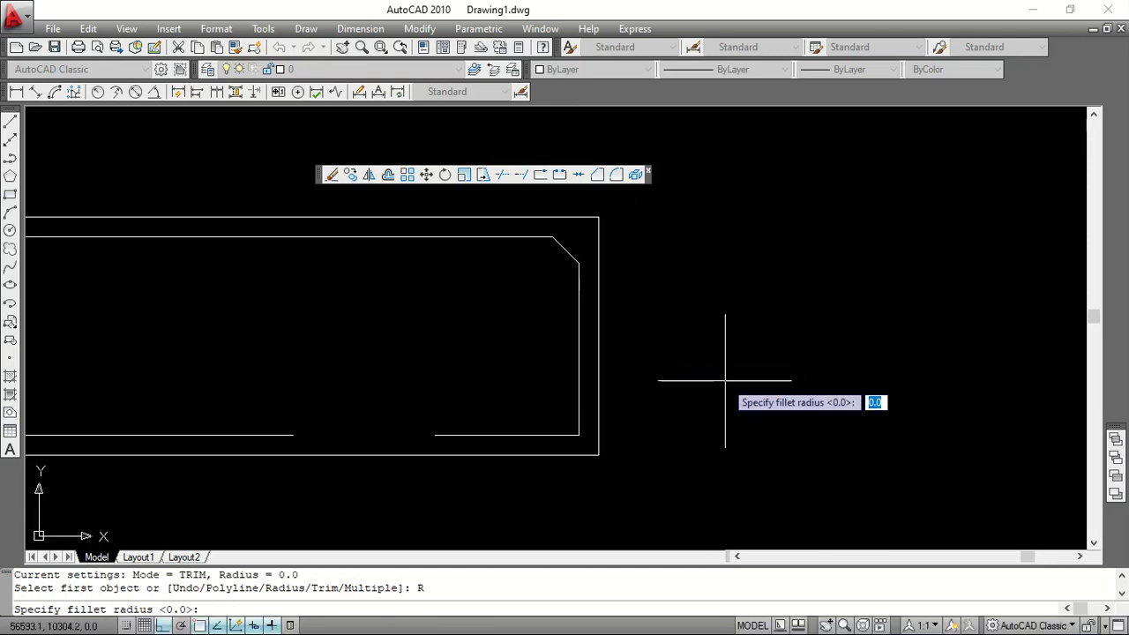
pyautogui.press('Return')
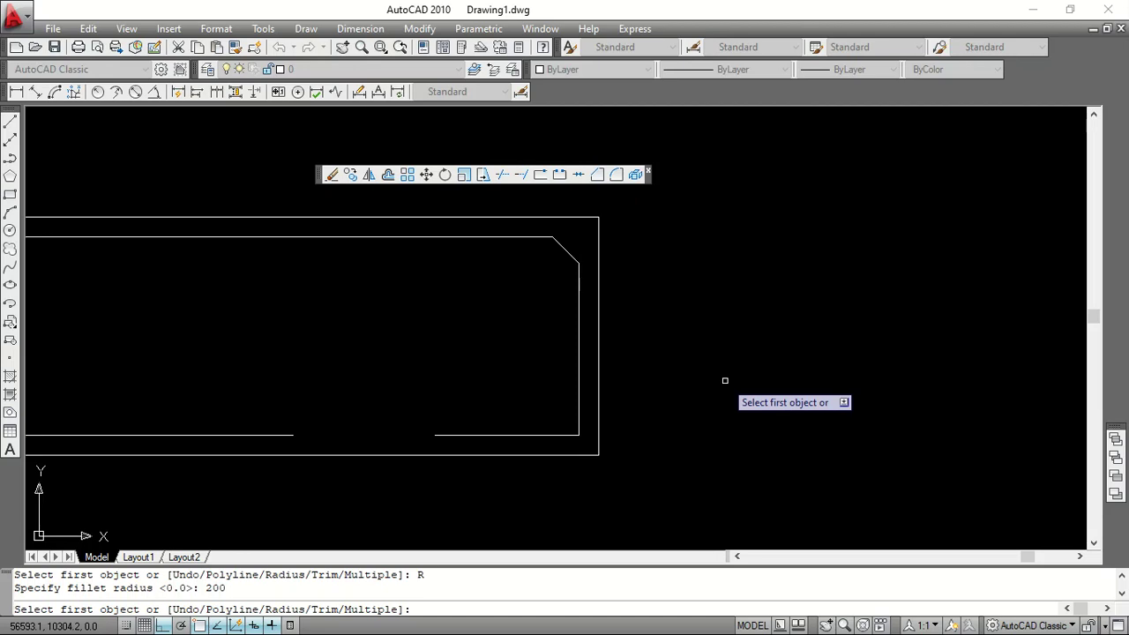
pyautogui.click(566, 435)
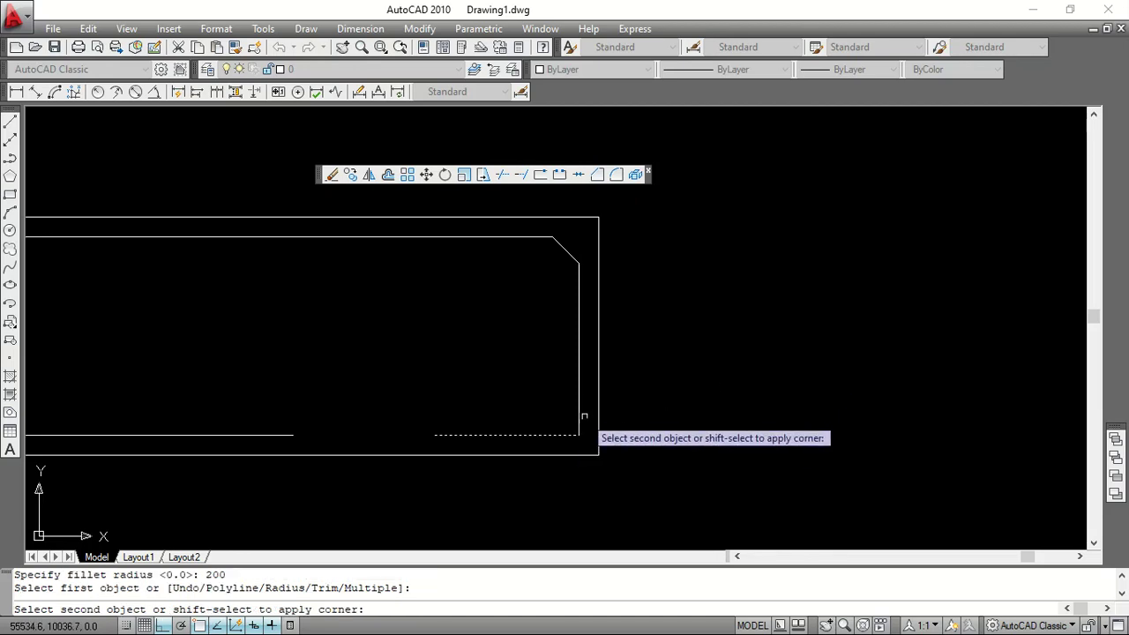
pyautogui.click(578, 411)
# Examine the chamfered and filleted corners of the inner wide rectangle up close and within the whole drawing
pyautogui.scroll(3, 577, 434)
pyautogui.scroll(-4, 577, 434)
pyautogui.scroll(4, 569, 291)
pyautogui.scroll(-4, 569, 291)
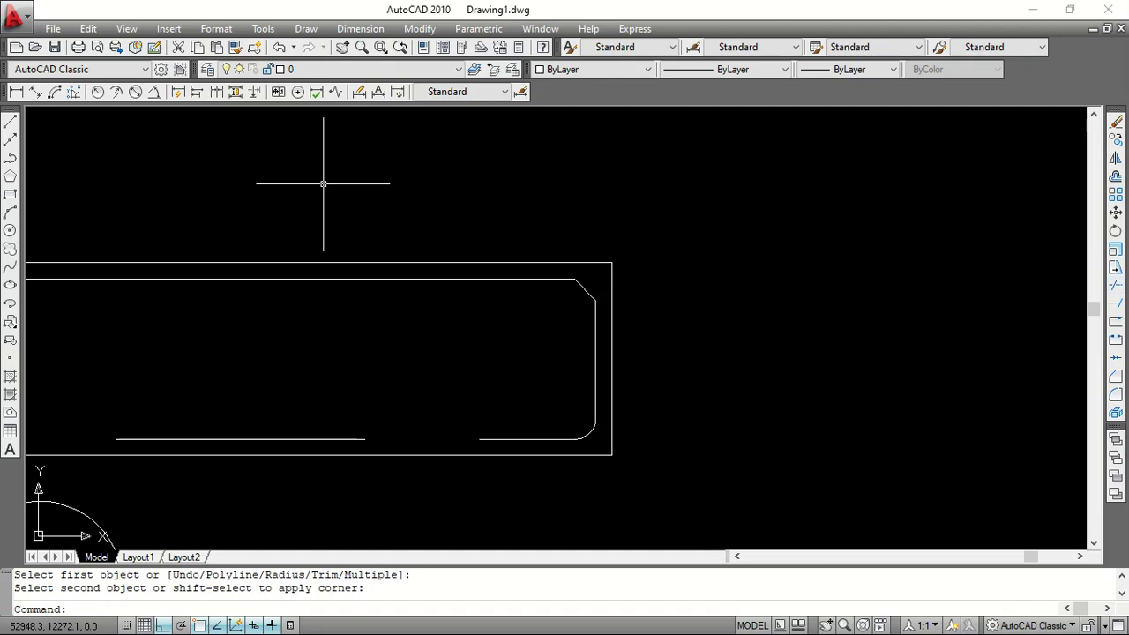
pyautogui.scroll(-4, 755, 274)
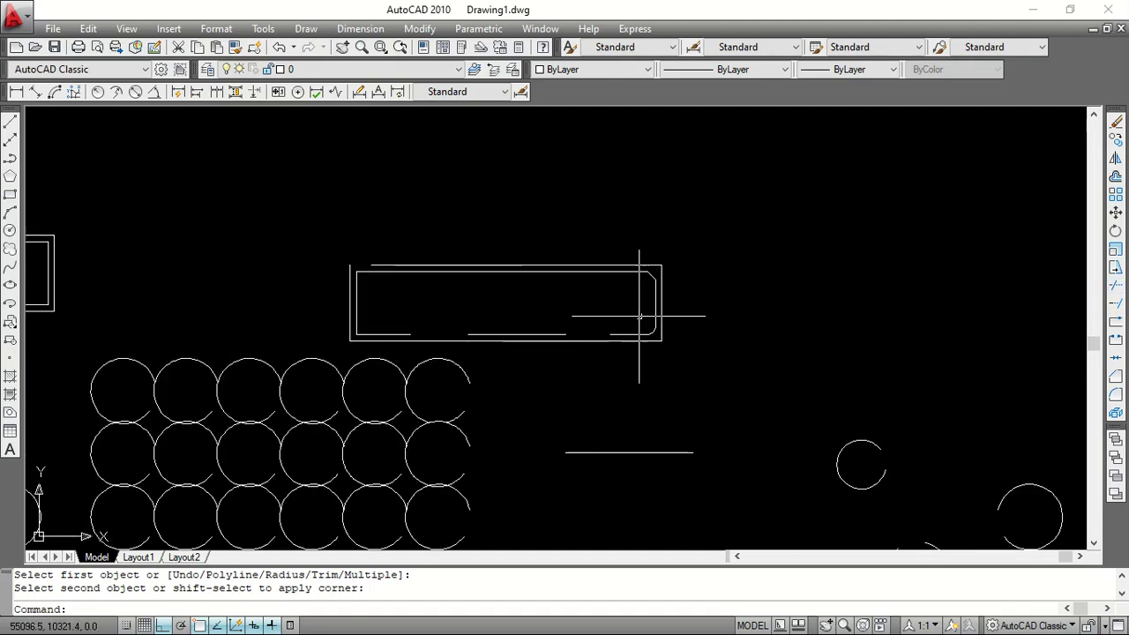
pyautogui.scroll(3, 677, 292)
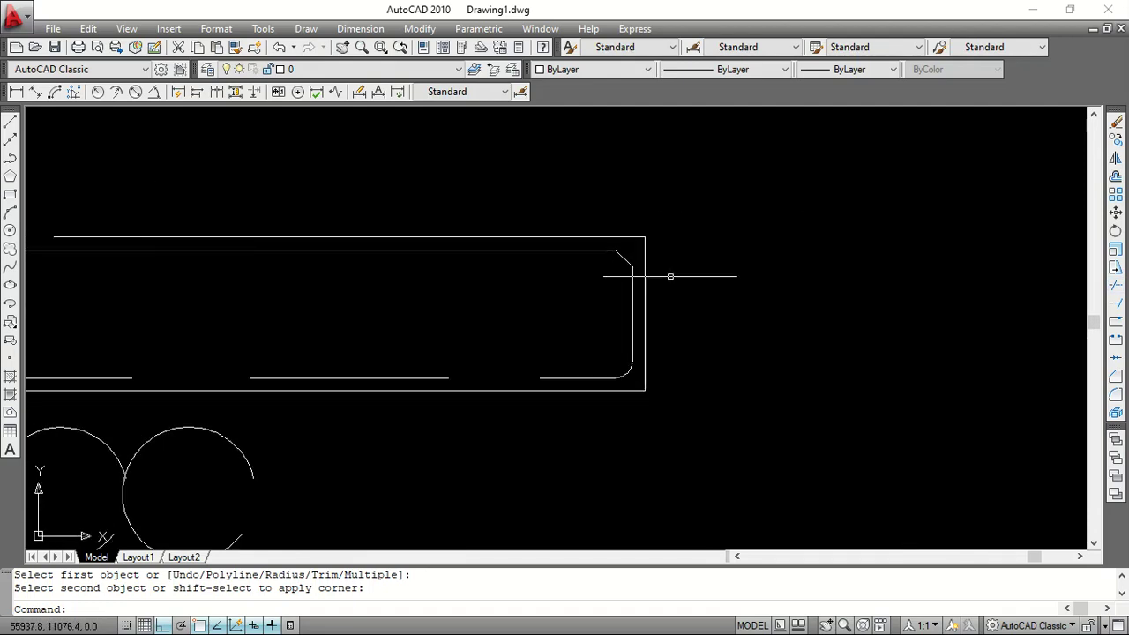
pyautogui.scroll(1, 635, 375)
pyautogui.scroll(-2, 627, 379)
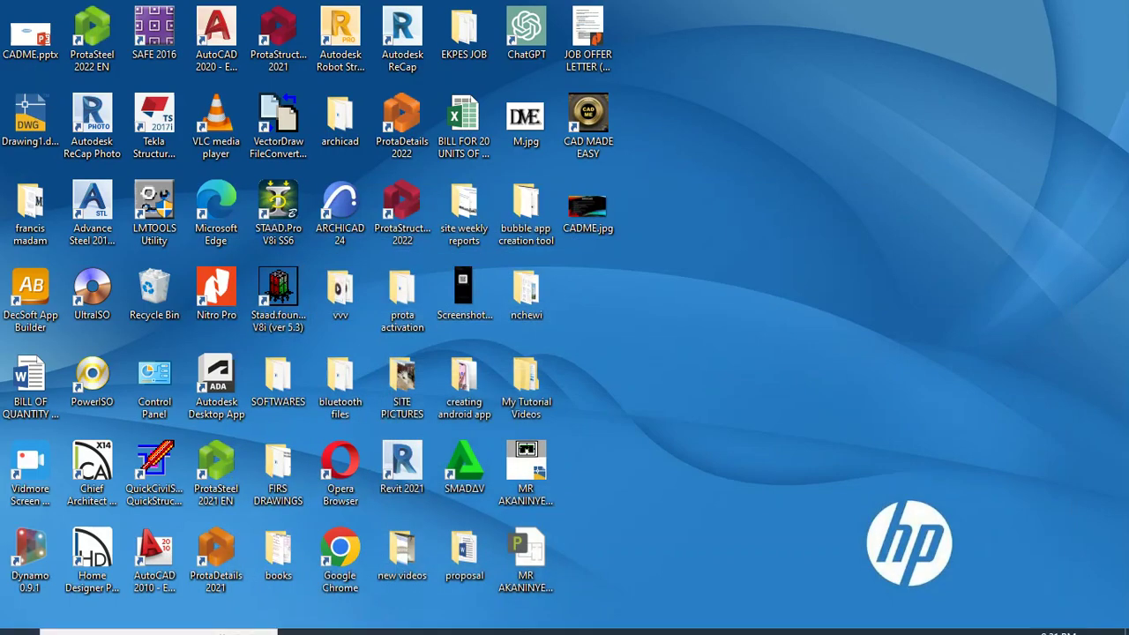
# Switch to the CADME.jpg image in the photo viewer to review the AutoCAD course outline, and minimise it
pyautogui.moveTo(745, 618)
pyautogui.click(655, 517)
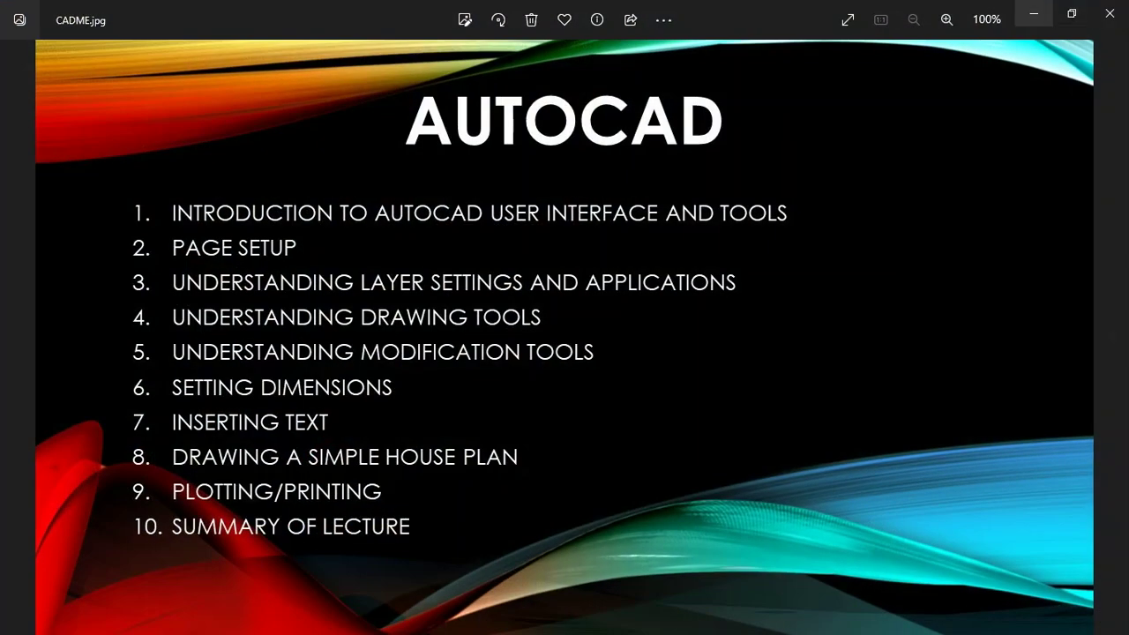
pyautogui.click(1034, 13)
pyautogui.doubleClick(31, 465)
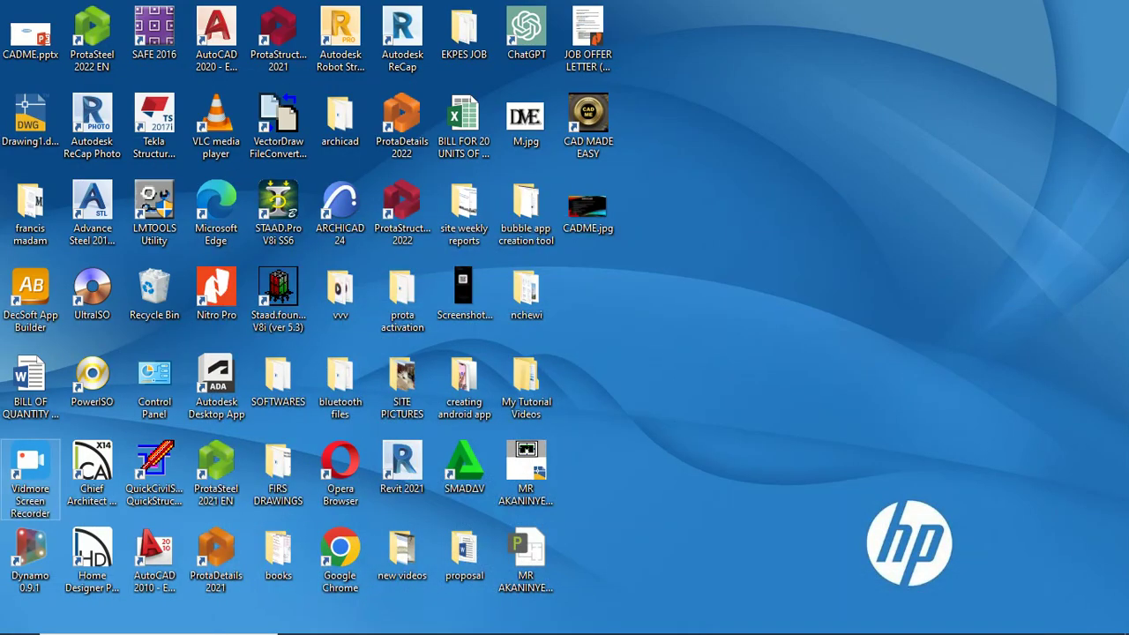